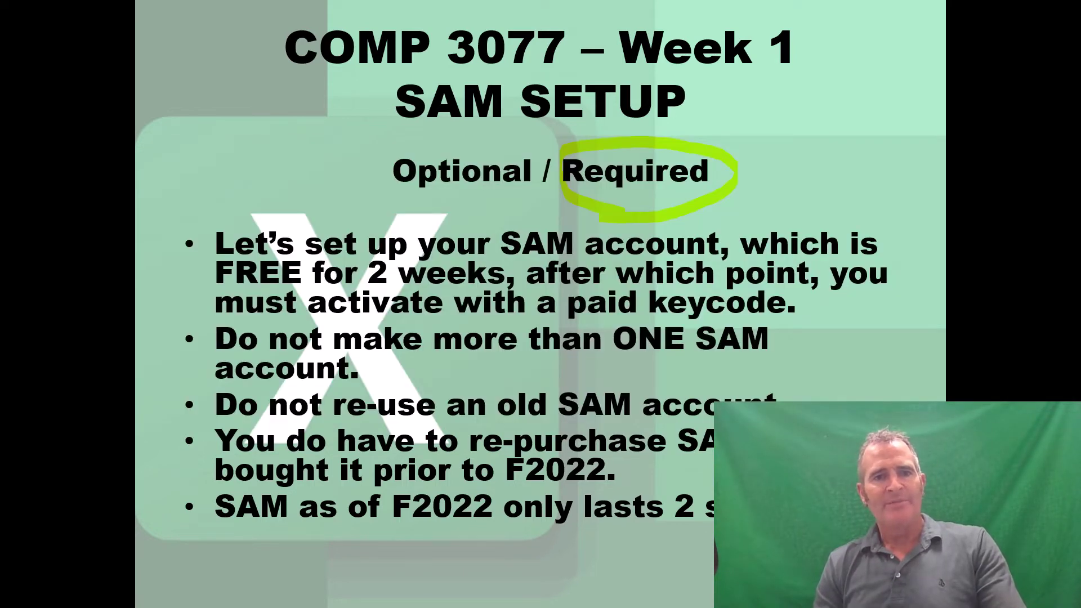
- Leave the SAM SETUP slide show with Alt+Tab to reach the window switcher
{"action": "key", "text": "alt+Tab"}
{"action": "key", "text": "alt+Tab"}
{"action": "key", "text": "alt+Tab"}
{"action": "key", "text": "alt+Tab"}
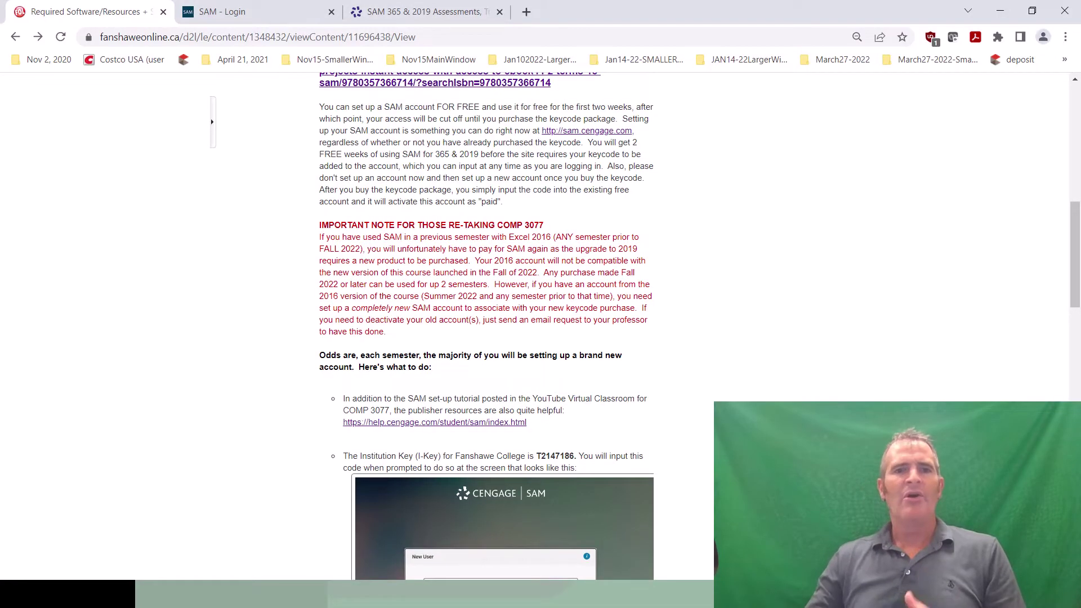
- Glance at the Cengage SAM 365 & 2019 product page, then go to the SAM login page
{"action": "scroll", "coordinate": [451, 345], "scroll_direction": "up", "scroll_amount": 8}
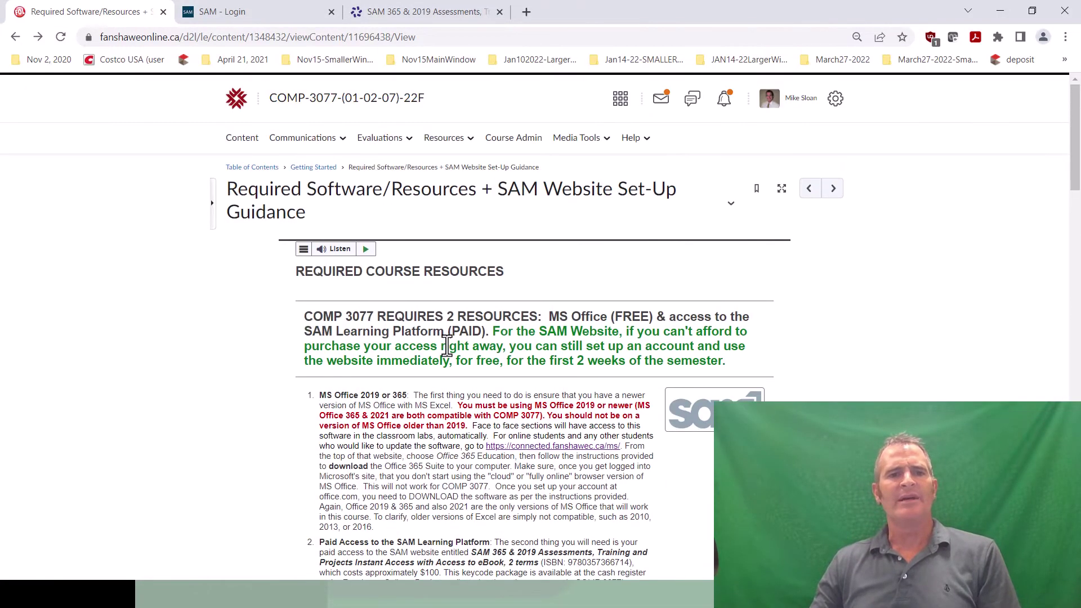
{"action": "scroll", "coordinate": [394, 369], "scroll_direction": "down", "scroll_amount": 8}
{"action": "scroll", "coordinate": [393, 372], "scroll_direction": "up", "scroll_amount": 2}
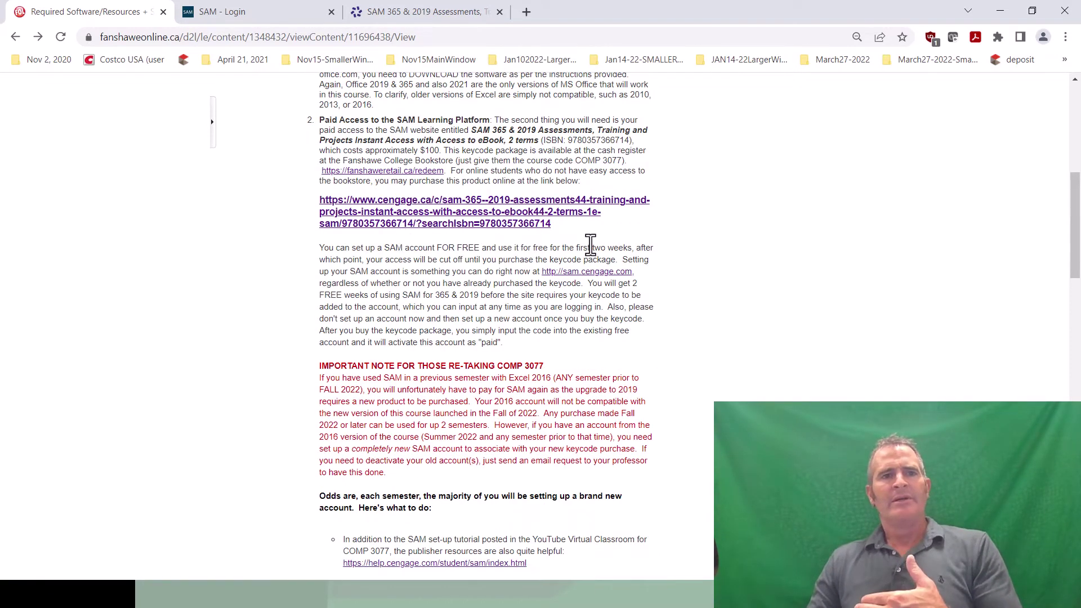
{"action": "left_click", "coordinate": [421, 13]}
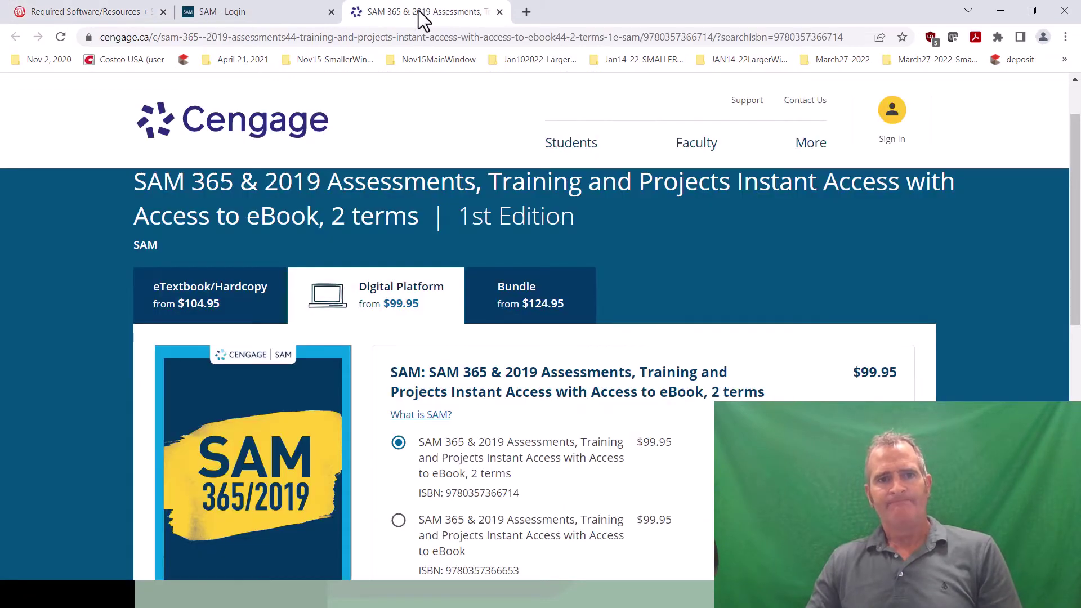
{"action": "scroll", "coordinate": [703, 445], "scroll_direction": "down", "scroll_amount": 1}
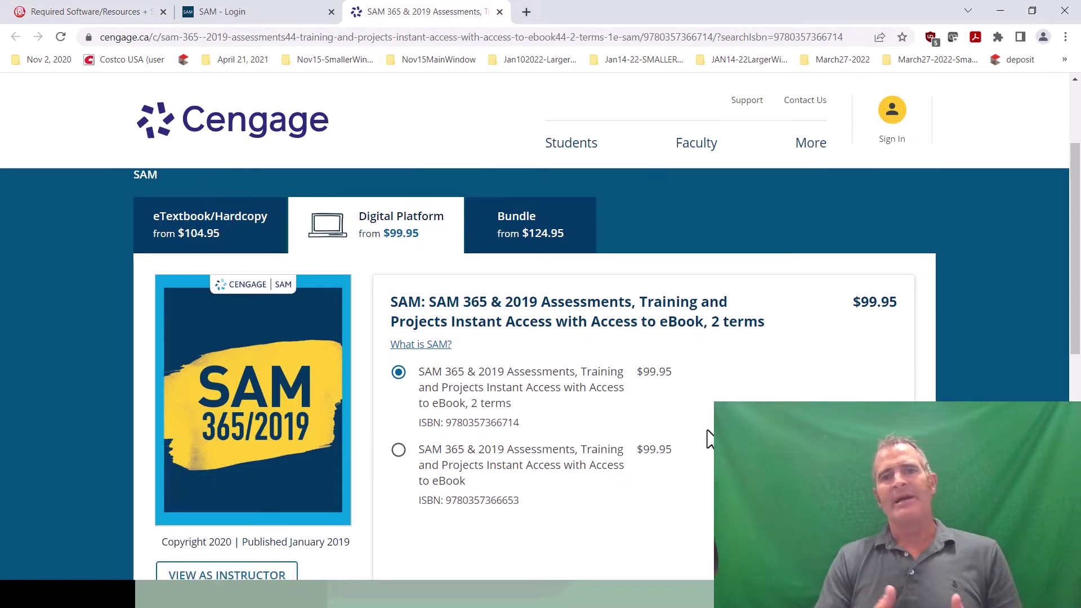
{"action": "left_click", "coordinate": [283, 13]}
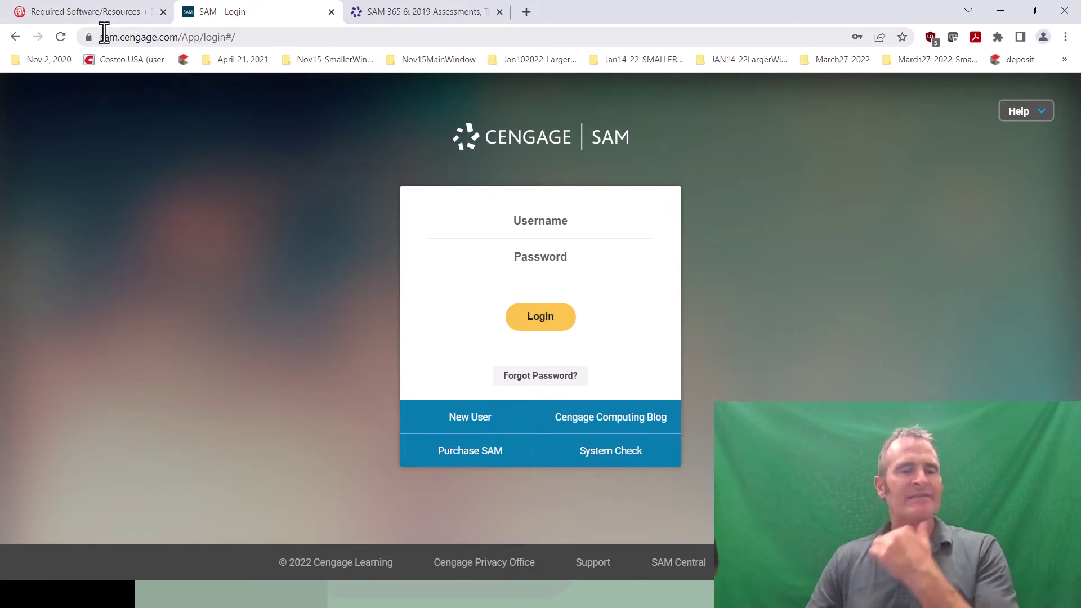
- Go back through the Cengage product page to the Required Software/Resources guidance page
{"action": "mouse_move", "coordinate": [380, 4]}
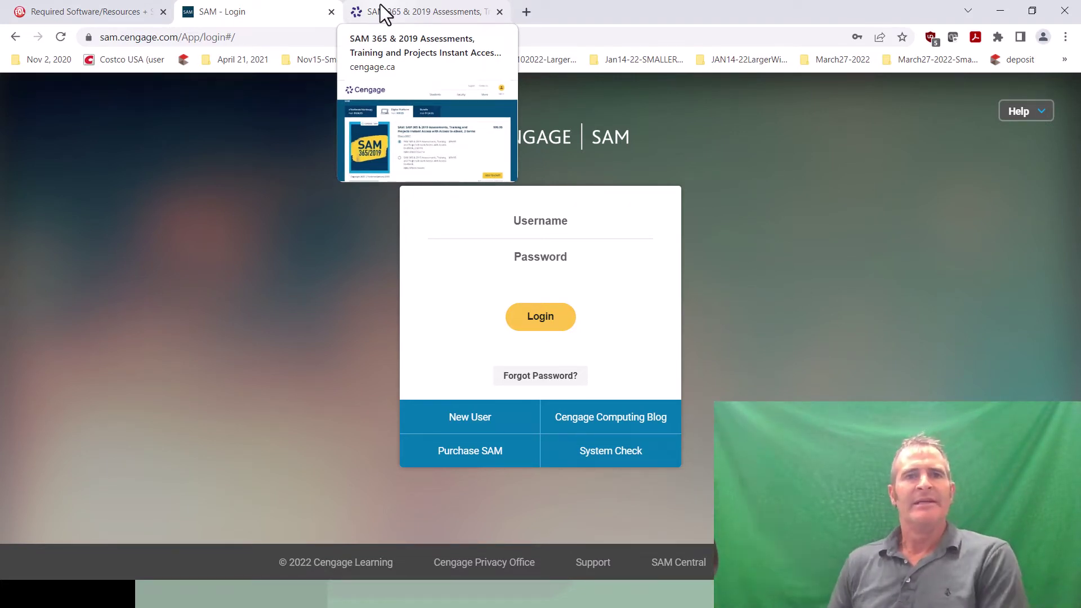
{"action": "left_click", "coordinate": [246, 33]}
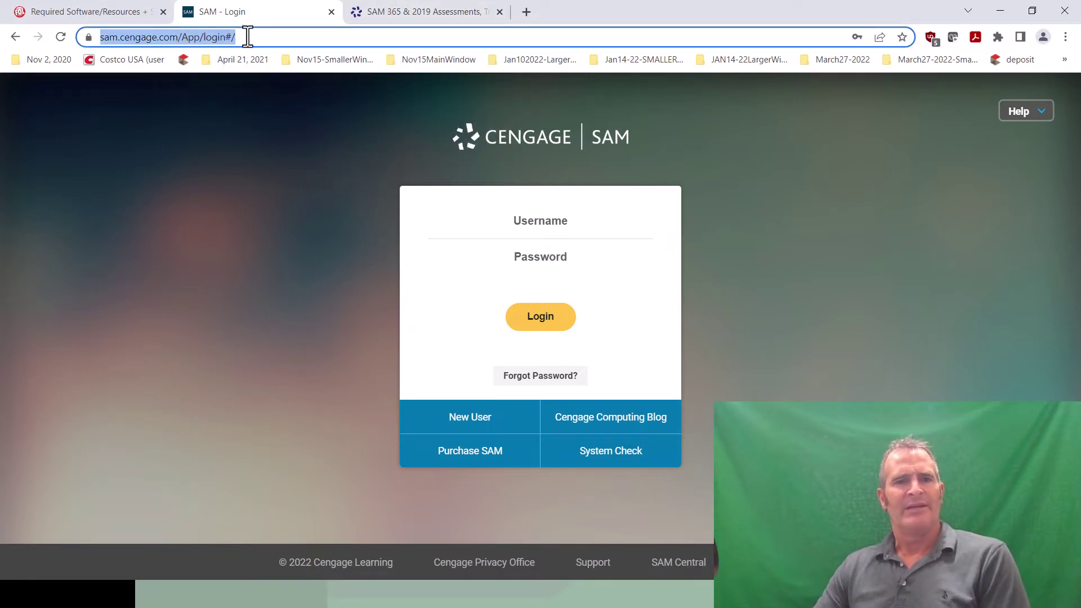
{"action": "left_click", "coordinate": [442, 12]}
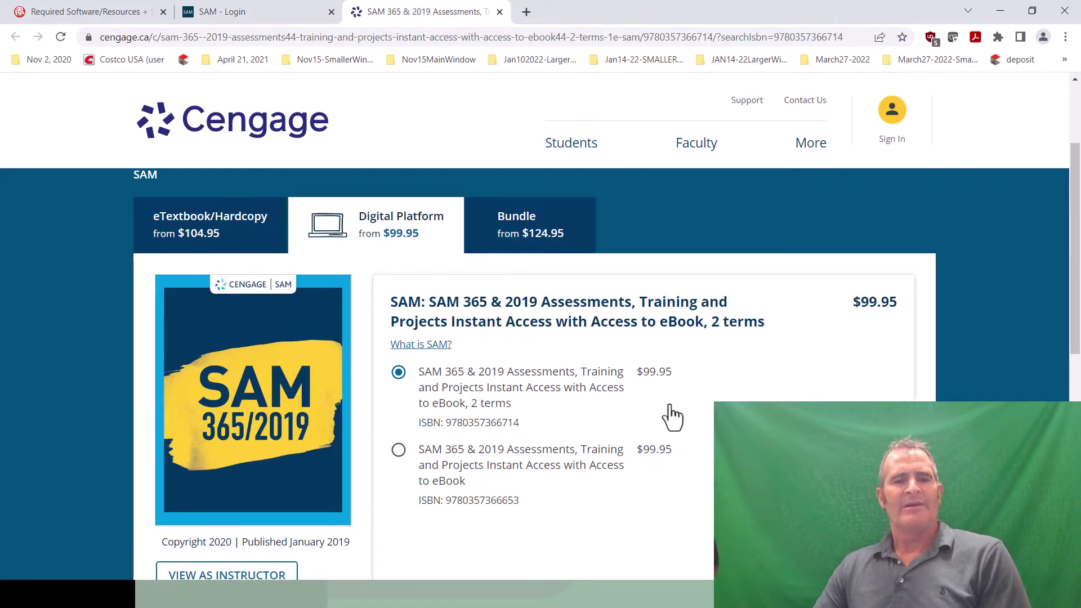
{"action": "scroll", "coordinate": [671, 415], "scroll_direction": "down", "scroll_amount": 2}
{"action": "scroll", "coordinate": [670, 415], "scroll_direction": "up", "scroll_amount": 3}
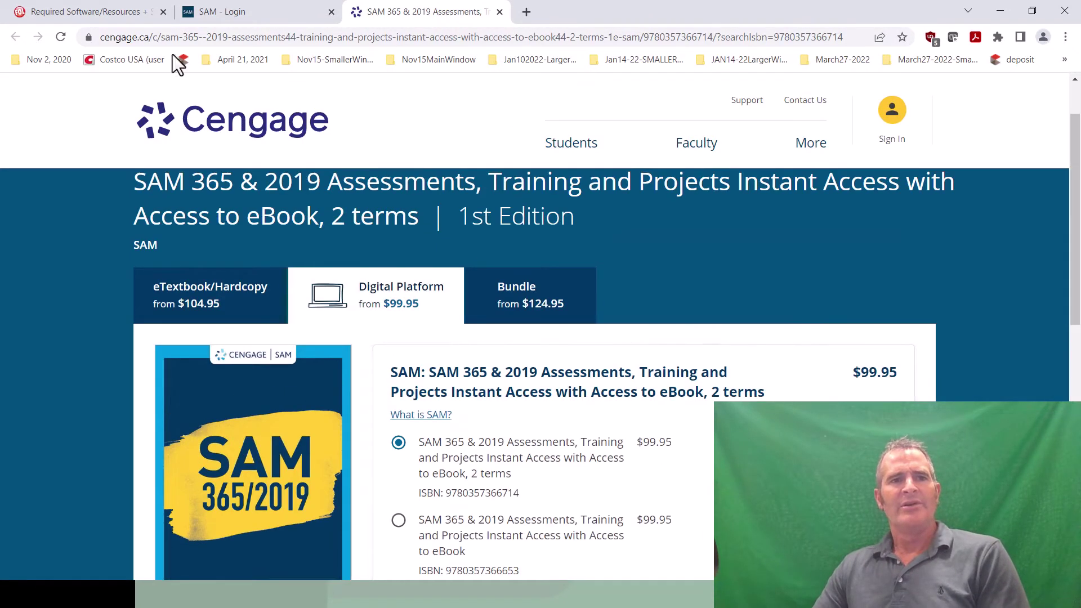
{"action": "left_click", "coordinate": [133, 17]}
{"action": "scroll", "coordinate": [420, 287], "scroll_direction": "up", "scroll_amount": 1}
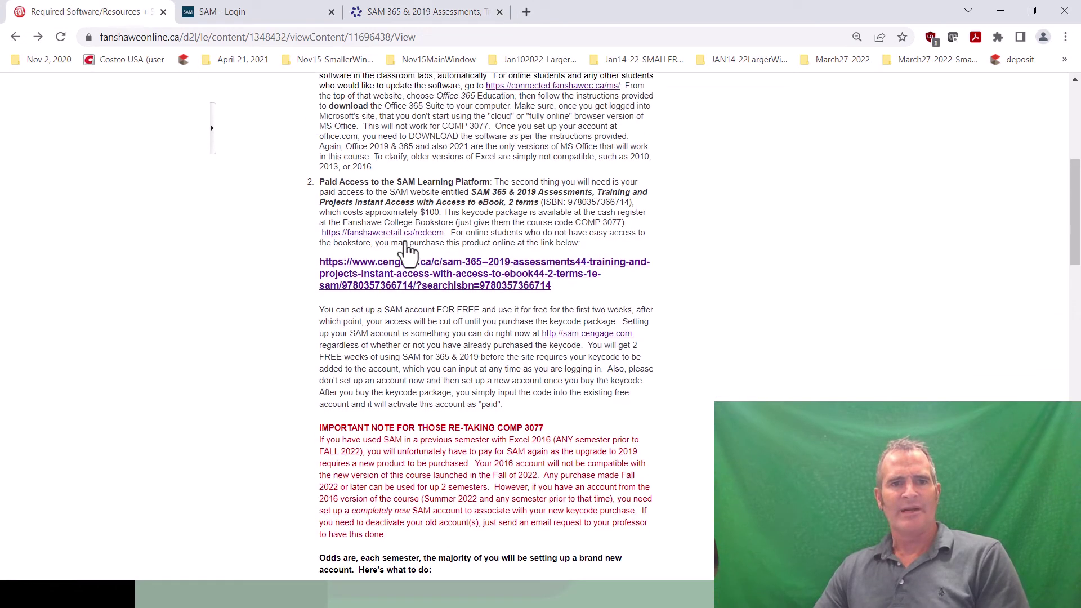
{"action": "left_click", "coordinate": [419, 287]}
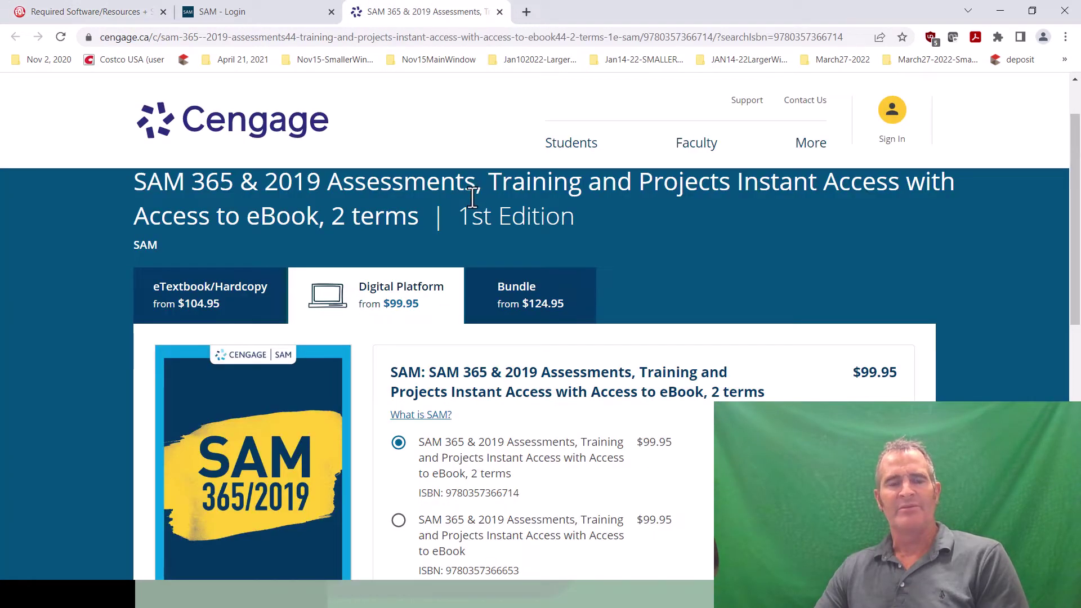
{"action": "left_click", "coordinate": [50, 11]}
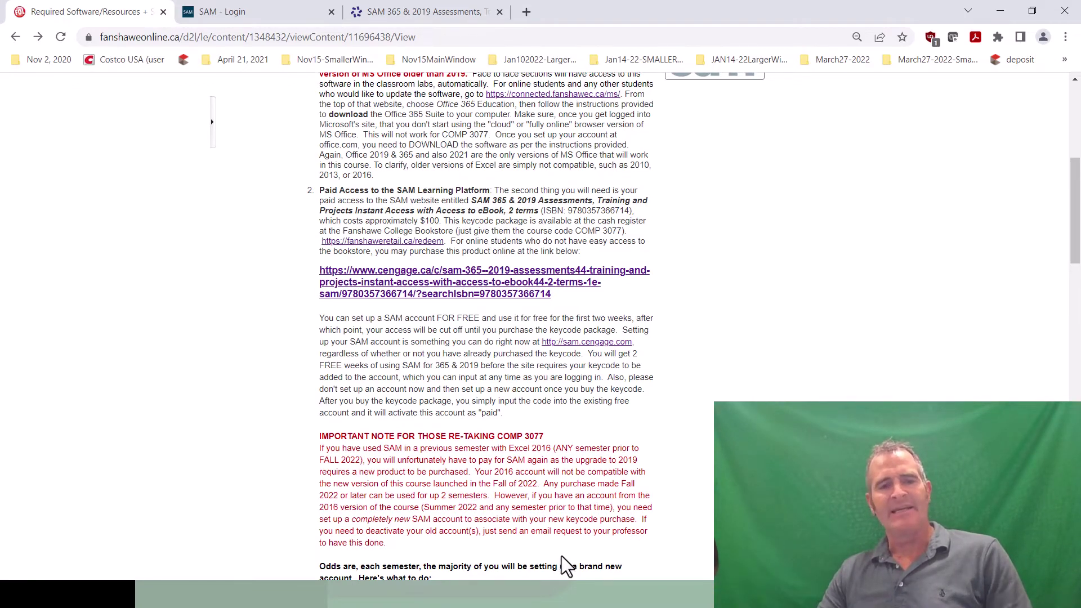
{"action": "scroll", "coordinate": [430, 253], "scroll_direction": "up", "scroll_amount": 3}
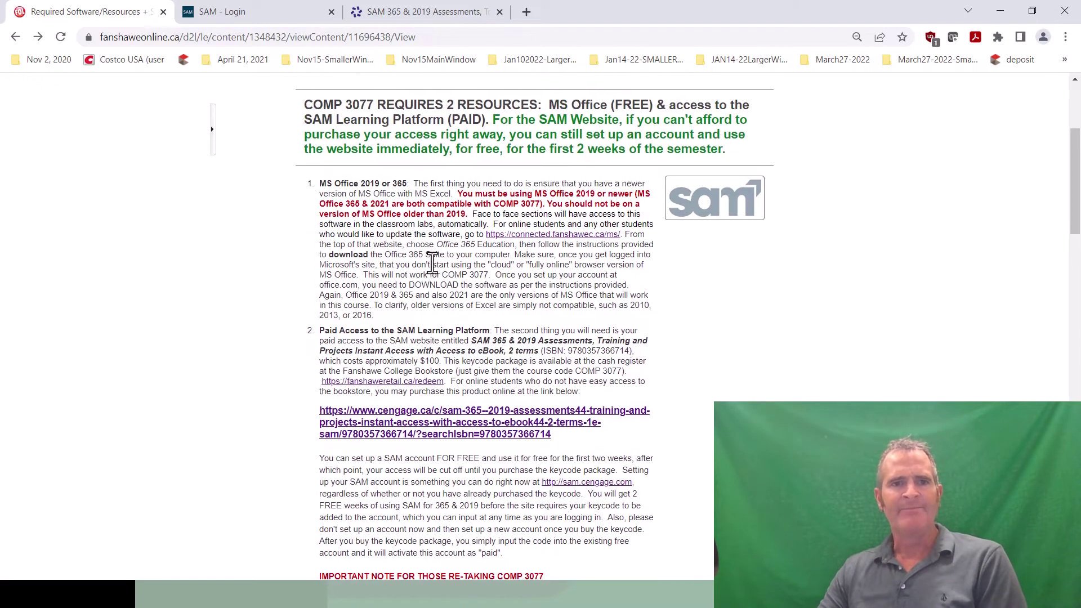
{"action": "scroll", "coordinate": [338, 290], "scroll_direction": "down", "scroll_amount": 2}
{"action": "left_click_drag", "start_coordinate": [330, 266], "coordinate": [442, 304]}
{"action": "right_click", "coordinate": [442, 305]}
{"action": "left_click", "coordinate": [467, 304]}
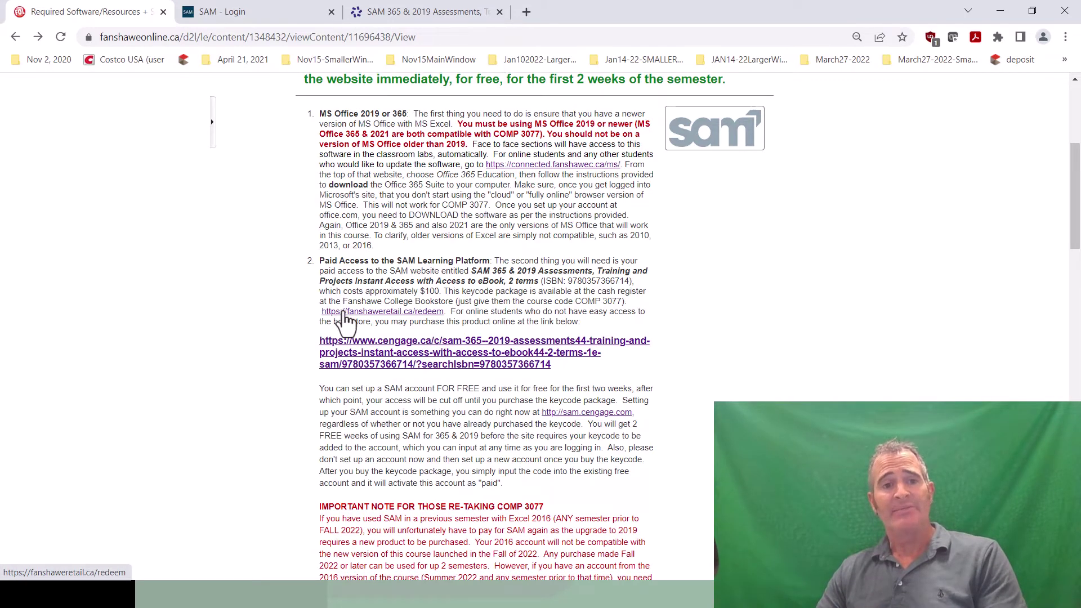
{"action": "left_click", "coordinate": [344, 314]}
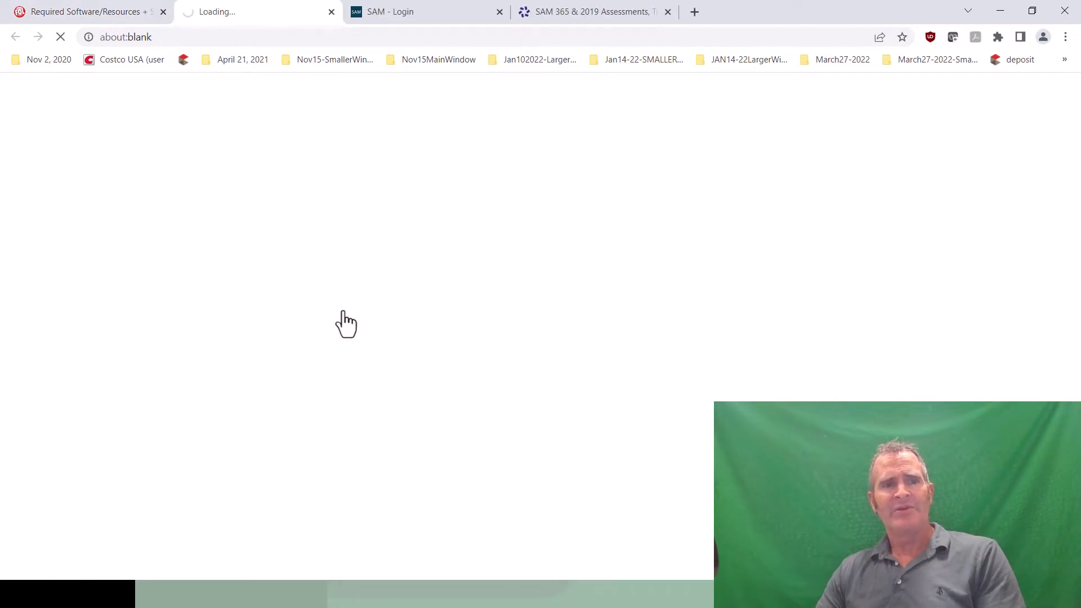
{"action": "left_click", "coordinate": [79, 11]}
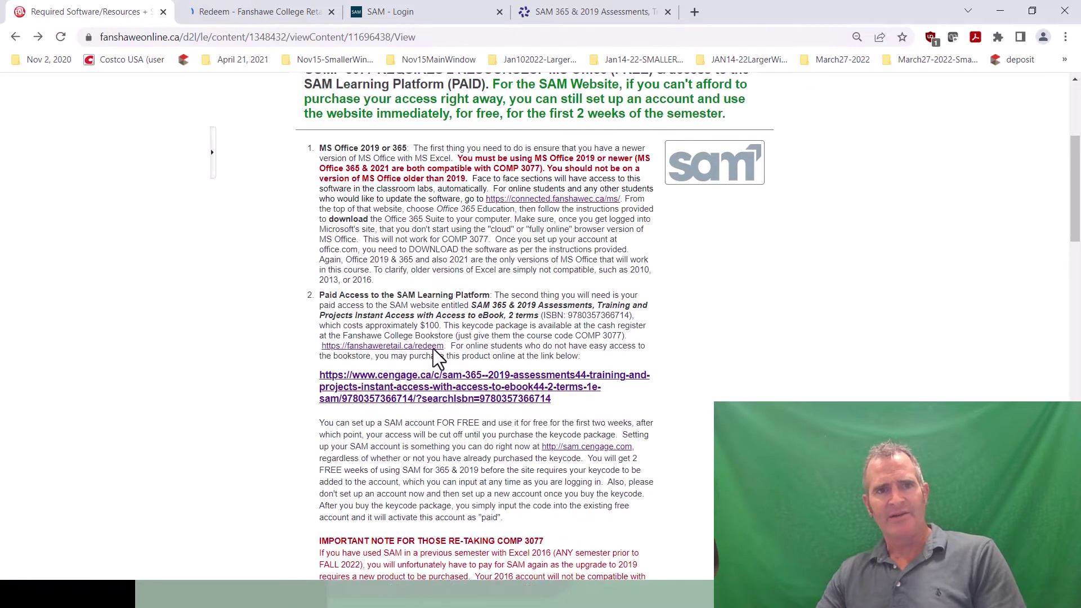
{"action": "scroll", "coordinate": [433, 354], "scroll_direction": "up", "scroll_amount": 5}
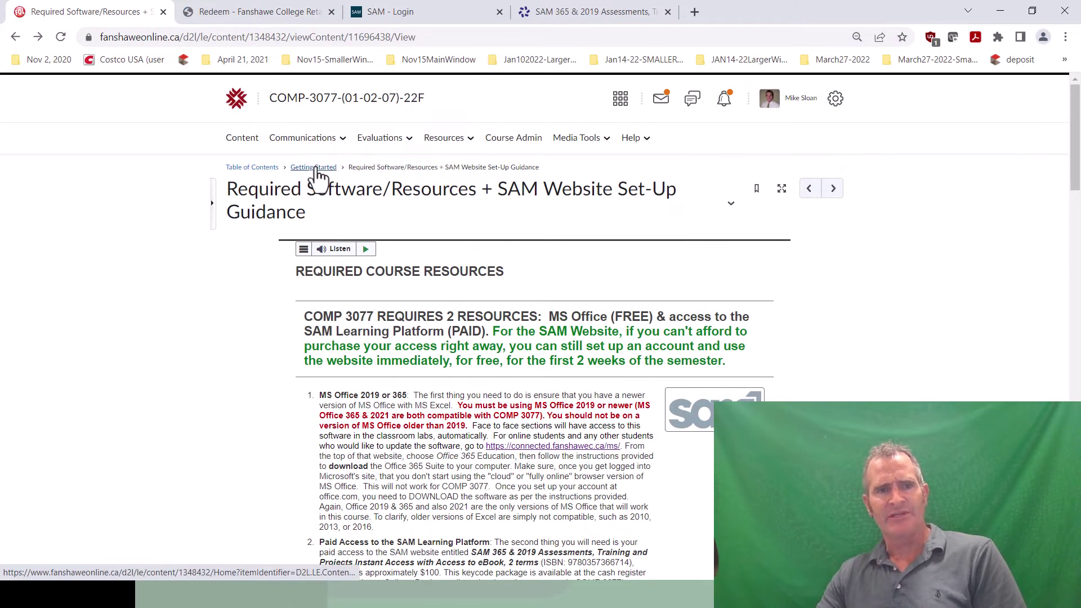
{"action": "left_click", "coordinate": [232, 15]}
{"action": "left_click", "coordinate": [482, 248]}
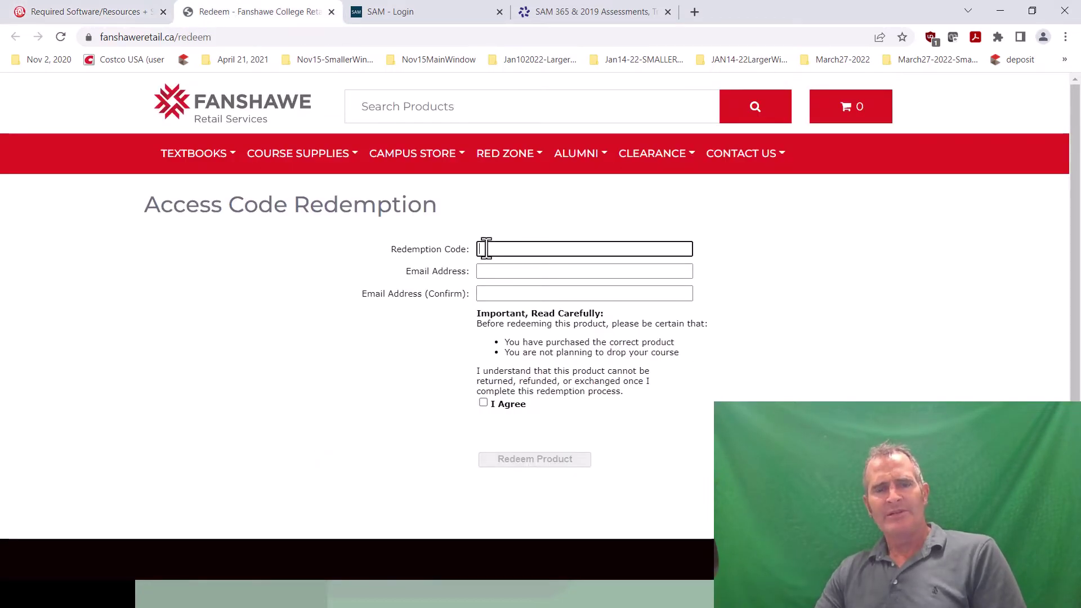
{"action": "left_click", "coordinate": [487, 271]}
{"action": "left_click", "coordinate": [488, 293]}
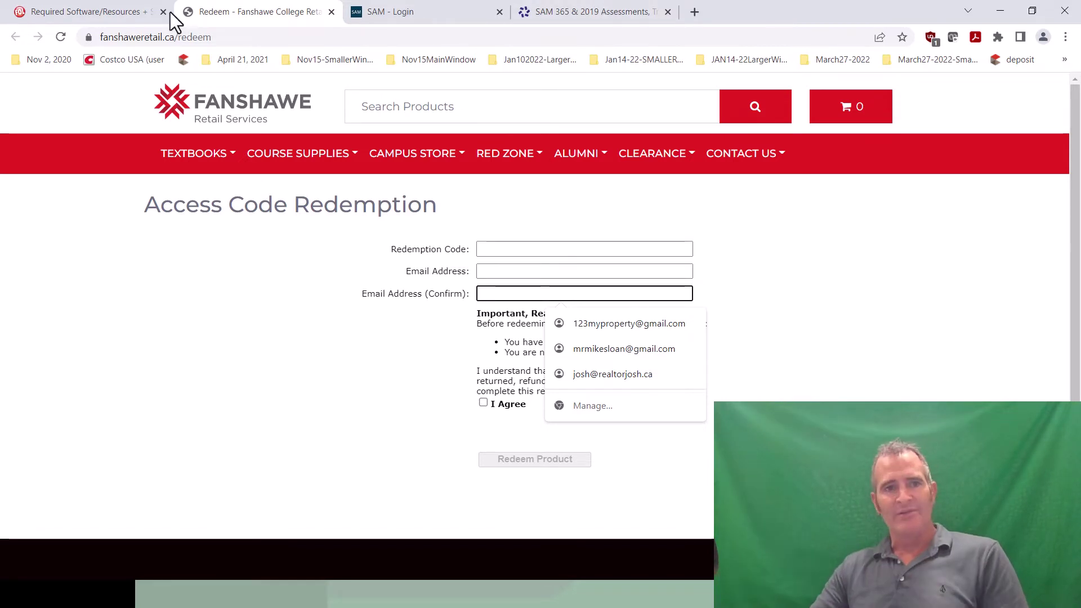
{"action": "left_click", "coordinate": [331, 12]}
{"action": "left_click", "coordinate": [448, 14]}
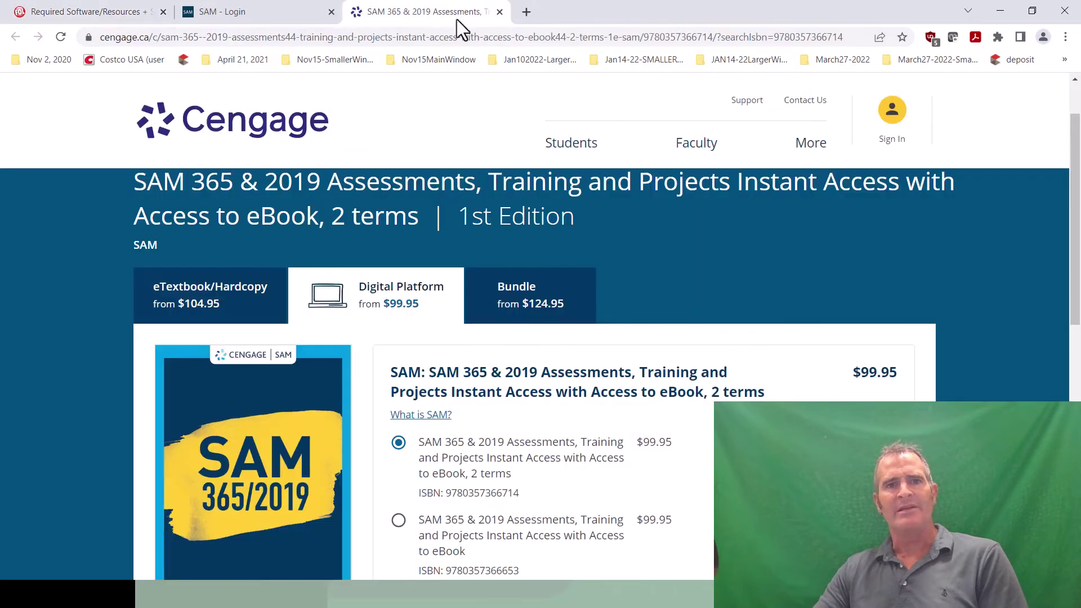
{"action": "scroll", "coordinate": [603, 383], "scroll_direction": "down", "scroll_amount": 1}
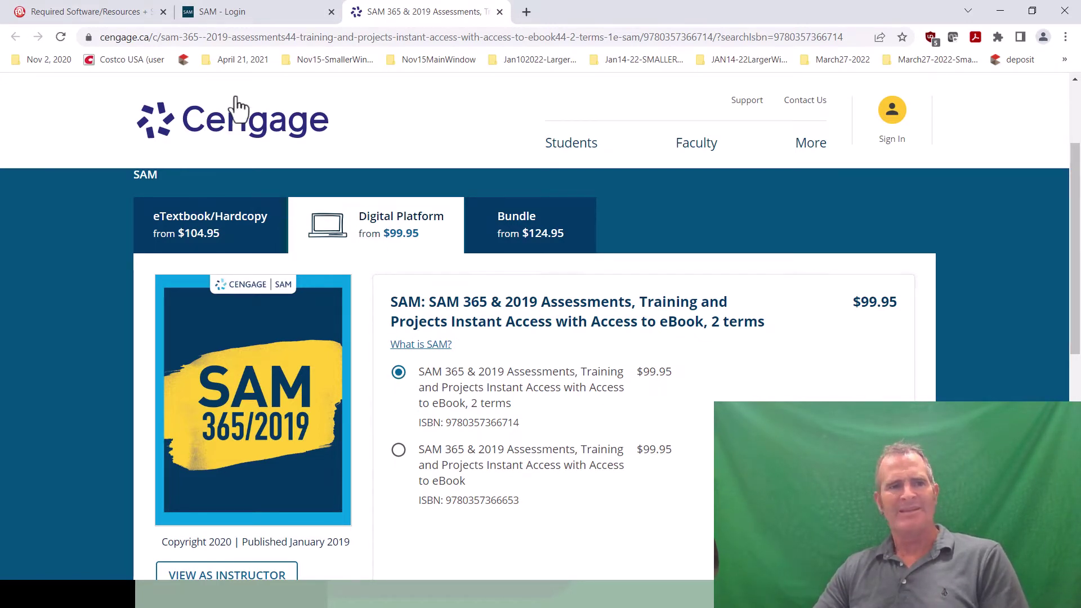
{"action": "mouse_move", "coordinate": [134, 10]}
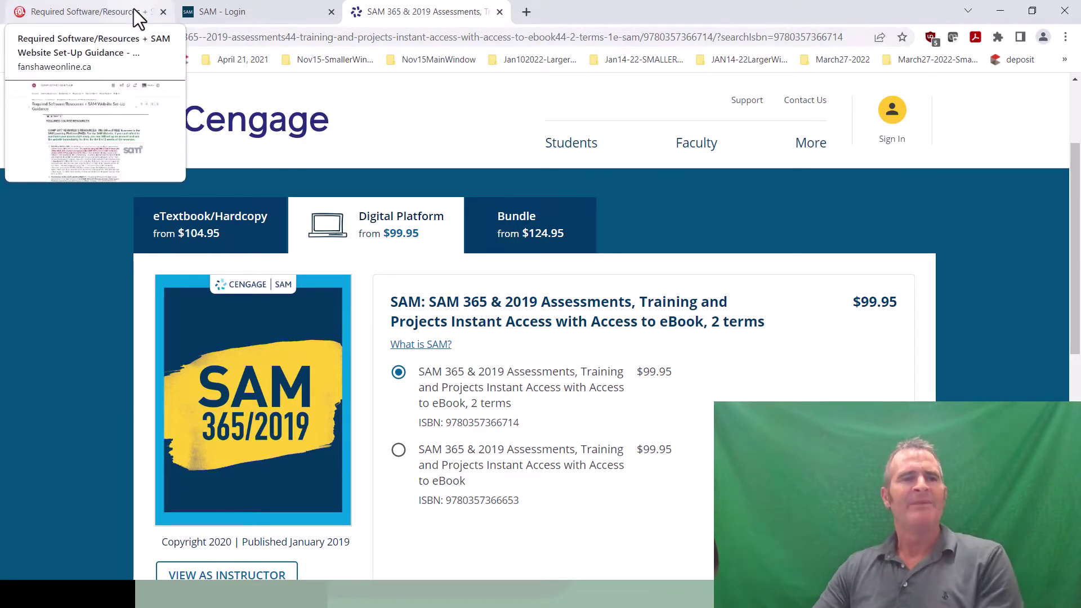
{"action": "left_click", "coordinate": [135, 15]}
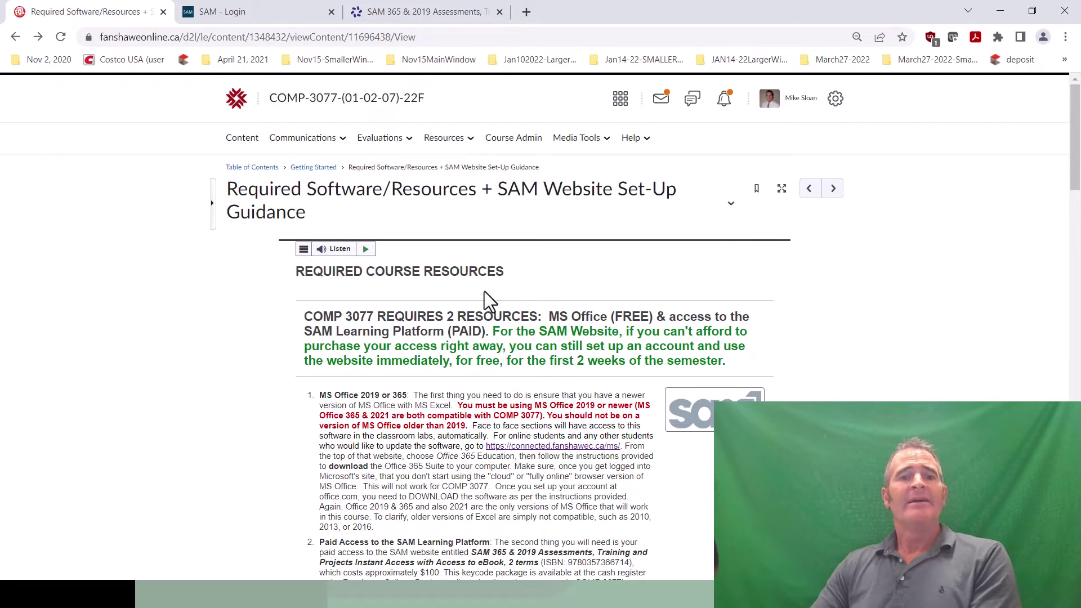
- Read and highlight the guidance paragraph about the free SAM account
{"action": "scroll", "coordinate": [484, 294], "scroll_direction": "down", "scroll_amount": 4}
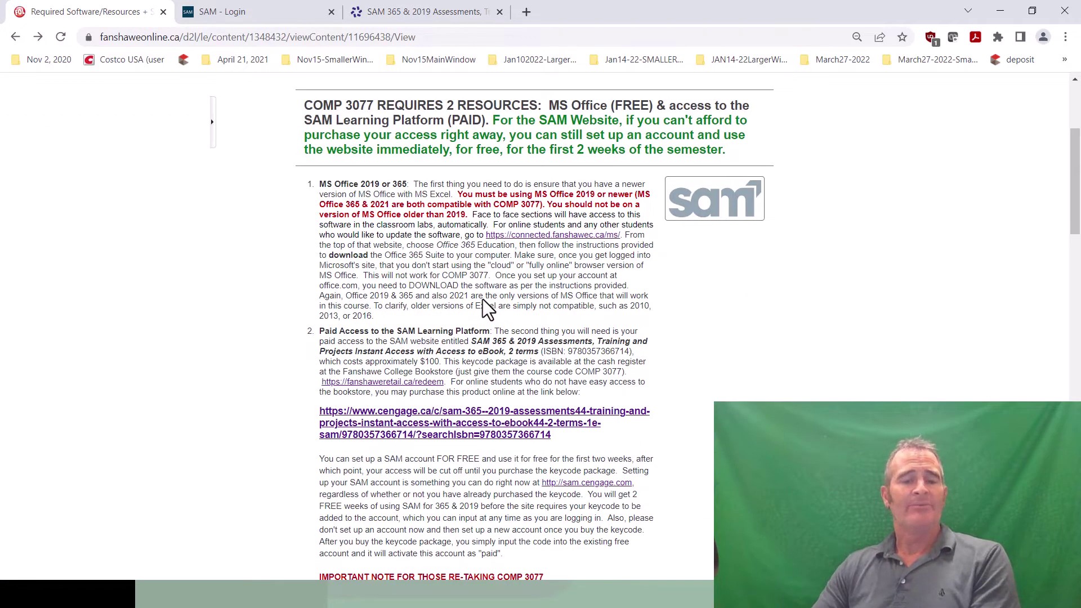
{"action": "scroll", "coordinate": [482, 300], "scroll_direction": "down", "scroll_amount": 4}
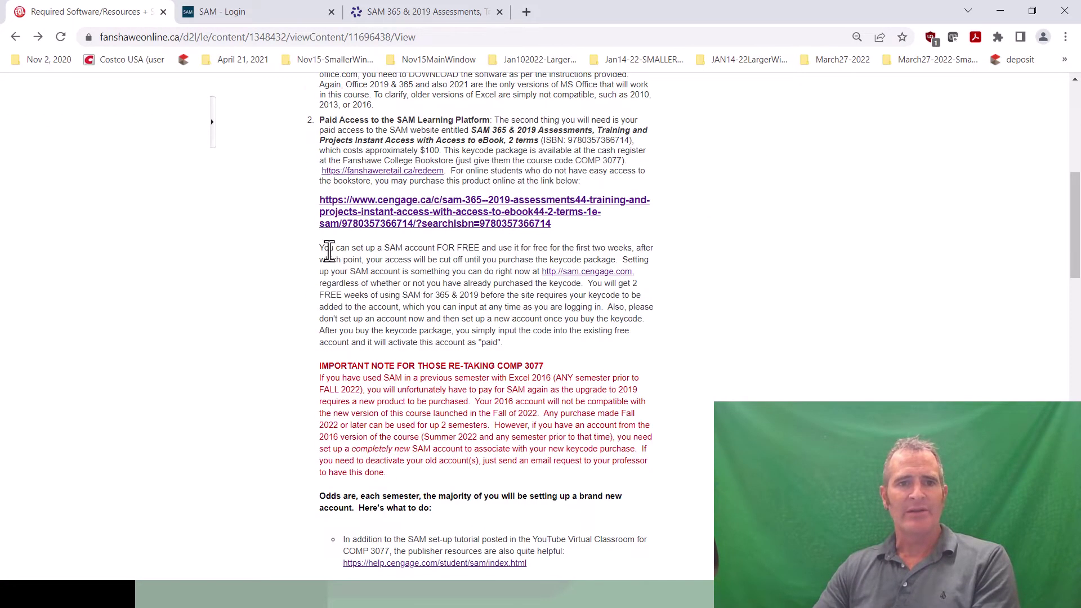
{"action": "left_click_drag", "start_coordinate": [324, 248], "coordinate": [527, 330]}
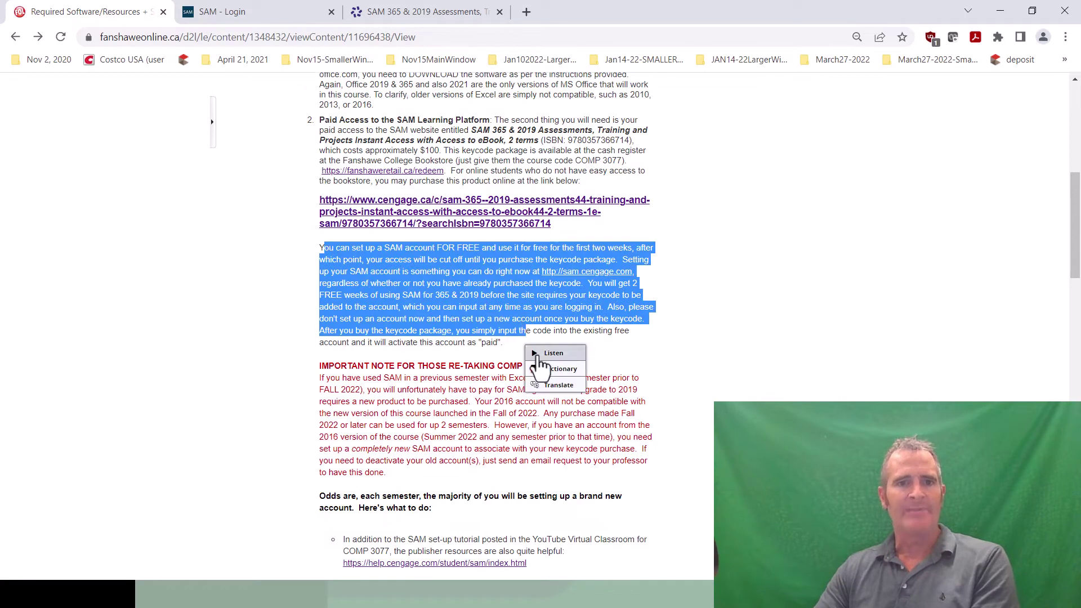
{"action": "scroll", "coordinate": [506, 332], "scroll_direction": "down", "scroll_amount": 4}
{"action": "left_click", "coordinate": [371, 203]}
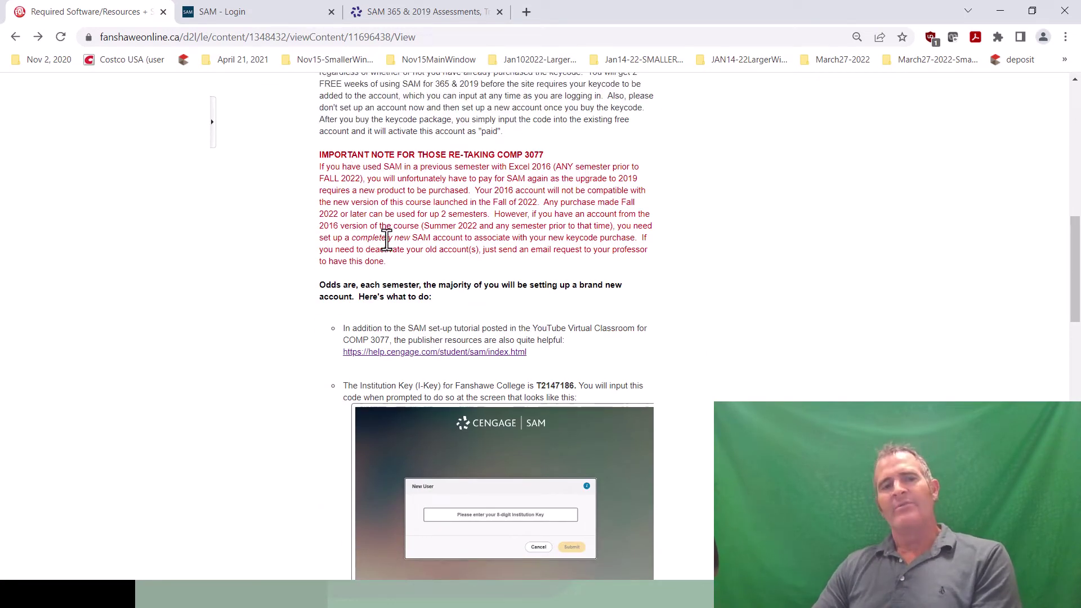
{"action": "scroll", "coordinate": [403, 276], "scroll_direction": "down", "scroll_amount": 3}
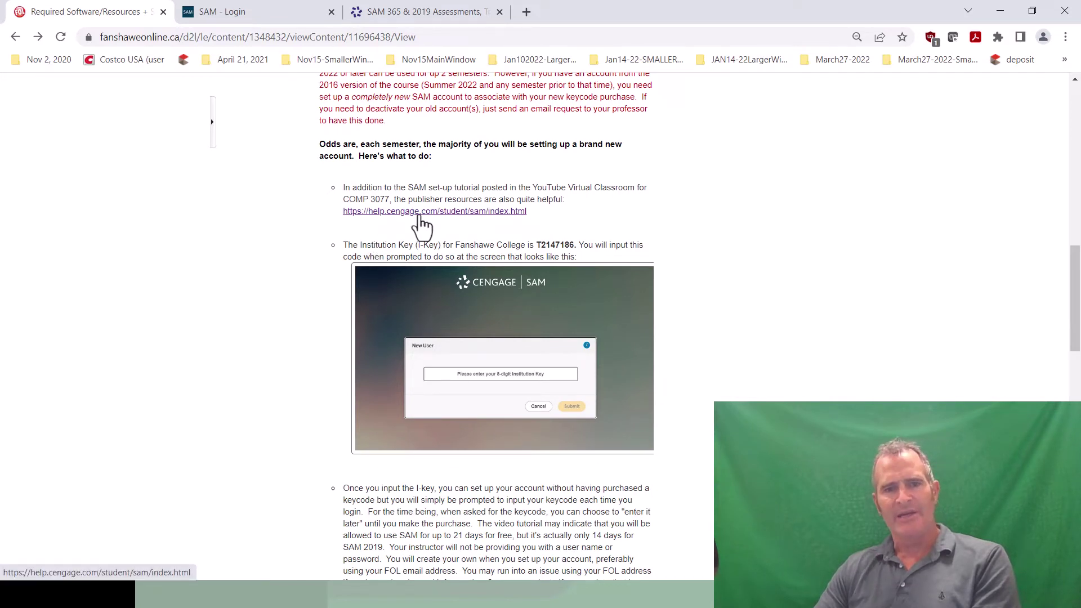
{"action": "scroll", "coordinate": [421, 222], "scroll_direction": "down", "scroll_amount": 1}
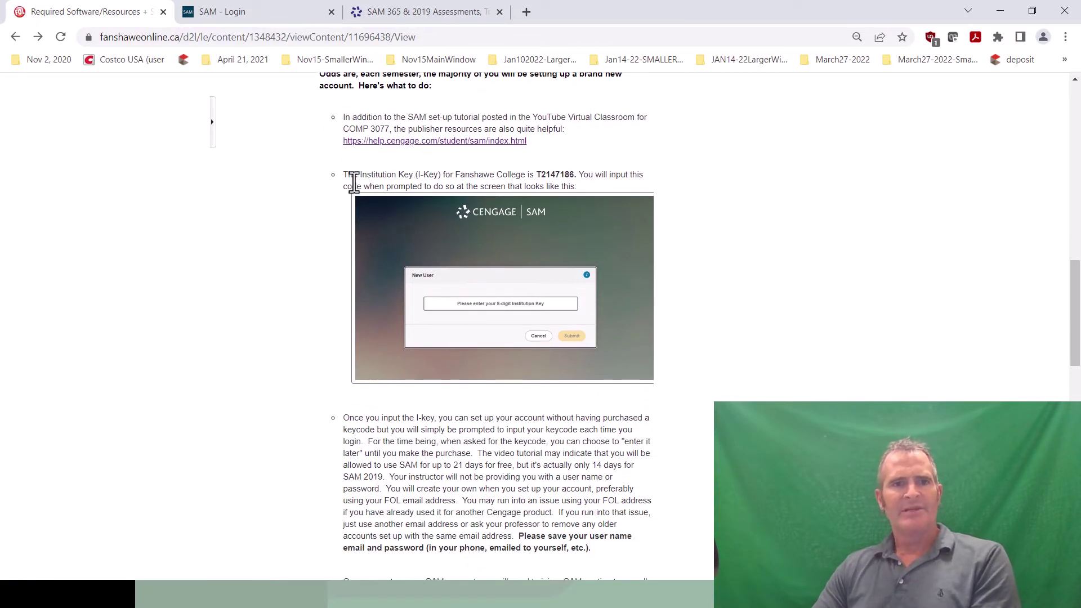
{"action": "left_click_drag", "start_coordinate": [343, 175], "coordinate": [572, 179]}
{"action": "scroll", "coordinate": [529, 366], "scroll_direction": "down", "scroll_amount": 3}
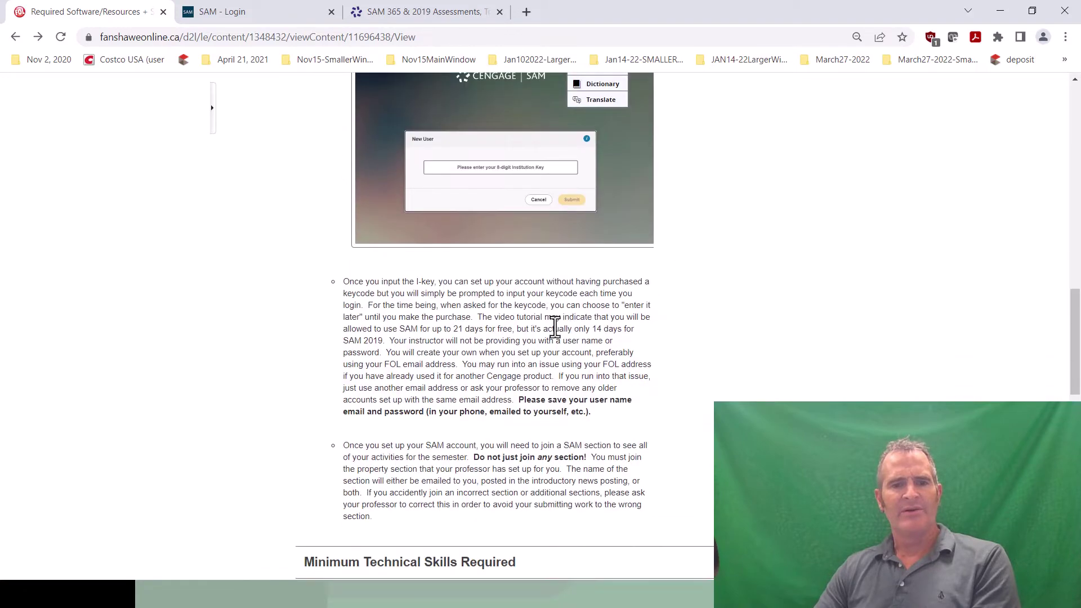
{"action": "scroll", "coordinate": [529, 370], "scroll_direction": "up", "scroll_amount": 10}
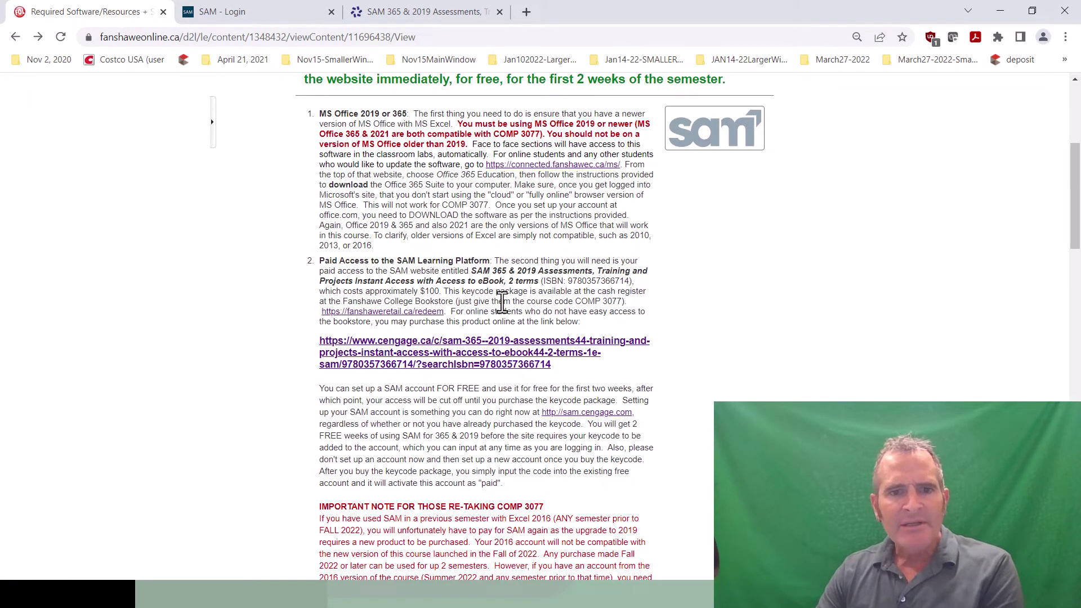
{"action": "scroll", "coordinate": [501, 309], "scroll_direction": "down", "scroll_amount": 2}
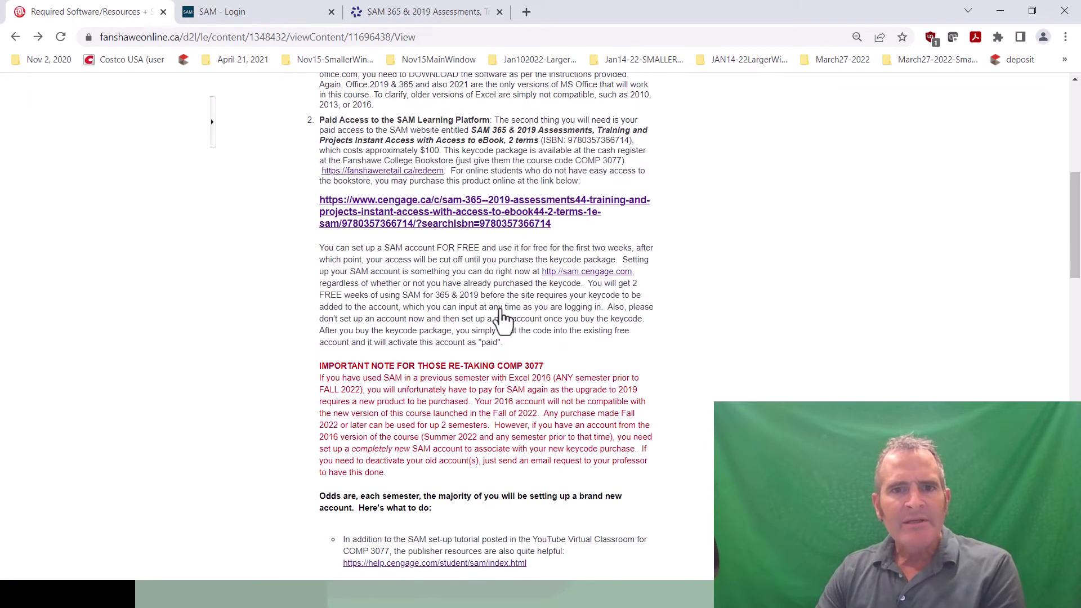
{"action": "left_click", "coordinate": [574, 273]}
- Close the older SAM login tab and clear the autofilled username and password fields
{"action": "left_click", "coordinate": [499, 12]}
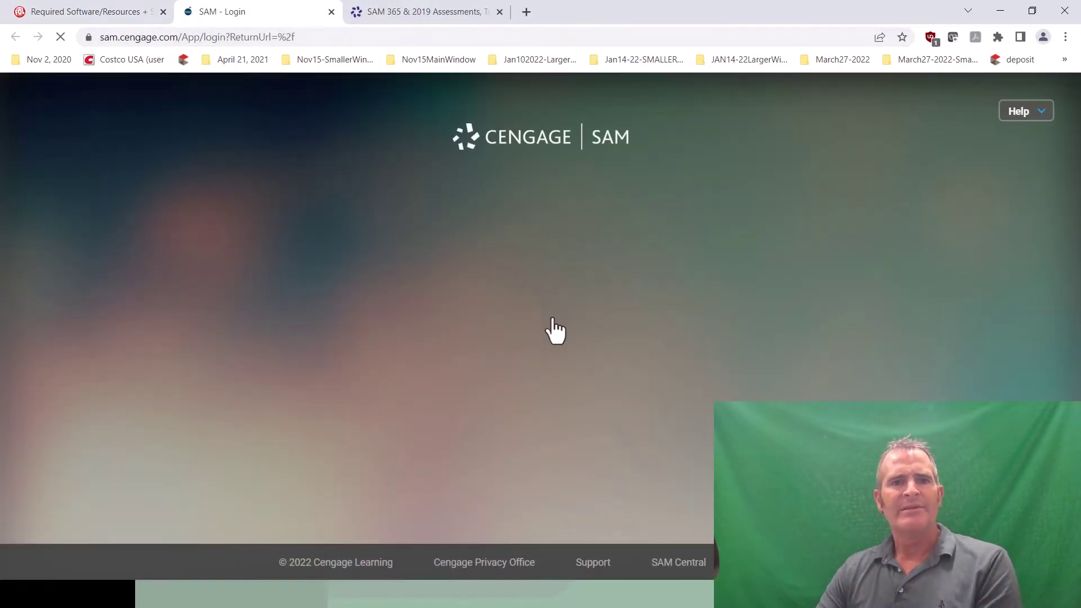
{"action": "left_click_drag", "start_coordinate": [595, 222], "coordinate": [336, 213]}
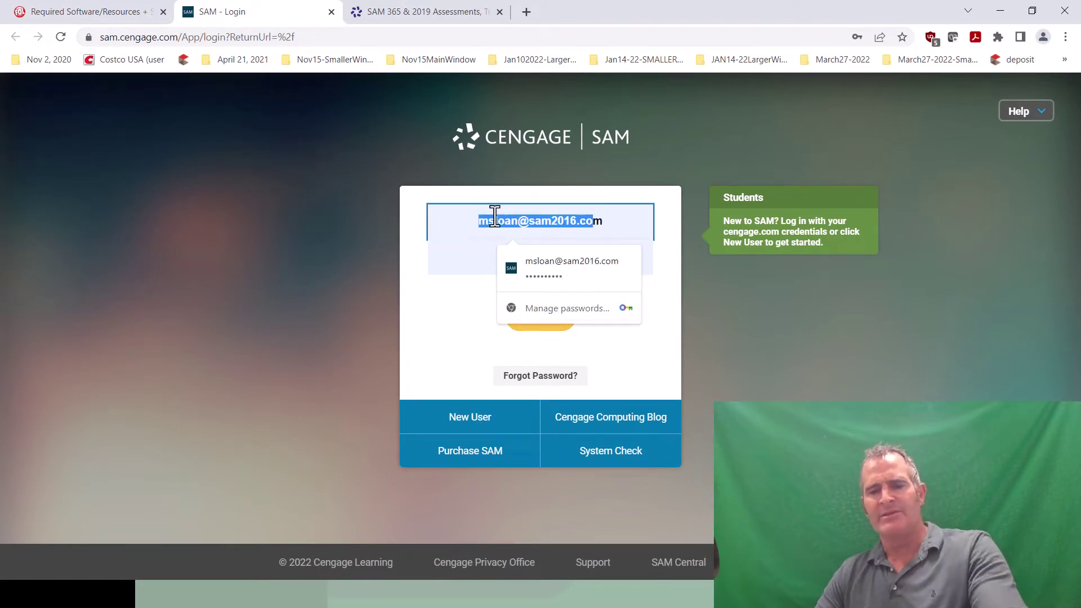
{"action": "key", "text": "ctrl+a"}
{"action": "key", "text": "BackSpace"}
{"action": "left_click_drag", "start_coordinate": [645, 259], "coordinate": [477, 255]}
{"action": "key", "text": "BackSpace"}
{"action": "left_click", "coordinate": [834, 308]}
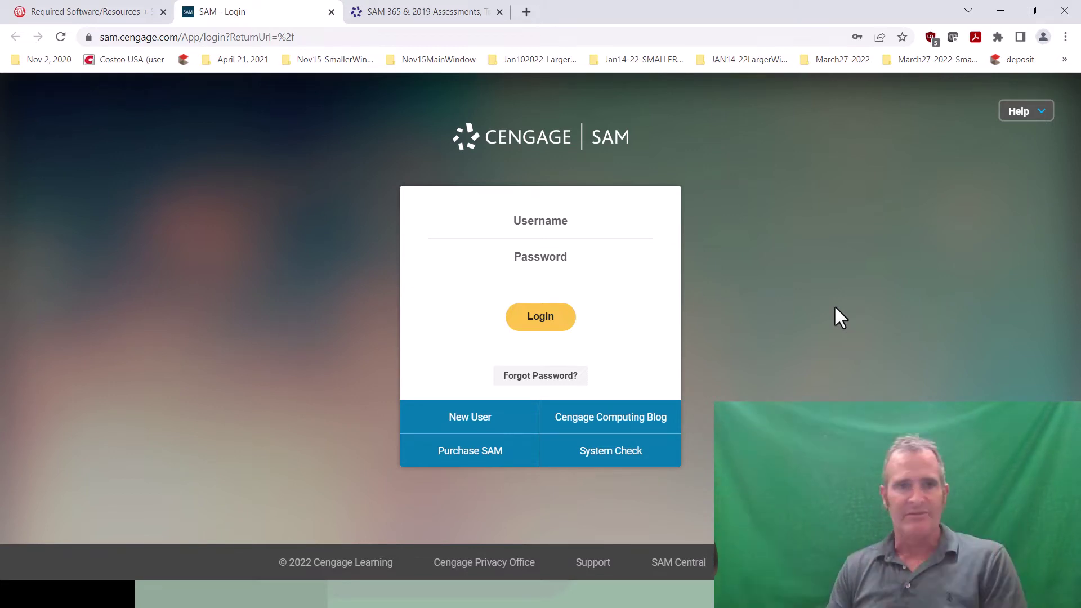
- Start New User registration, leaving the 8-digit Institution Key field empty
{"action": "left_click", "coordinate": [474, 426]}
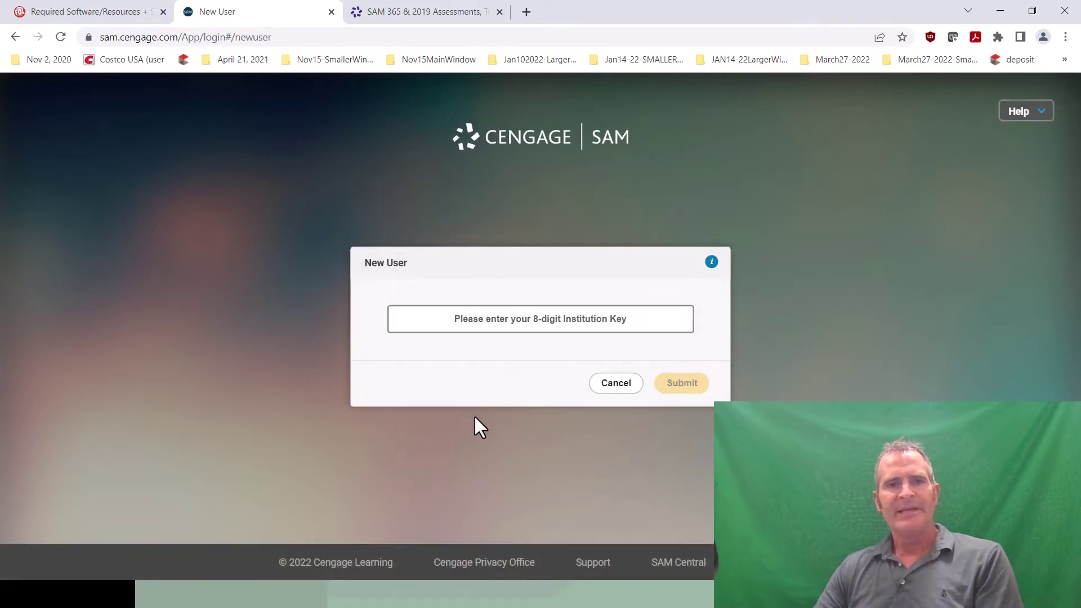
{"action": "left_click", "coordinate": [507, 325]}
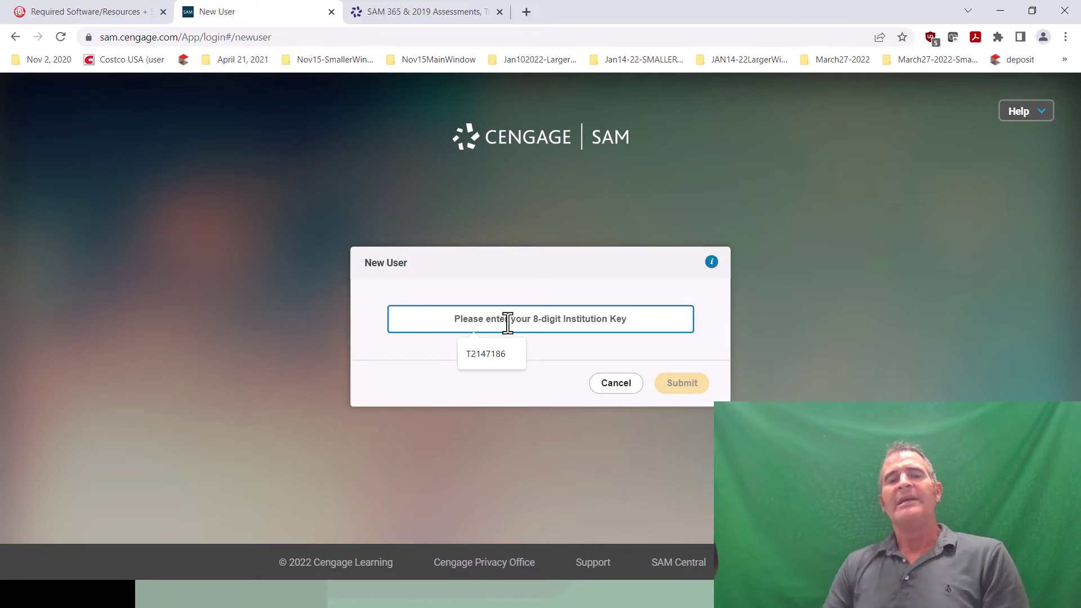
{"action": "left_click", "coordinate": [513, 397]}
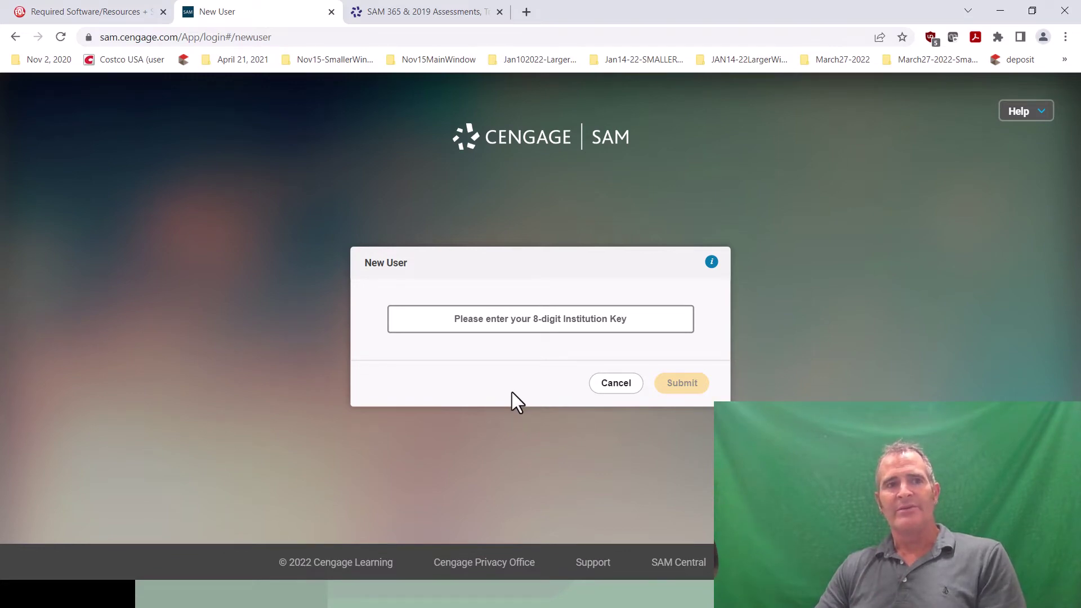
- Select and copy Fanshawe College's Institution Key from the I-Key bullet on the guidance page
{"action": "left_click", "coordinate": [107, 12]}
{"action": "scroll", "coordinate": [616, 337], "scroll_direction": "down", "scroll_amount": 5}
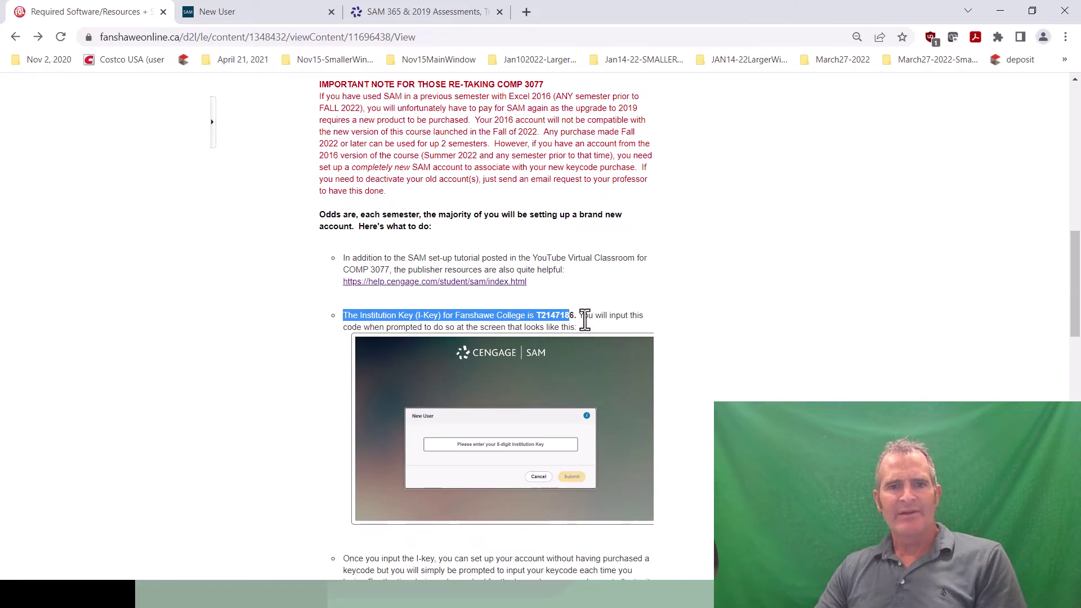
{"action": "left_click", "coordinate": [579, 315]}
{"action": "left_click_drag", "start_coordinate": [574, 315], "coordinate": [540, 316]}
{"action": "right_click", "coordinate": [539, 315]}
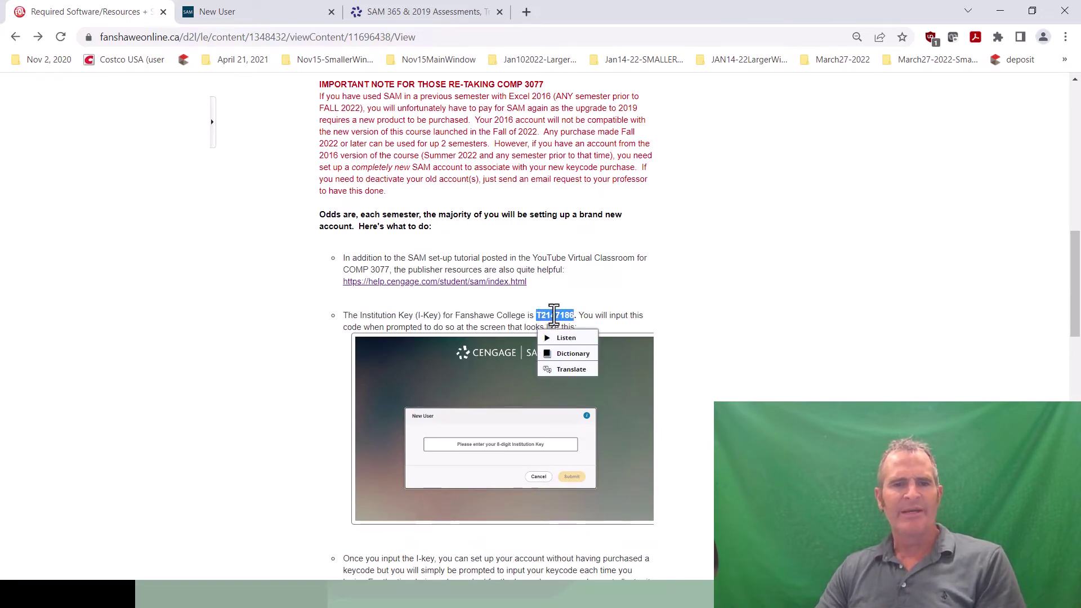
{"action": "scroll", "coordinate": [575, 292], "scroll_direction": "up", "scroll_amount": 8}
{"action": "scroll", "coordinate": [573, 290], "scroll_direction": "up", "scroll_amount": 4}
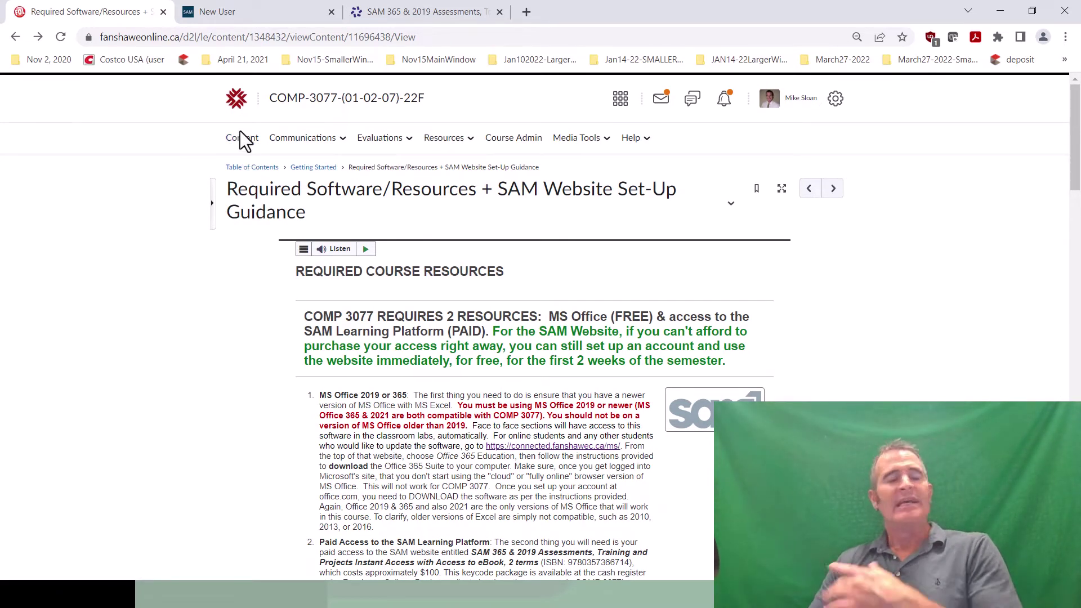
{"action": "scroll", "coordinate": [402, 246], "scroll_direction": "down", "scroll_amount": 5}
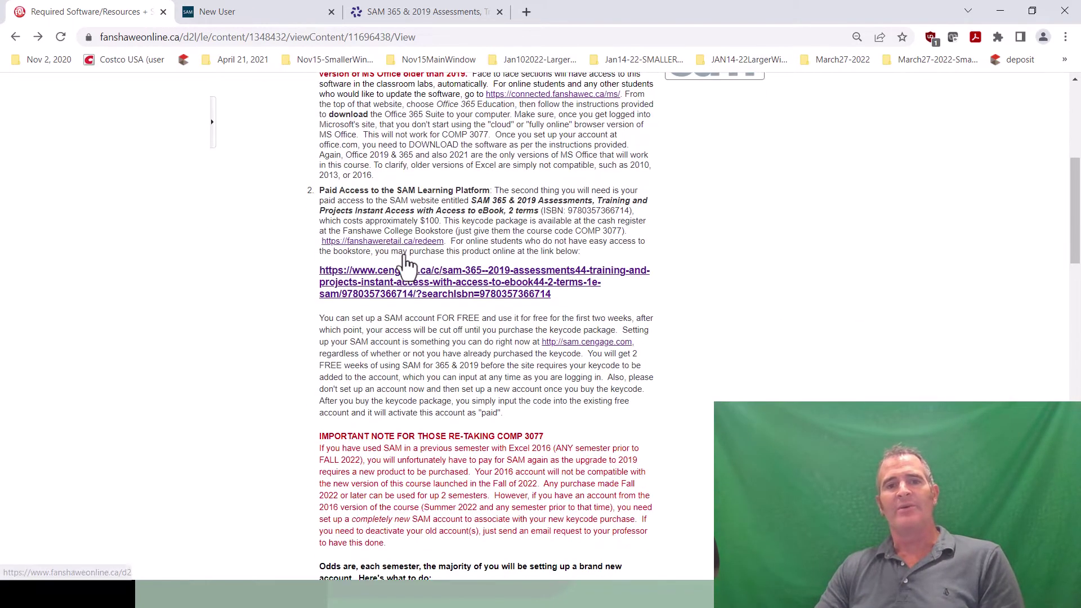
{"action": "scroll", "coordinate": [401, 246], "scroll_direction": "down", "scroll_amount": 3}
{"action": "right_click", "coordinate": [546, 459]}
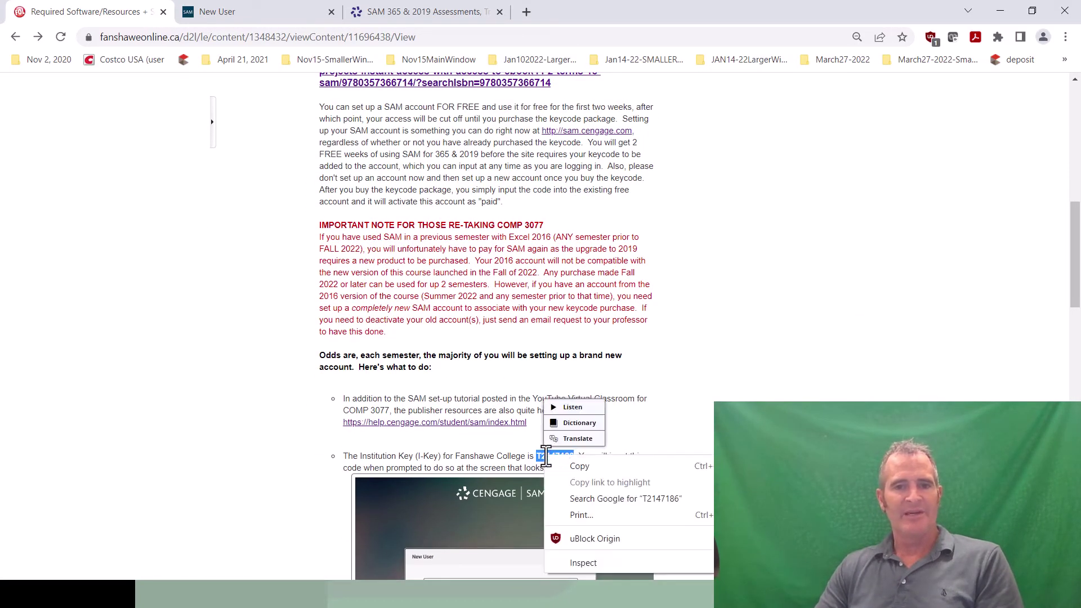
{"action": "left_click", "coordinate": [569, 466]}
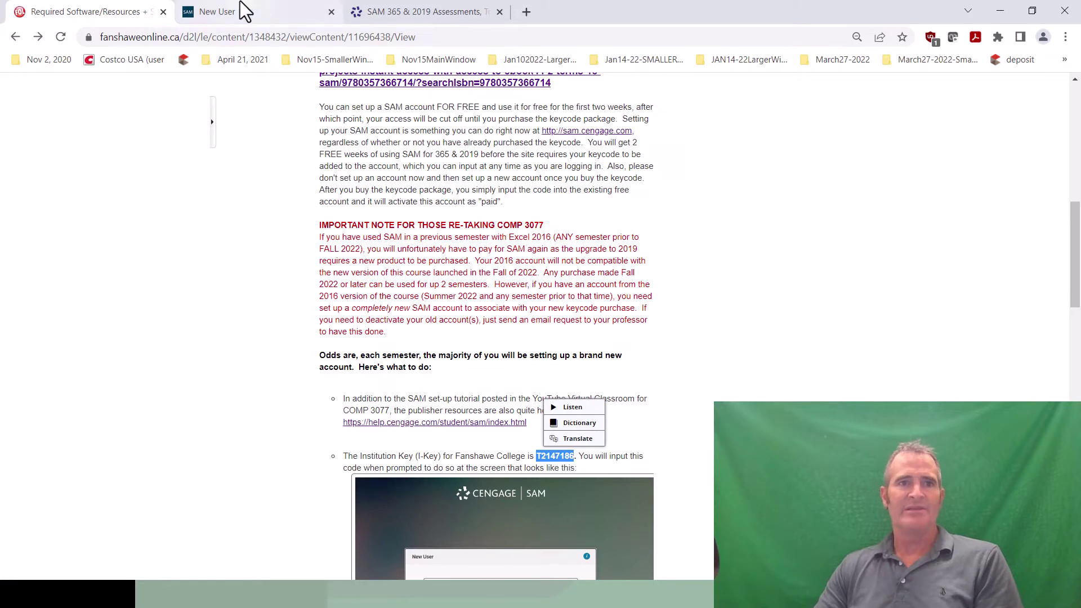
{"action": "left_click", "coordinate": [242, 11]}
- Paste the Institution Key, submit it, and confirm Fanshawe College General Business
{"action": "left_click", "coordinate": [535, 318]}
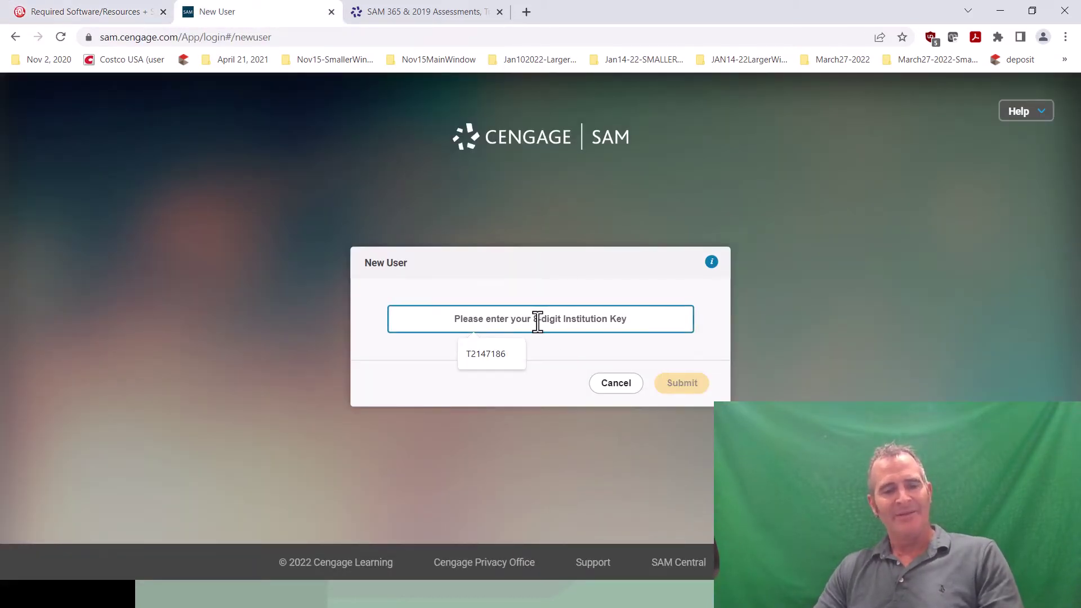
{"action": "key", "text": "ctrl+v"}
{"action": "left_click_drag", "start_coordinate": [521, 325], "coordinate": [586, 314]}
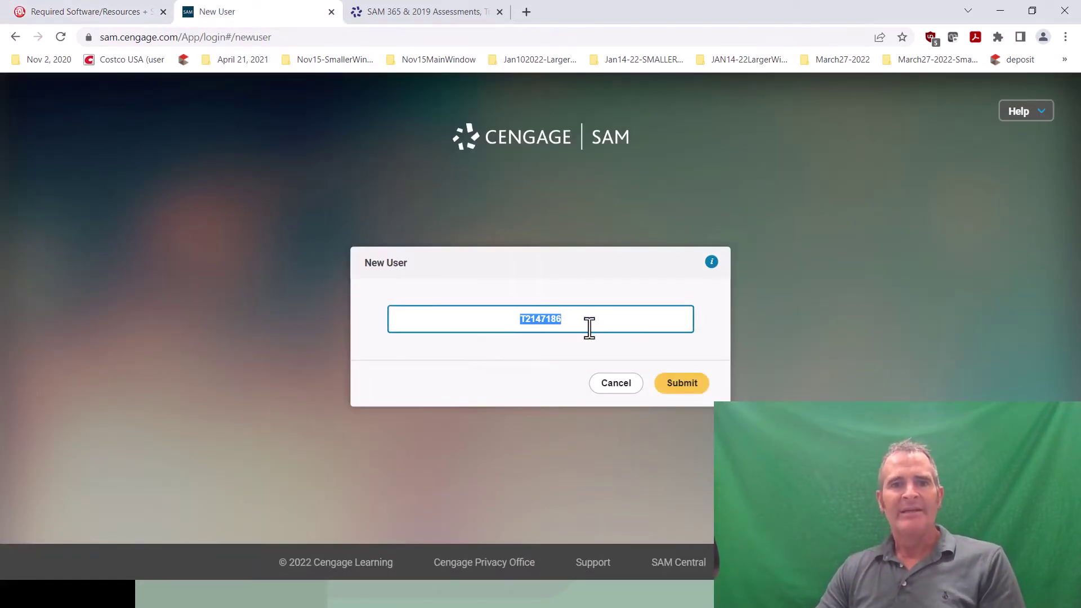
{"action": "left_click", "coordinate": [589, 328]}
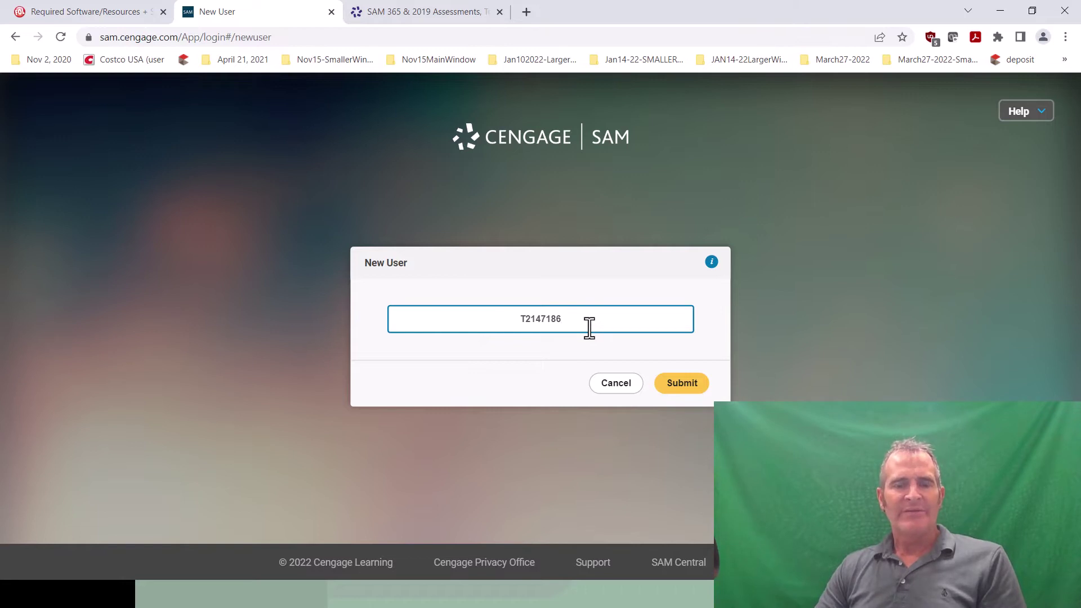
{"action": "left_click", "coordinate": [682, 393]}
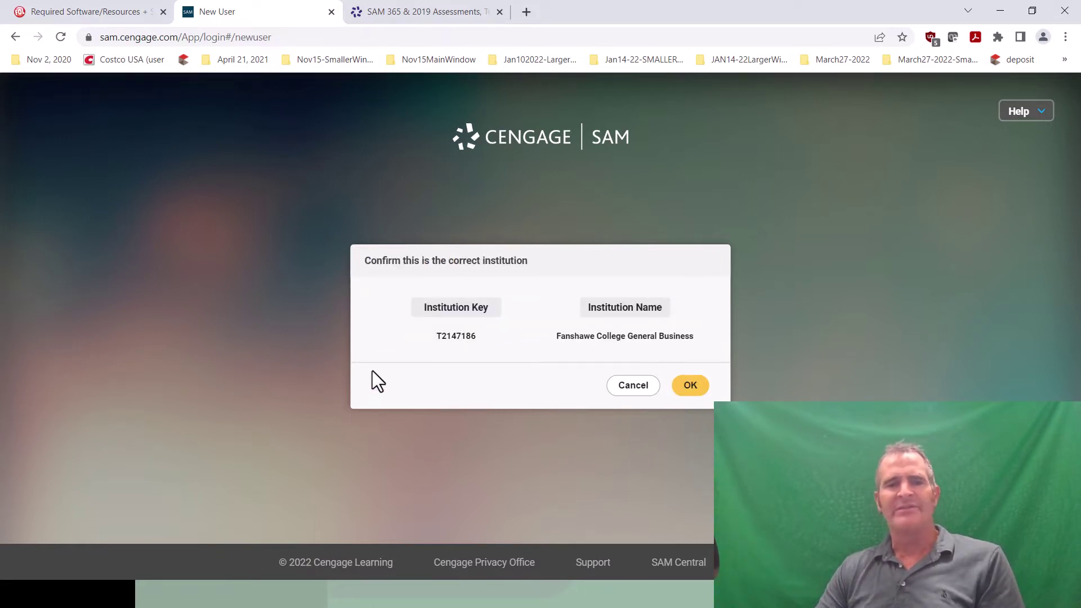
{"action": "left_click", "coordinate": [689, 388]}
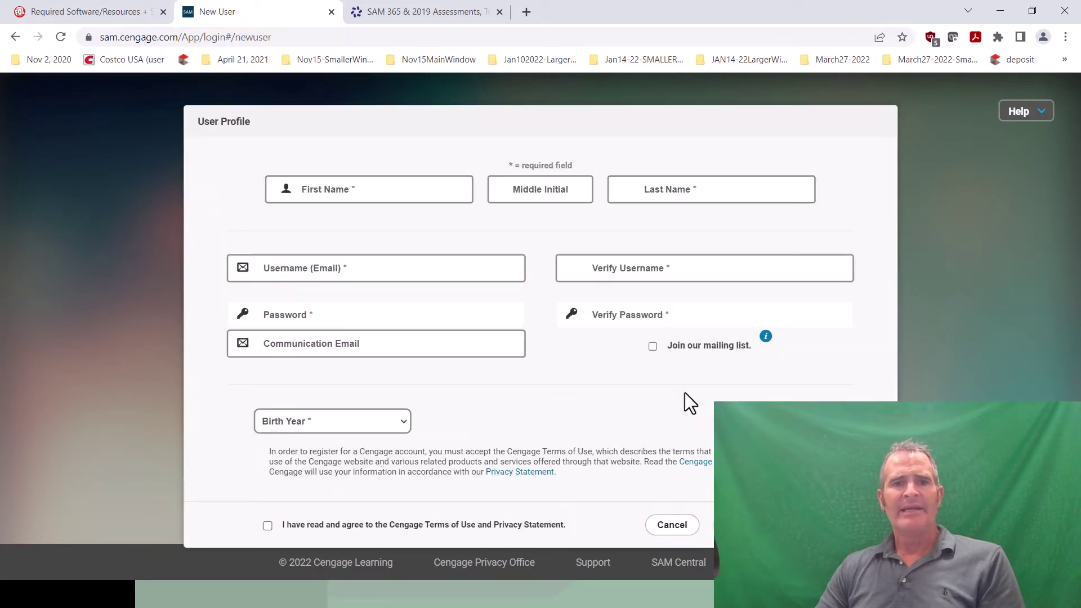
- Enter the student's first name and last name on the User Profile form
{"action": "left_click", "coordinate": [413, 201]}
{"action": "key", "text": "Tab"}
{"action": "key", "text": "Tab"}
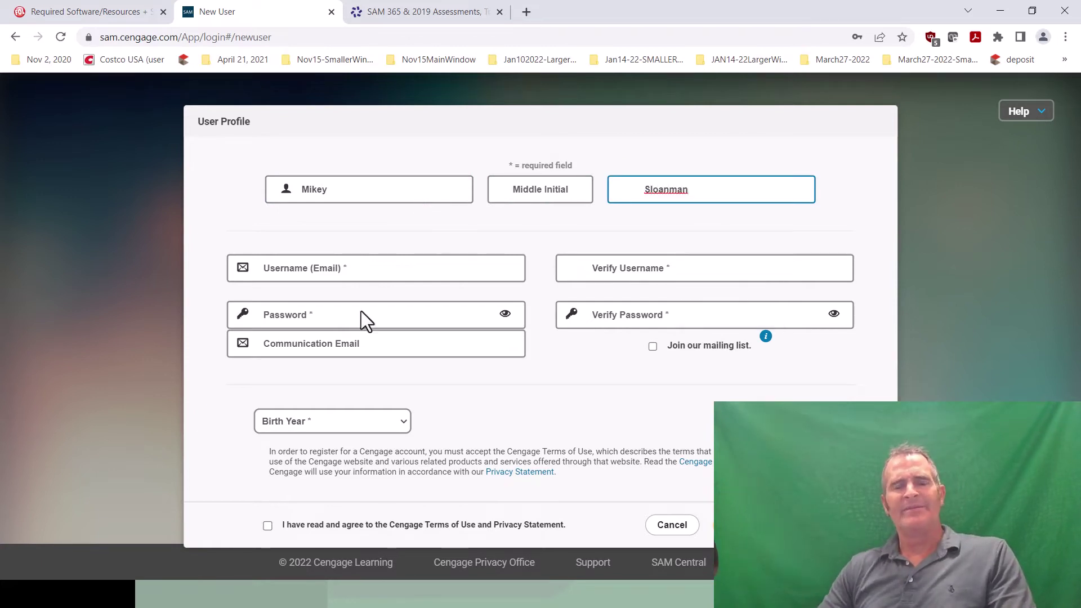
{"action": "left_click", "coordinate": [371, 269]}
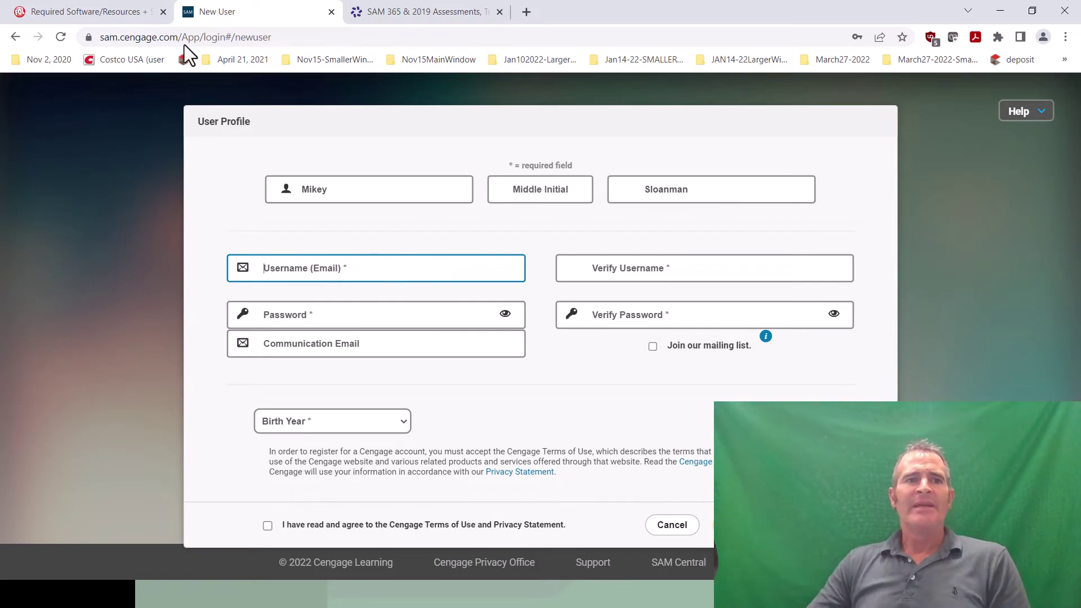
{"action": "left_click", "coordinate": [123, 41]}
{"action": "left_click_drag", "start_coordinate": [124, 41], "coordinate": [161, 41]}
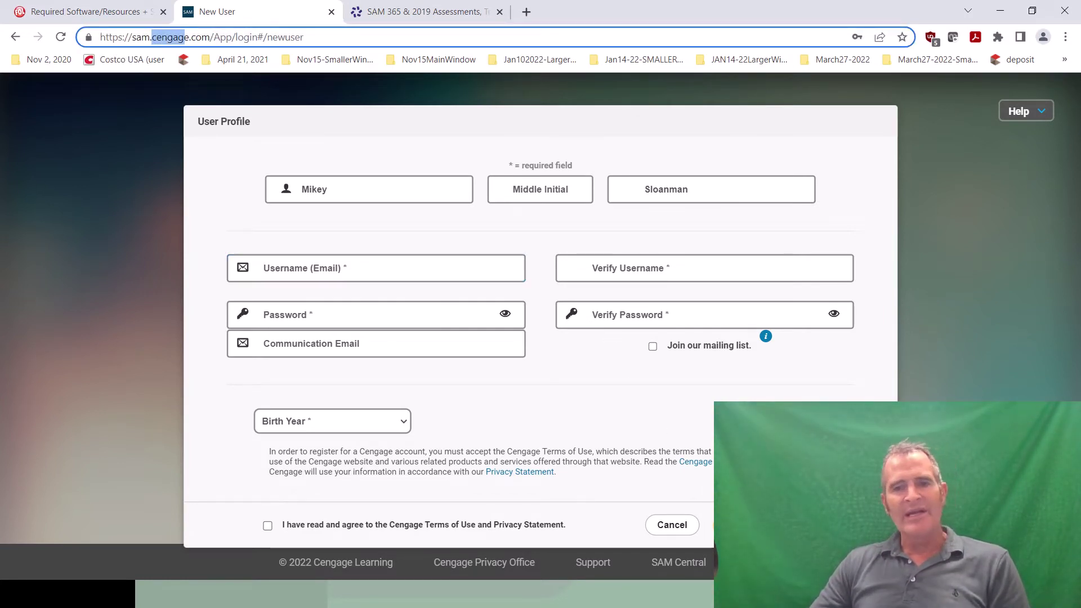
{"action": "left_click", "coordinate": [304, 269]}
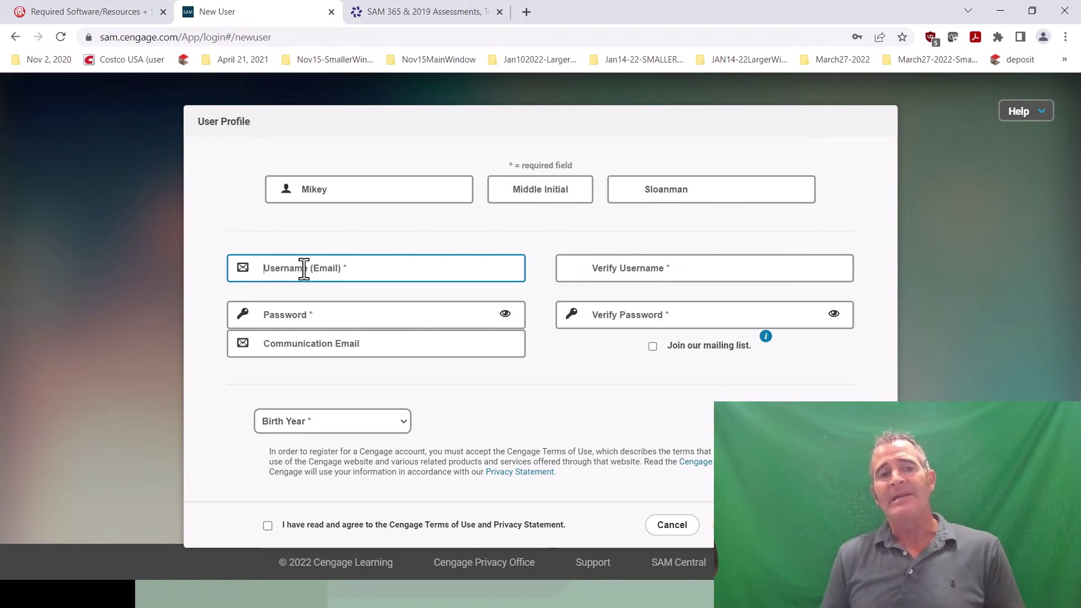
- Enter the student's email in Username and Verify Username, then begin typing the account password
{"action": "left_click", "coordinate": [271, 343]}
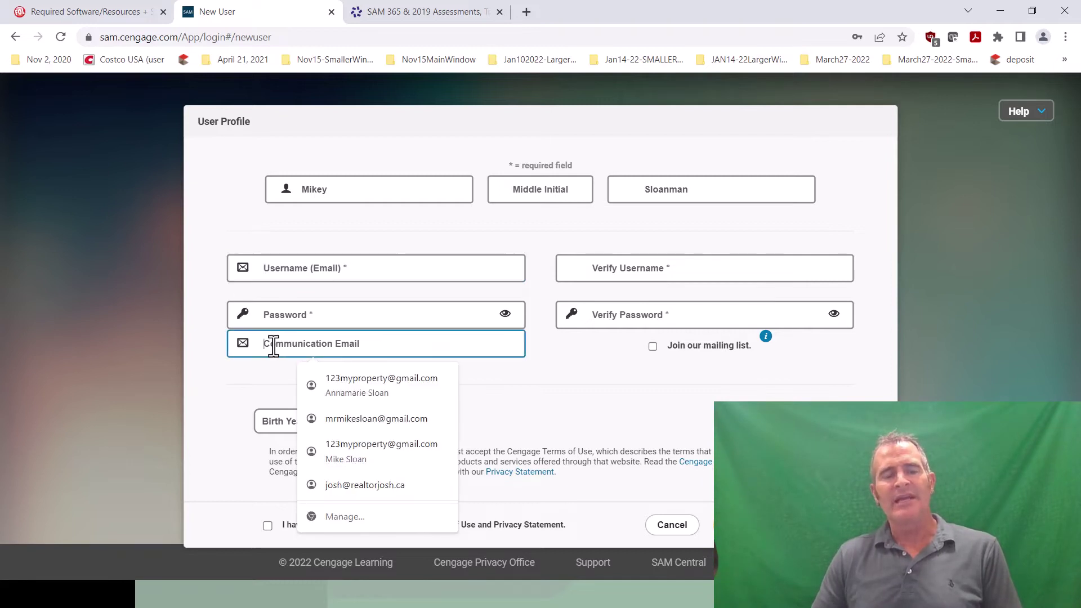
{"action": "left_click", "coordinate": [327, 274]}
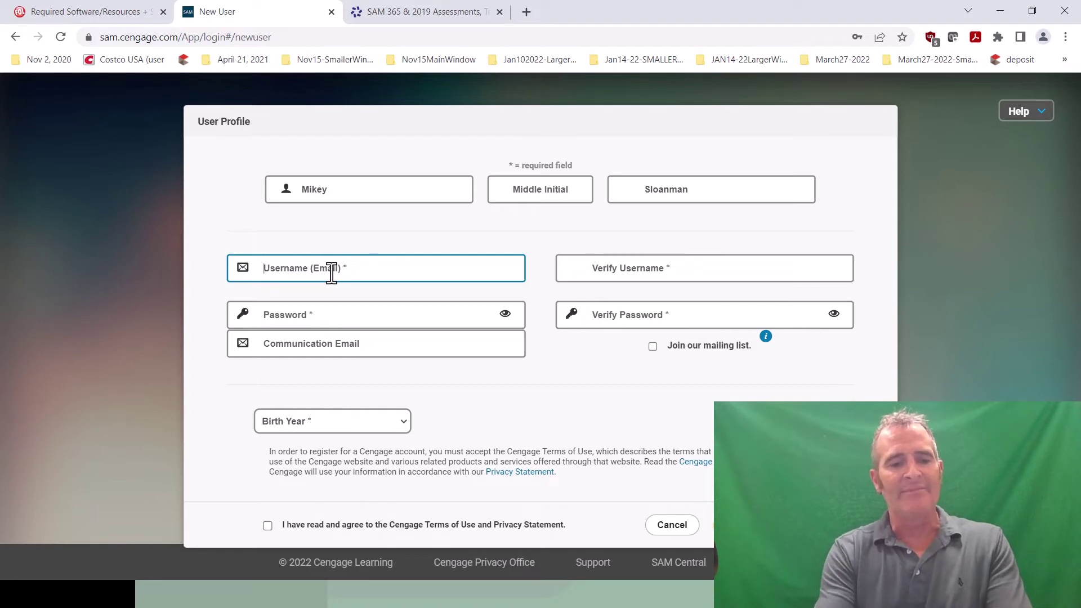
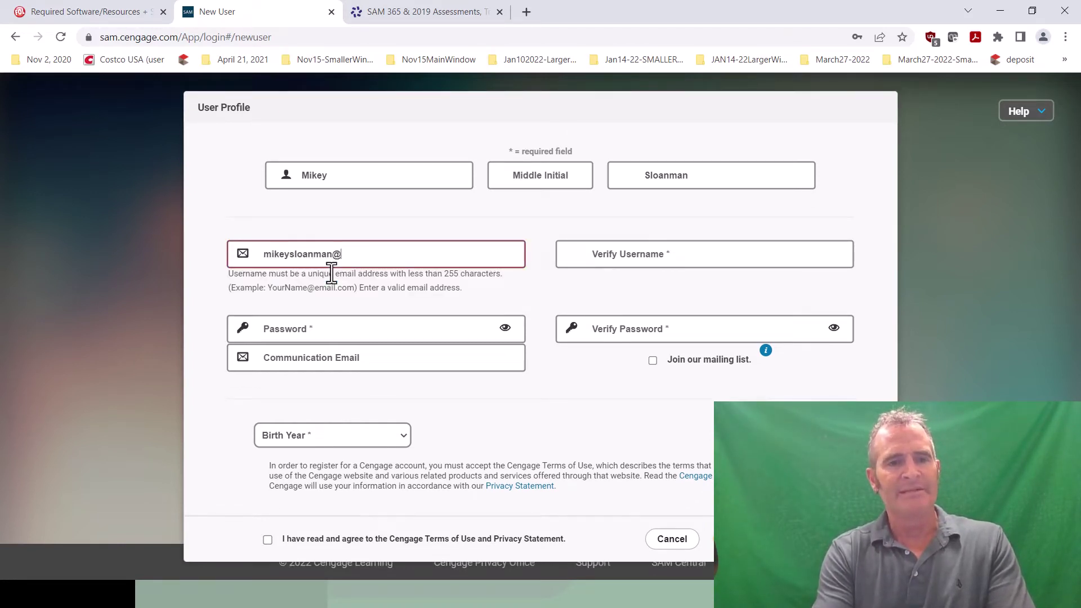
{"action": "key", "text": "Tab"}
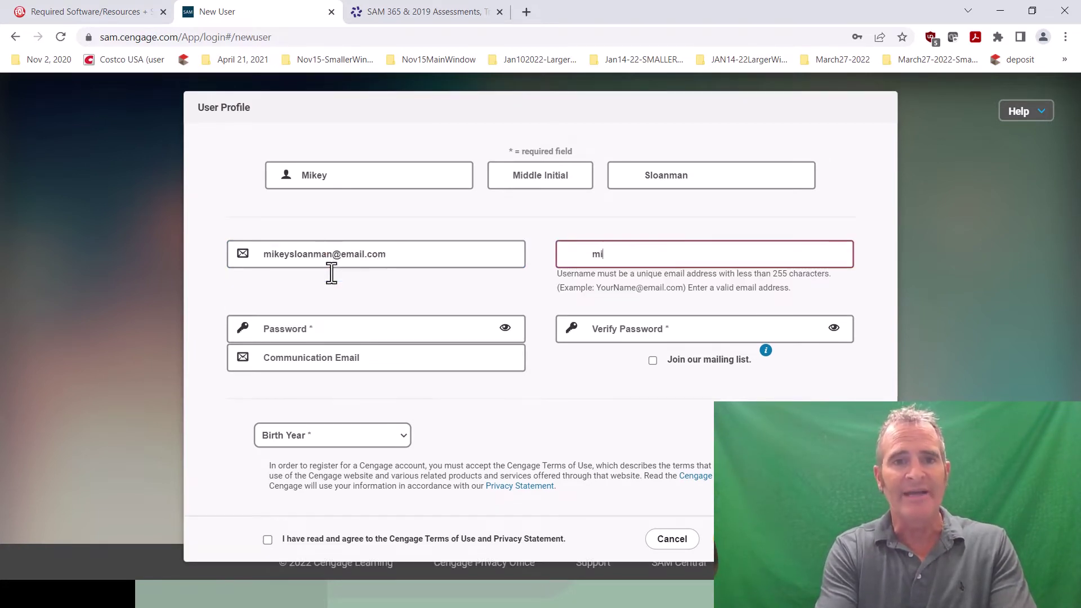
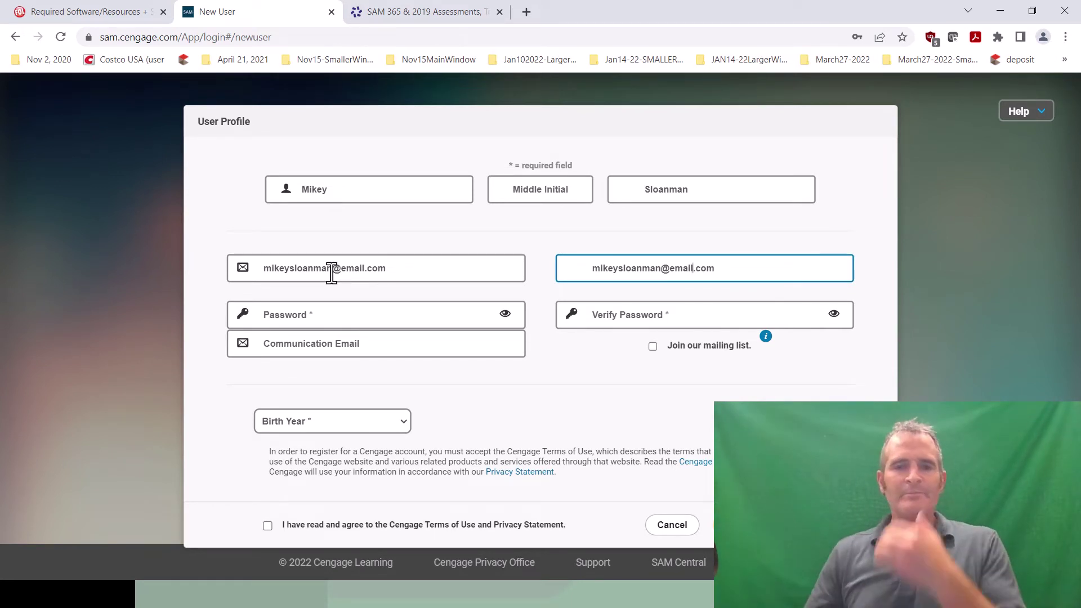
{"action": "left_click", "coordinate": [328, 314]}
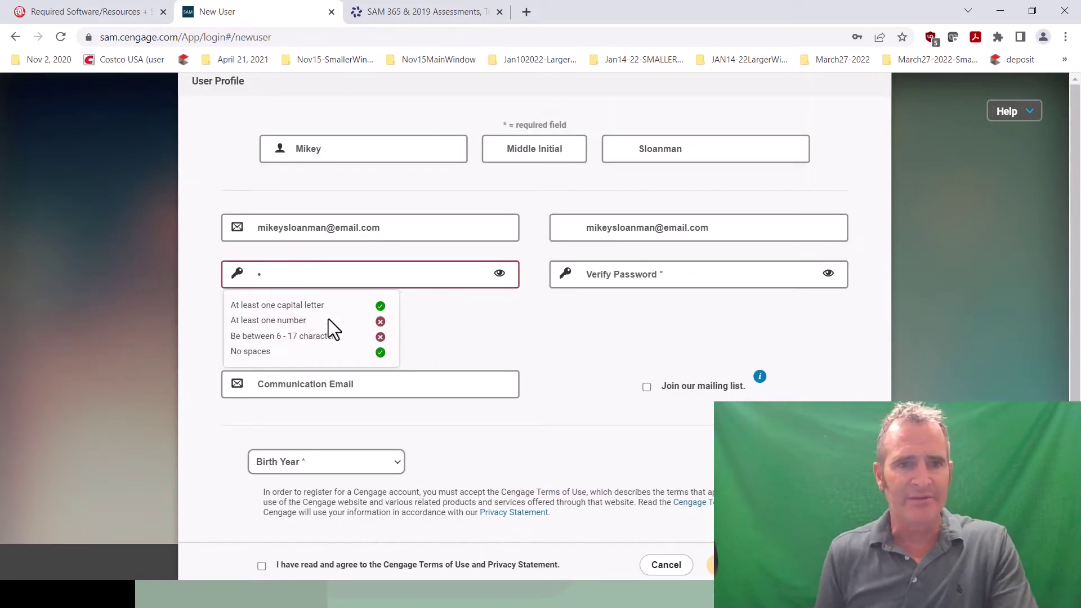
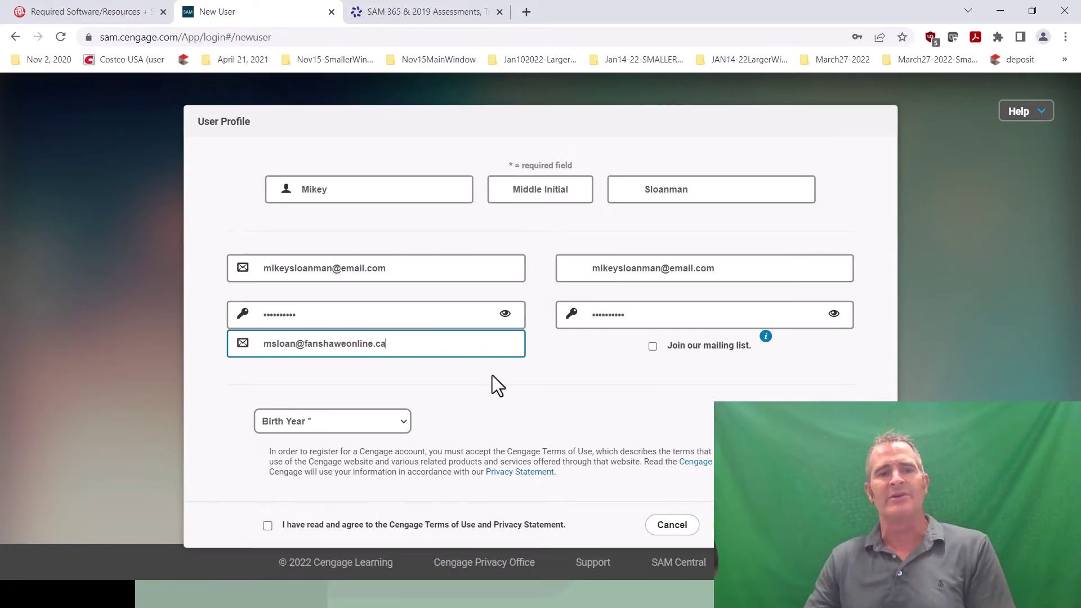
{"action": "left_click", "coordinate": [330, 269]}
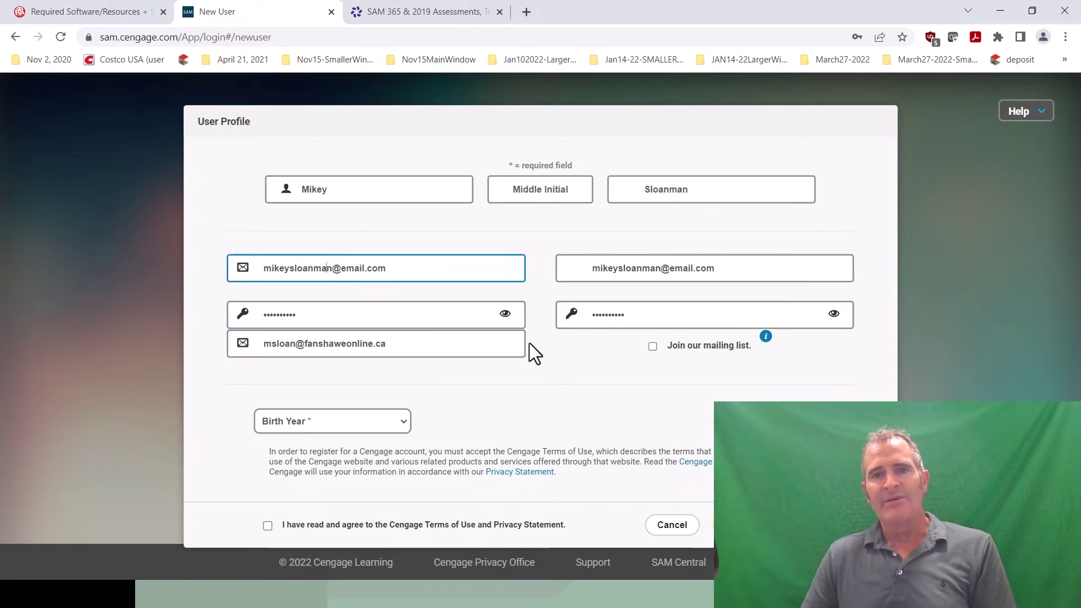
{"action": "left_click", "coordinate": [372, 425]}
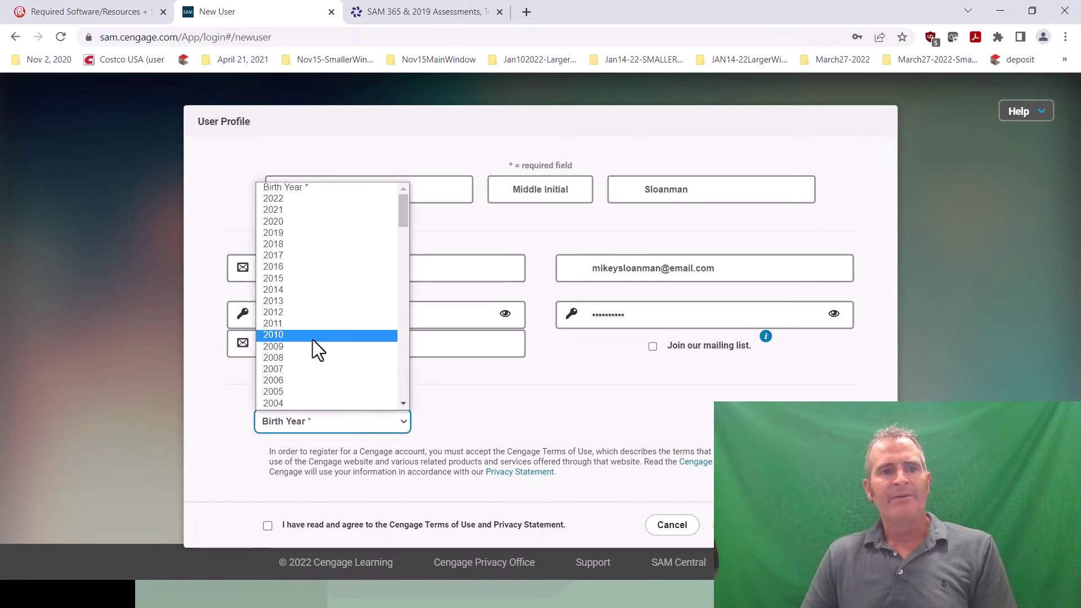
{"action": "scroll", "coordinate": [313, 341], "scroll_direction": "down", "scroll_amount": 10}
{"action": "scroll", "coordinate": [287, 292], "scroll_direction": "up", "scroll_amount": 5}
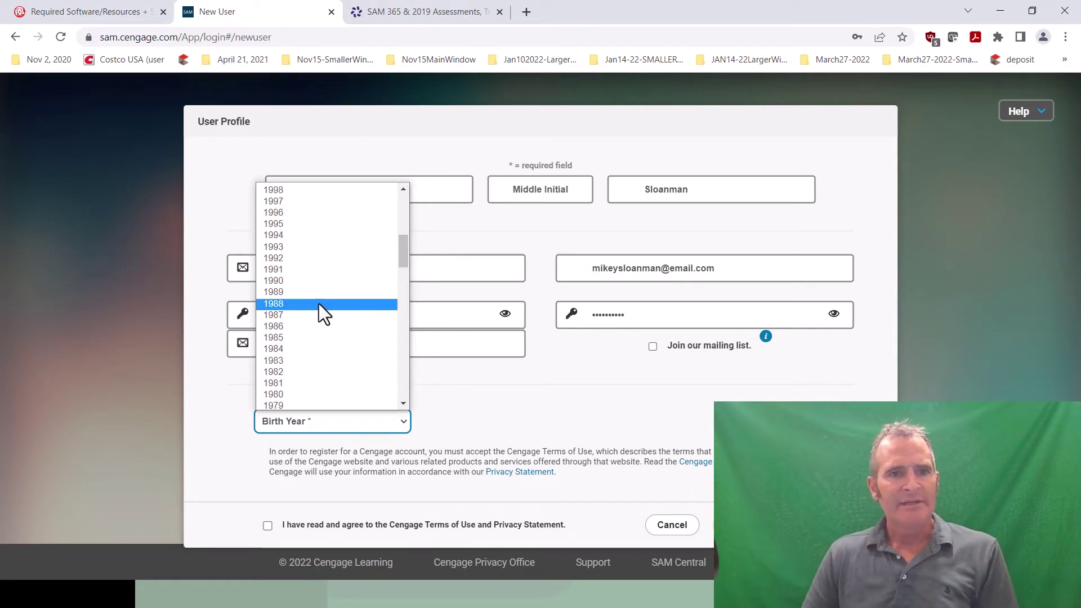
{"action": "scroll", "coordinate": [305, 310], "scroll_direction": "up", "scroll_amount": 1}
{"action": "scroll", "coordinate": [306, 306], "scroll_direction": "up", "scroll_amount": 1}
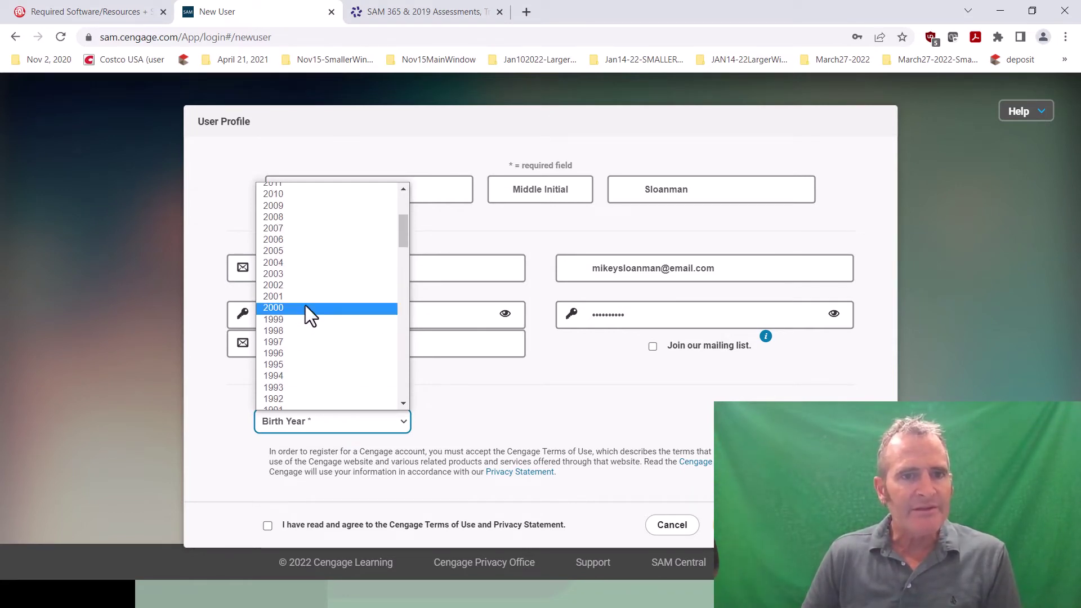
{"action": "scroll", "coordinate": [304, 315], "scroll_direction": "down", "scroll_amount": 4}
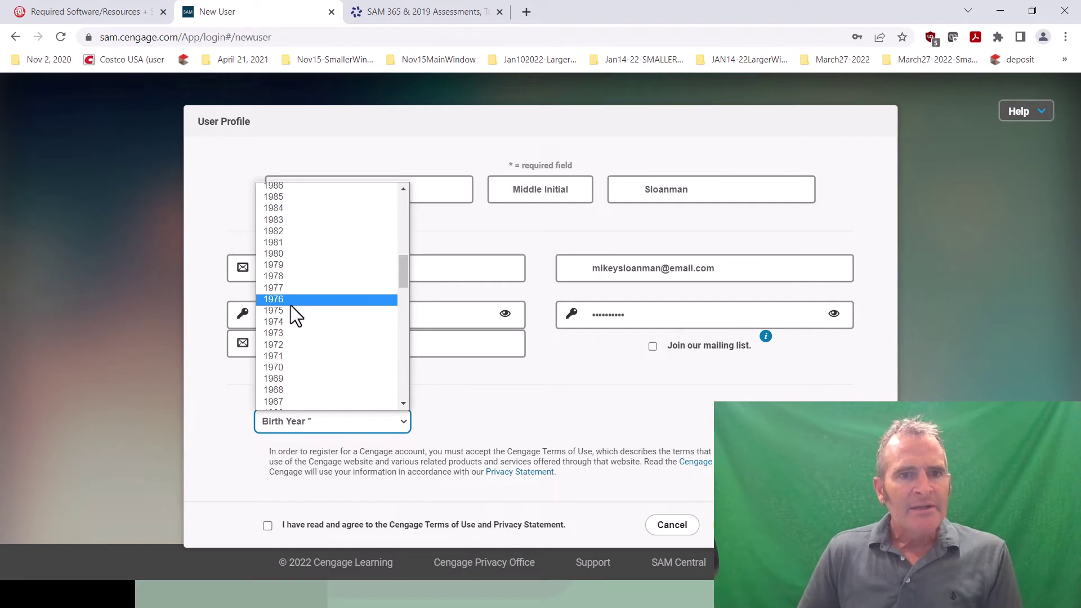
{"action": "left_click", "coordinate": [290, 300]}
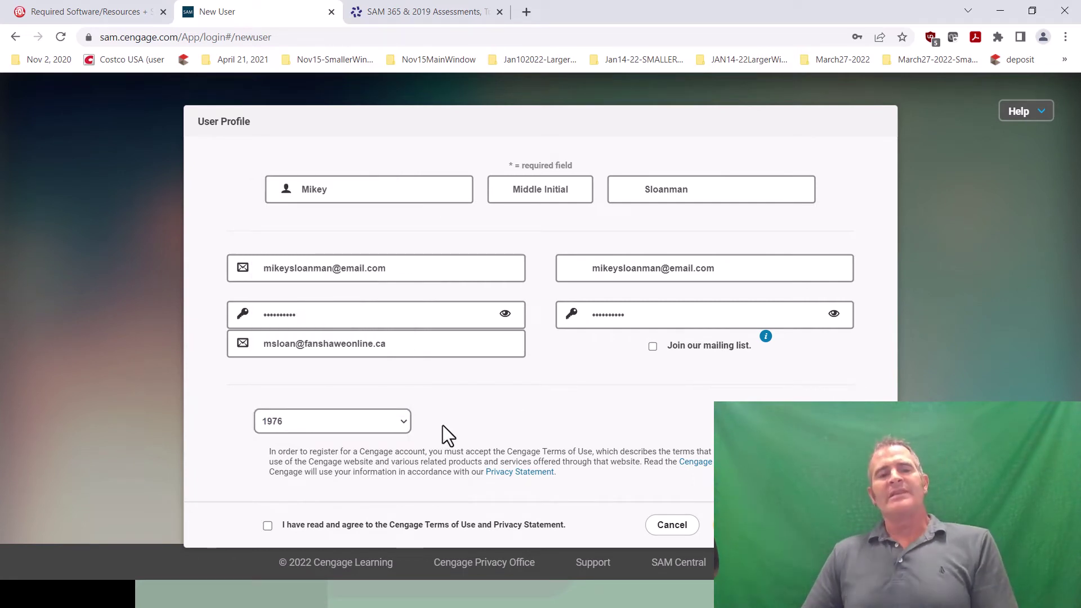
{"action": "left_click", "coordinate": [267, 526]}
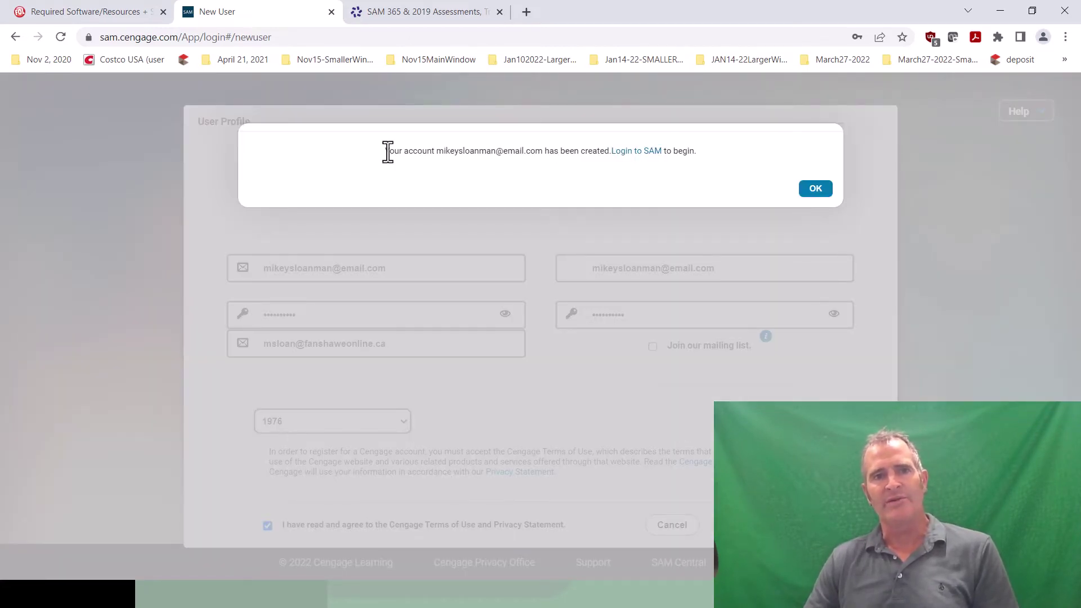
- Read the account-created message and dismiss it with OK to reach the SAM login page
{"action": "left_click_drag", "start_coordinate": [384, 151], "coordinate": [731, 162]}
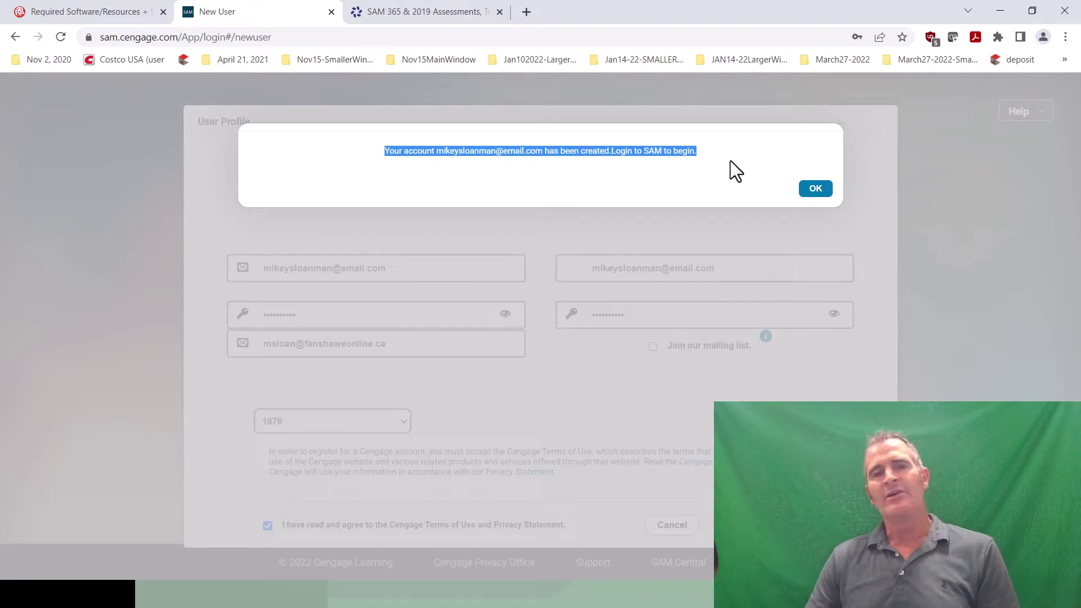
{"action": "left_click", "coordinate": [729, 183]}
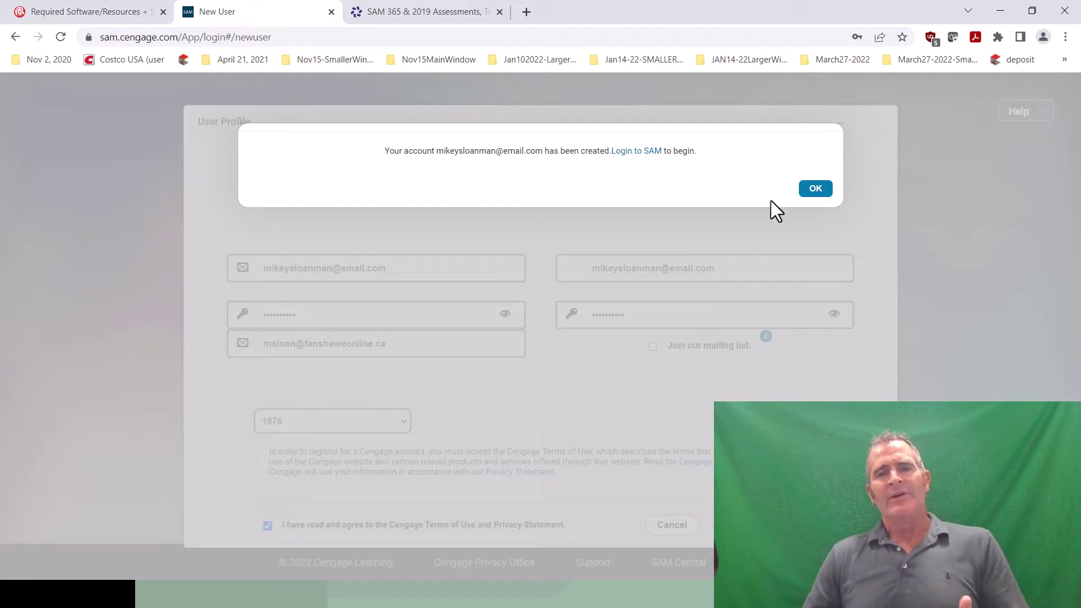
{"action": "left_click", "coordinate": [810, 191]}
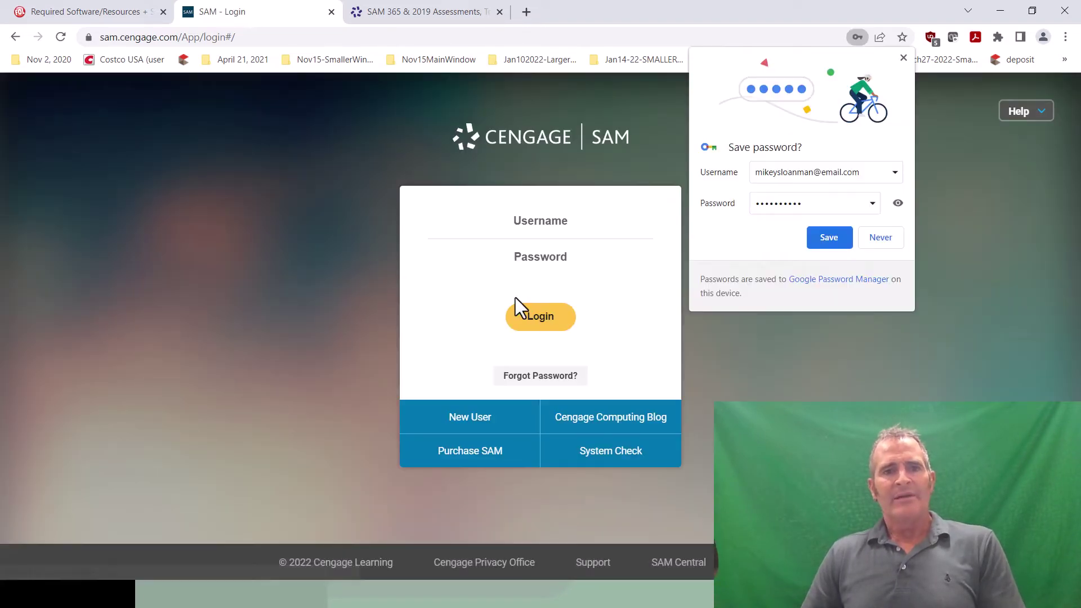
- Replace the autofilled username with the new account e-mail, enter the password and log in
{"action": "left_click_drag", "start_coordinate": [620, 224], "coordinate": [365, 206]}
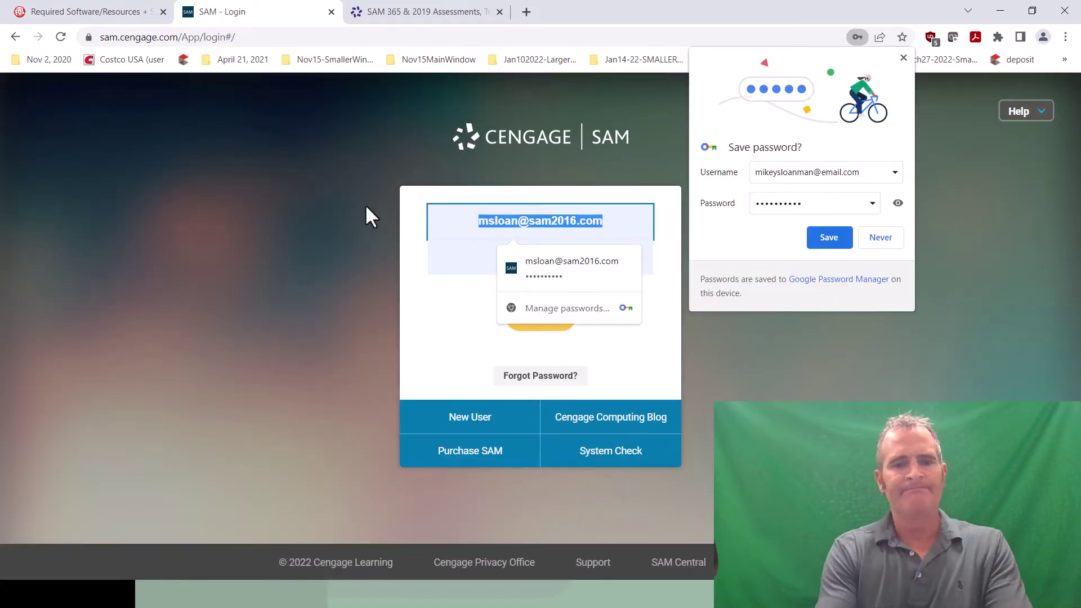
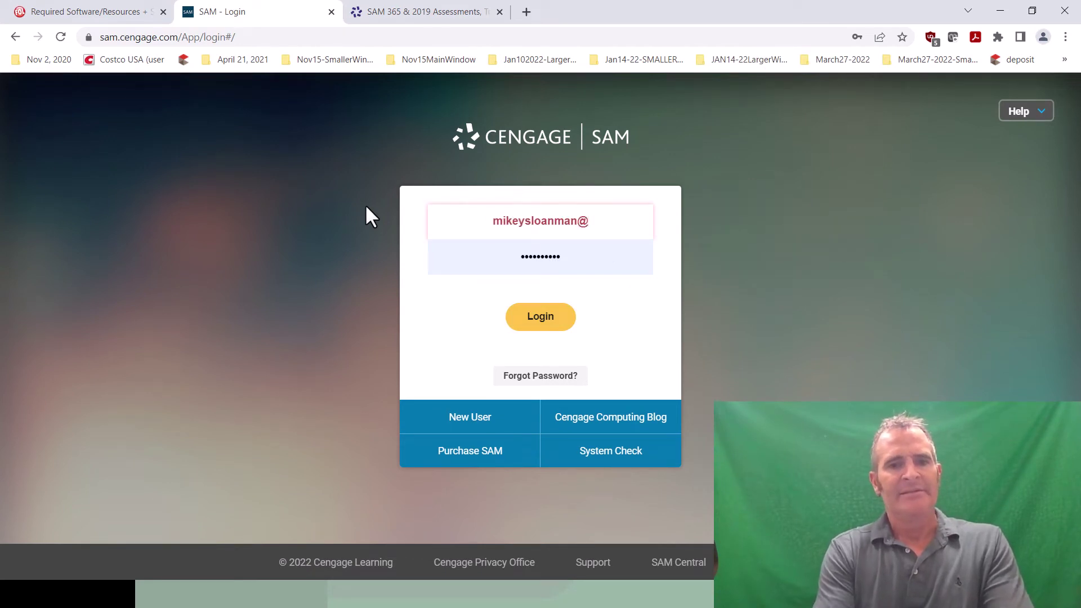
{"action": "key", "text": "Tab"}
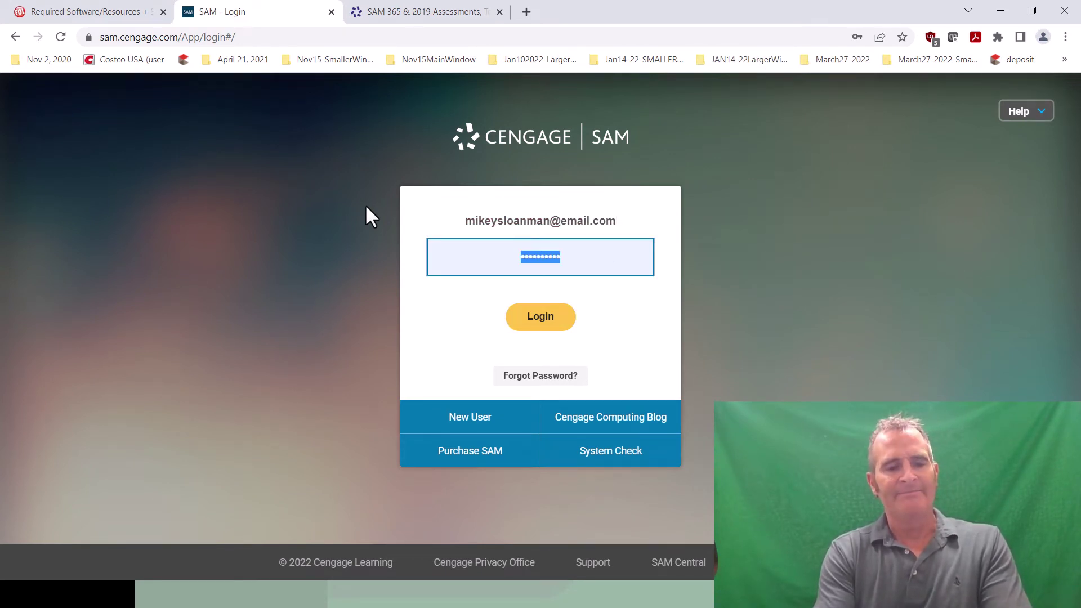
{"action": "type", "text": "********"}
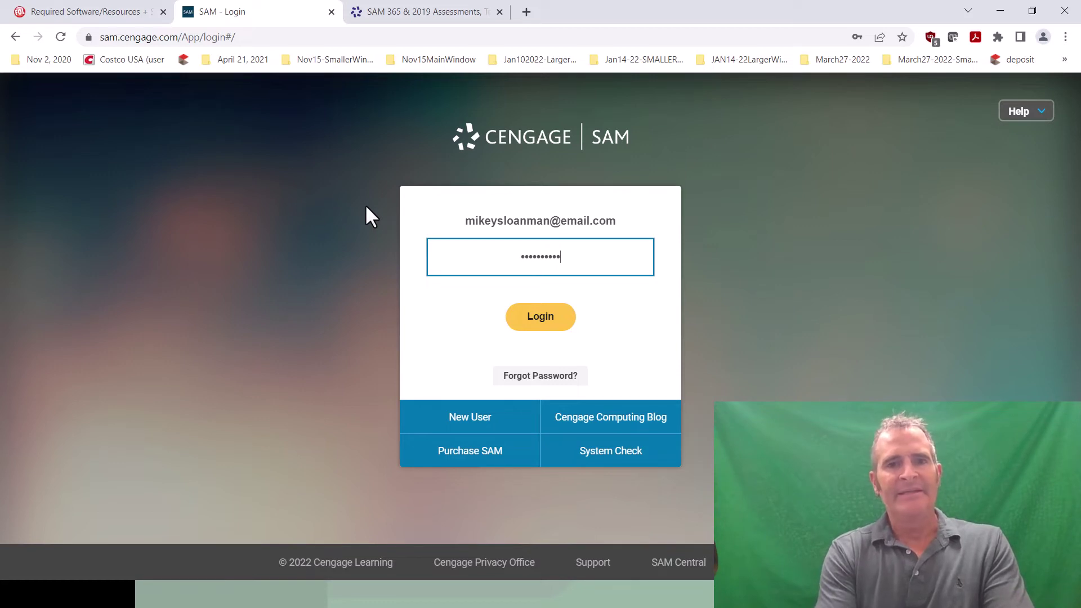
{"action": "key", "text": "Return"}
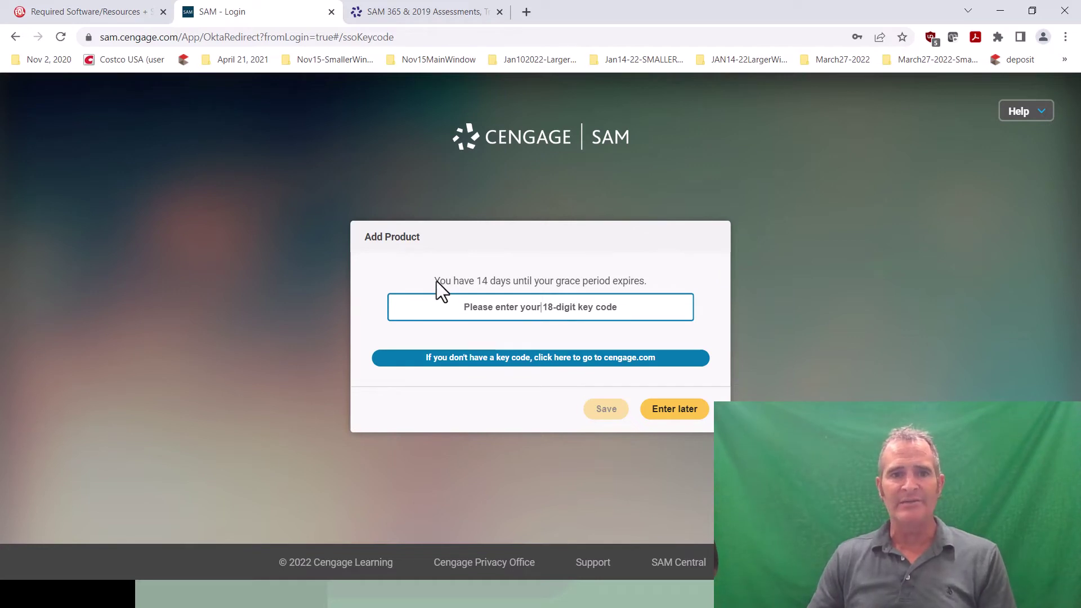
- Read the grace-period notice and choose Enter later to defer the 18-digit key code
{"action": "left_click_drag", "start_coordinate": [437, 282], "coordinate": [640, 285]}
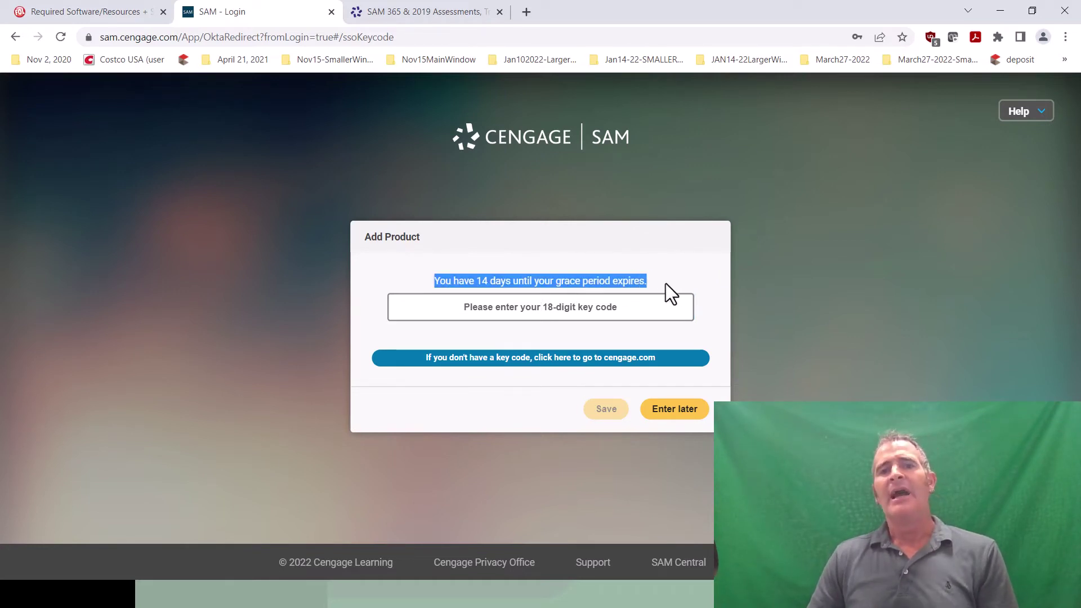
{"action": "left_click", "coordinate": [634, 279]}
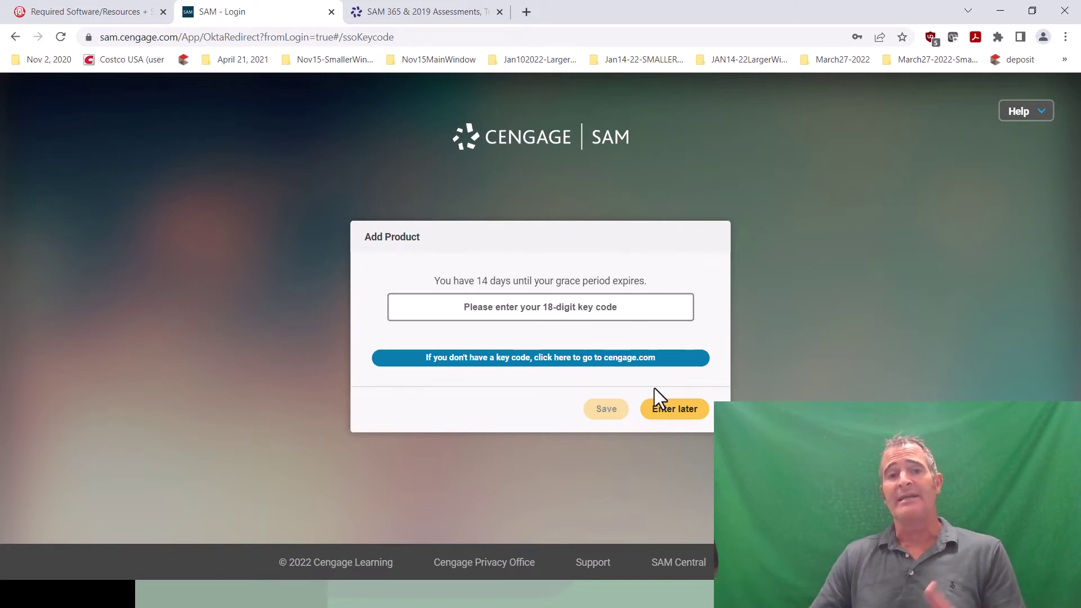
{"action": "left_click", "coordinate": [663, 411]}
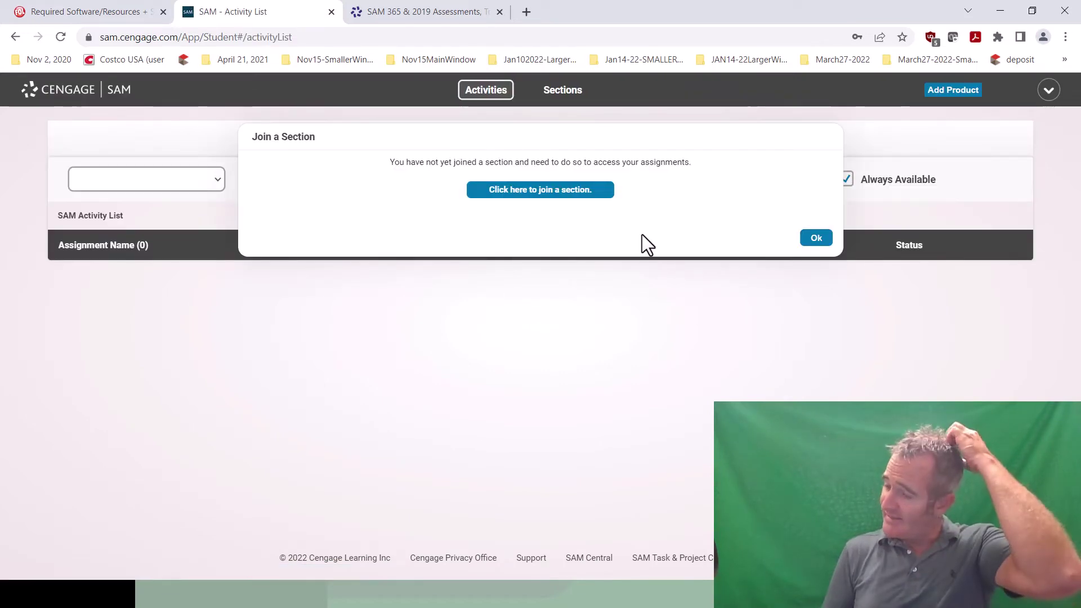
- Open the Join a Section page and browse the Instructor (All) list
{"action": "key", "text": "Tab"}
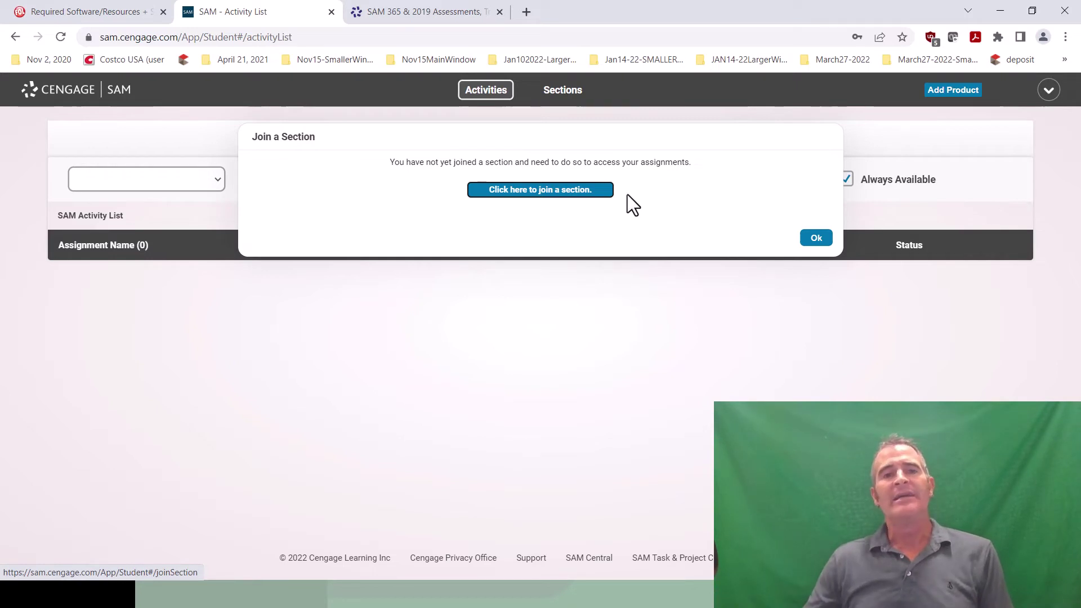
{"action": "left_click", "coordinate": [555, 194]}
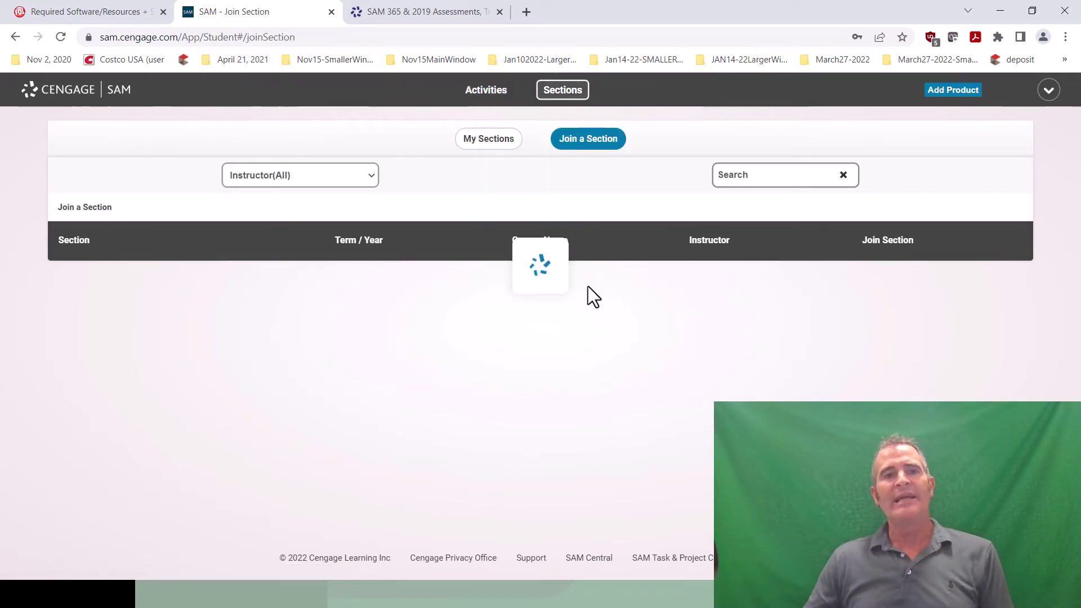
{"action": "left_click", "coordinate": [300, 175]}
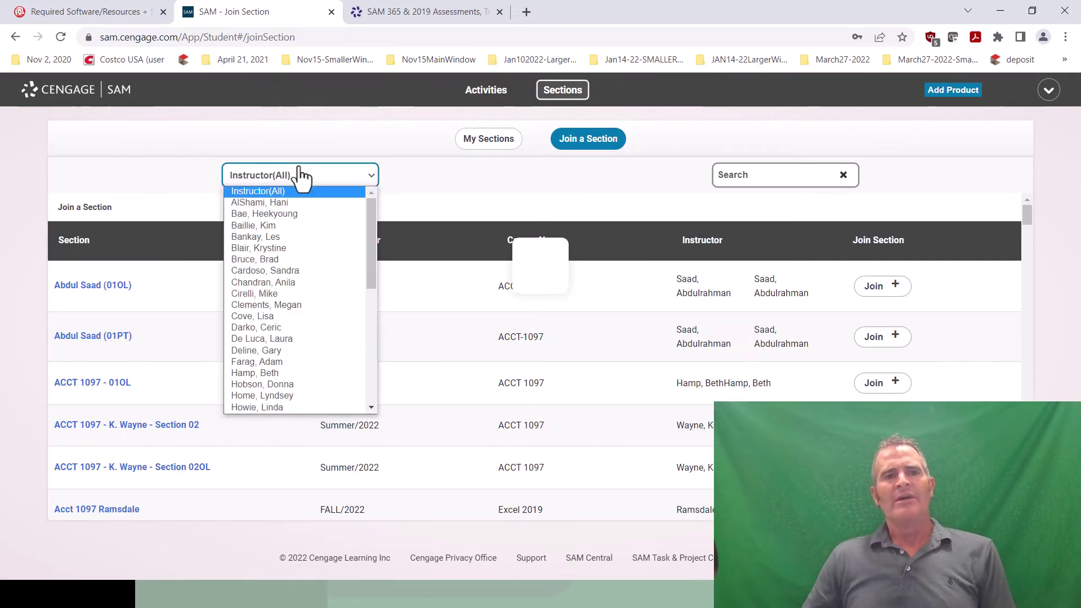
{"action": "scroll", "coordinate": [275, 342], "scroll_direction": "down", "scroll_amount": 5}
{"action": "scroll", "coordinate": [275, 342], "scroll_direction": "down", "scroll_amount": 2}
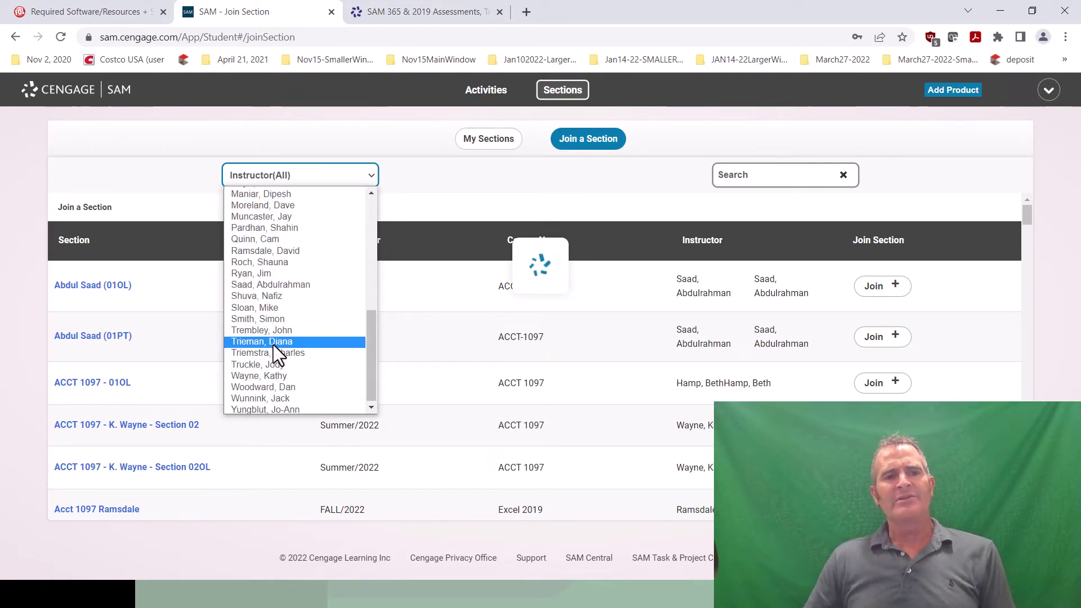
{"action": "scroll", "coordinate": [273, 344], "scroll_direction": "up", "scroll_amount": 7}
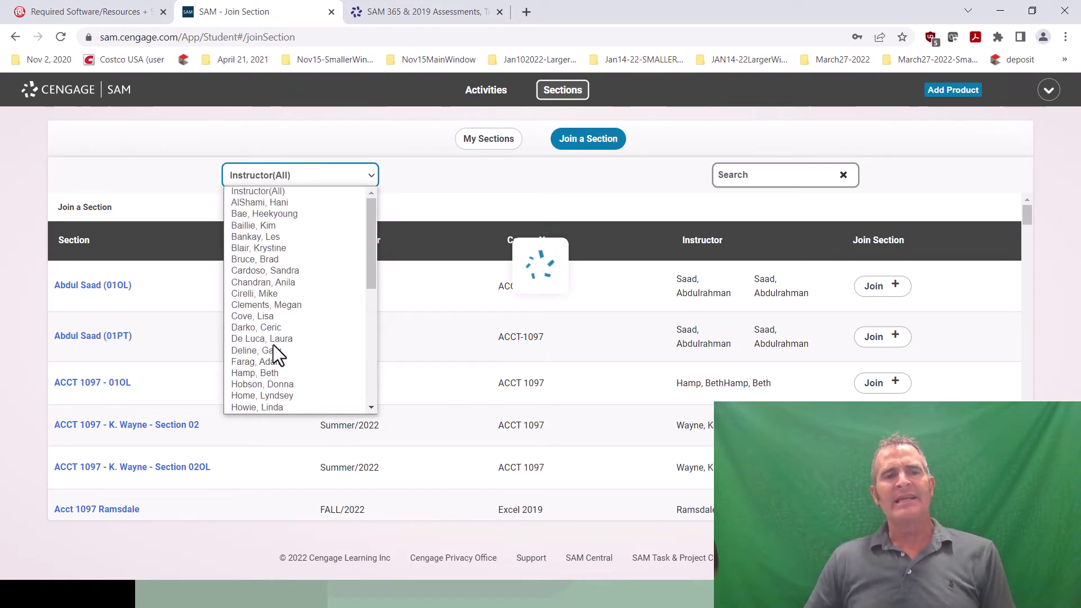
- Switch back to the Required Software/Resources course page
{"action": "left_click", "coordinate": [62, 11]}
{"action": "left_click", "coordinate": [66, 6]}
{"action": "scroll", "coordinate": [272, 151], "scroll_direction": "up", "scroll_amount": 10}
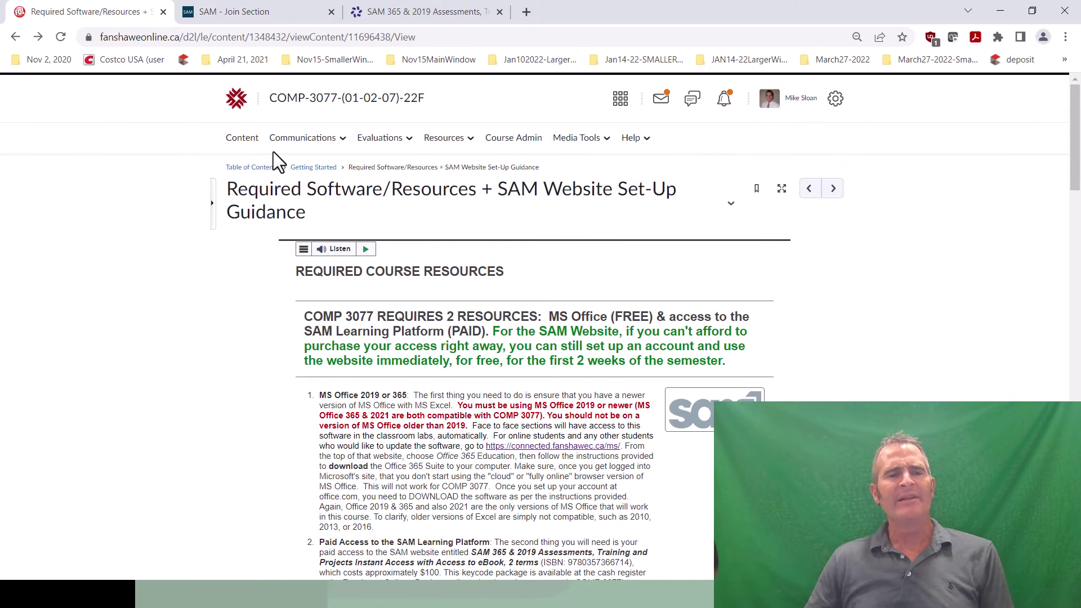
- Find the 'TBA By Your Professor' SAM section note on the course homepage, then return to Join a Section
{"action": "left_click", "coordinate": [278, 97]}
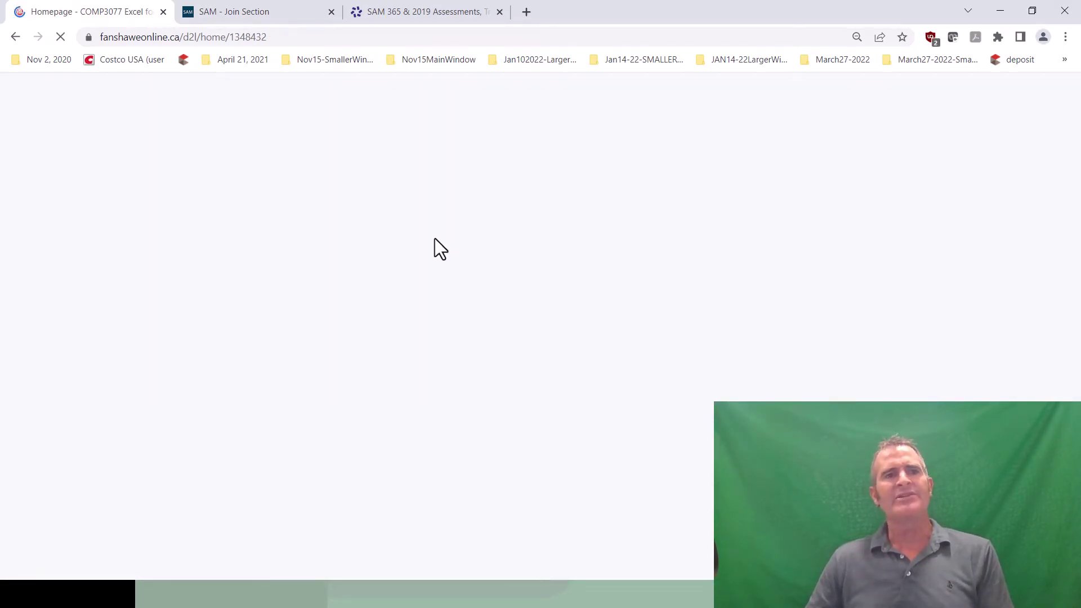
{"action": "scroll", "coordinate": [439, 248], "scroll_direction": "down", "scroll_amount": 15}
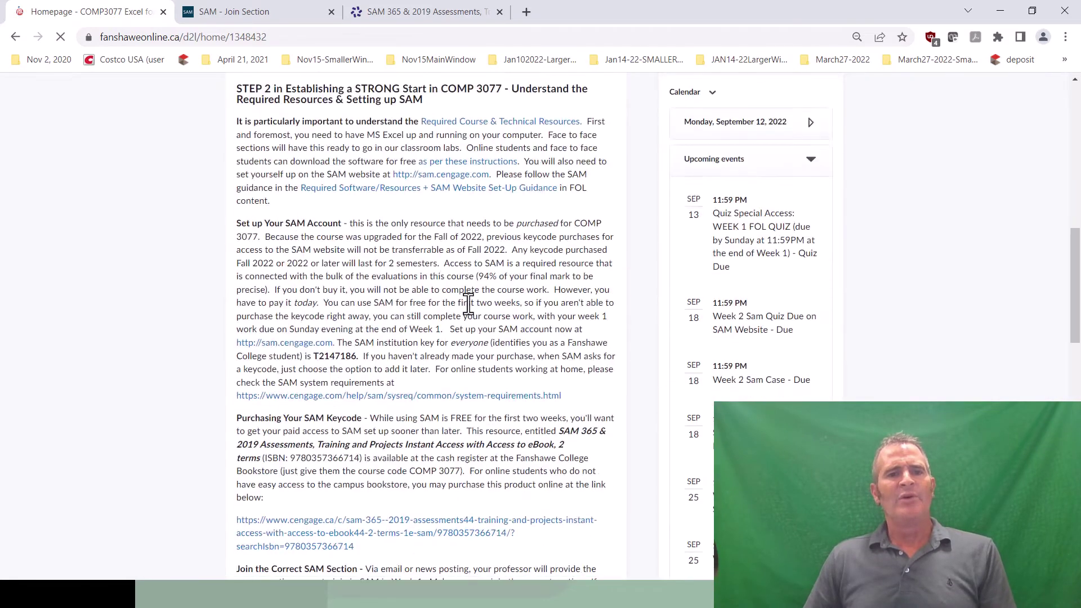
{"action": "left_click_drag", "start_coordinate": [491, 186], "coordinate": [364, 187]}
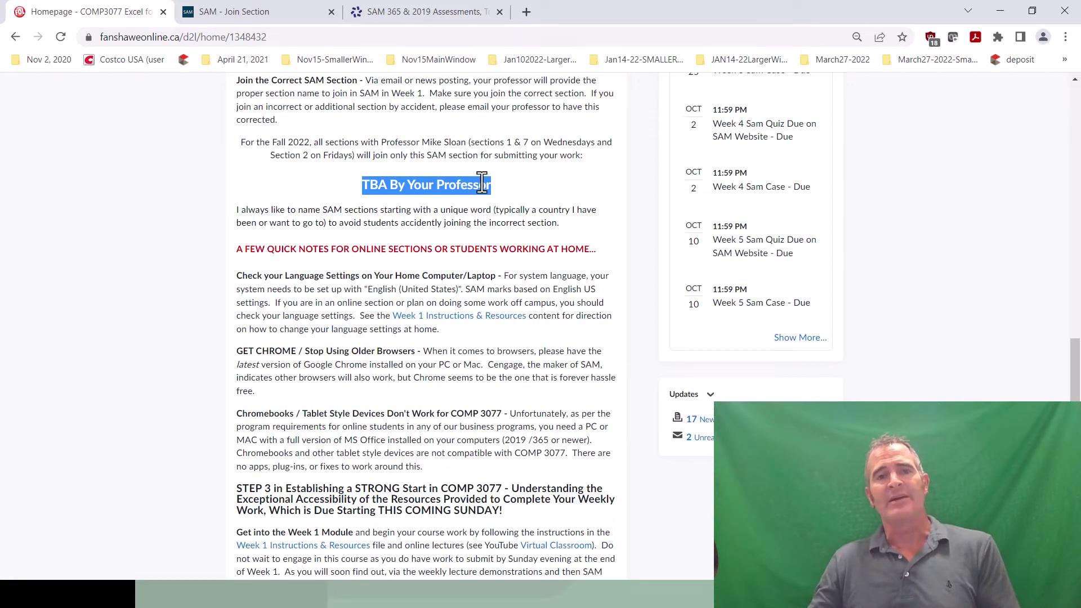
{"action": "left_click_drag", "start_coordinate": [491, 185], "coordinate": [364, 191]}
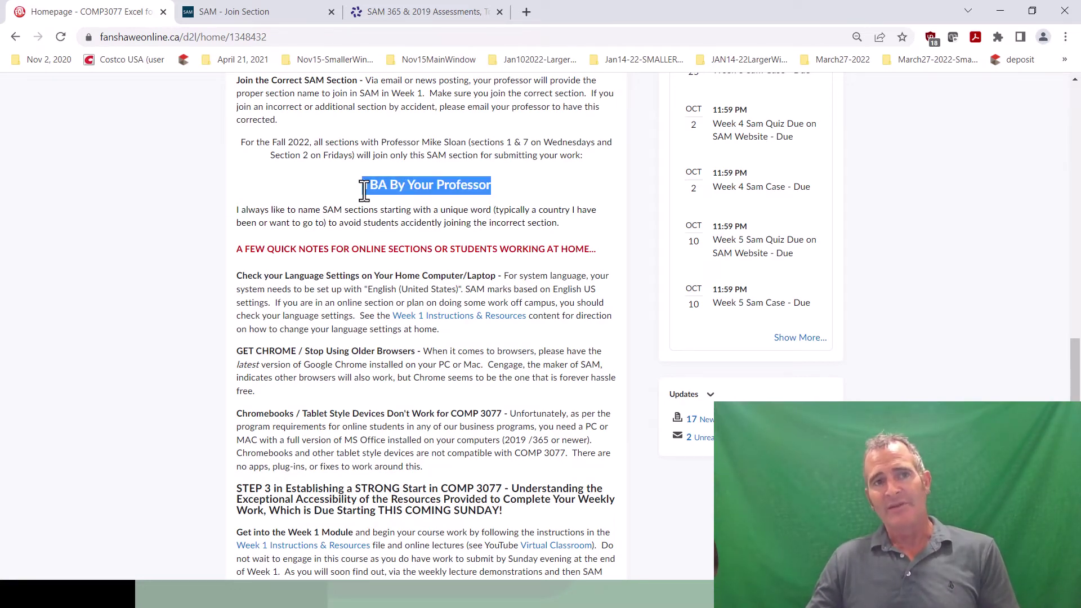
{"action": "left_click", "coordinate": [212, 11]}
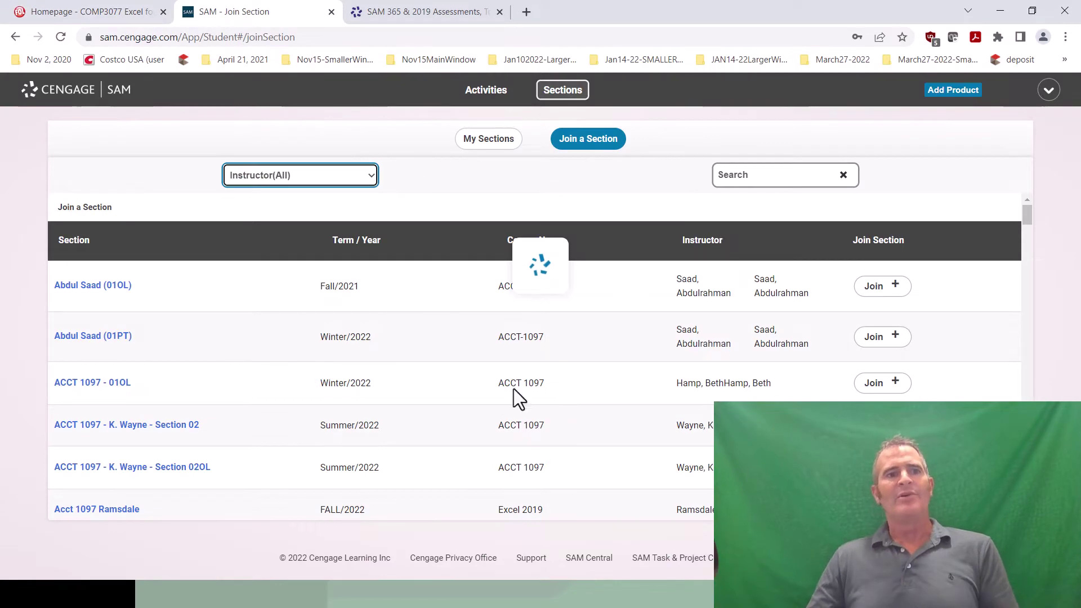
- Search sections for 'nam', join the NAMIBIA COMP 3077 Fall 2022 section and acknowledge the confirmation
{"action": "scroll", "coordinate": [493, 393], "scroll_direction": "down", "scroll_amount": 15}
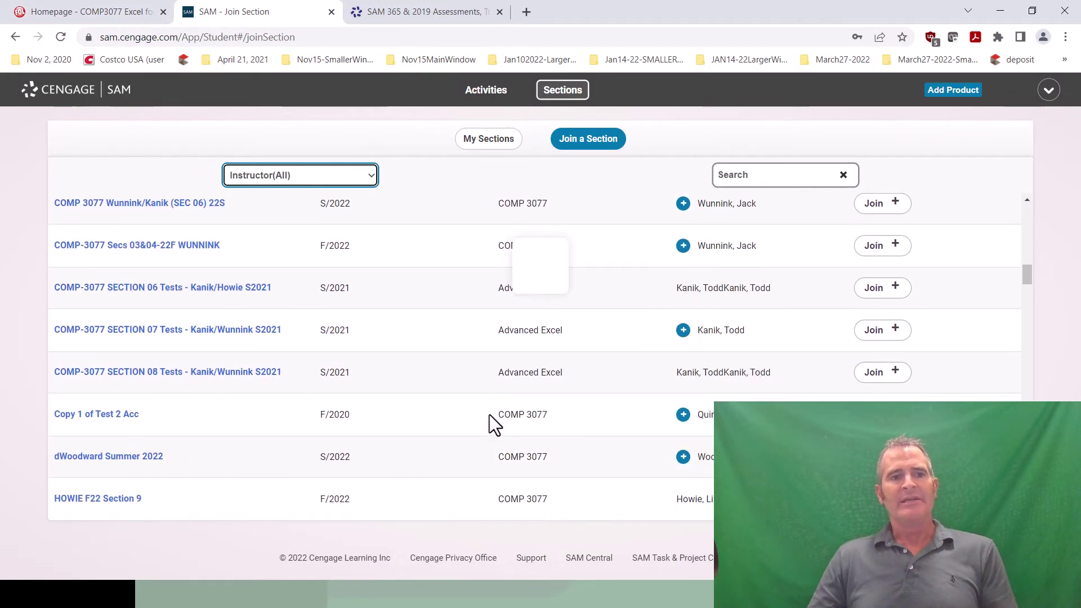
{"action": "scroll", "coordinate": [488, 414], "scroll_direction": "down", "scroll_amount": 12}
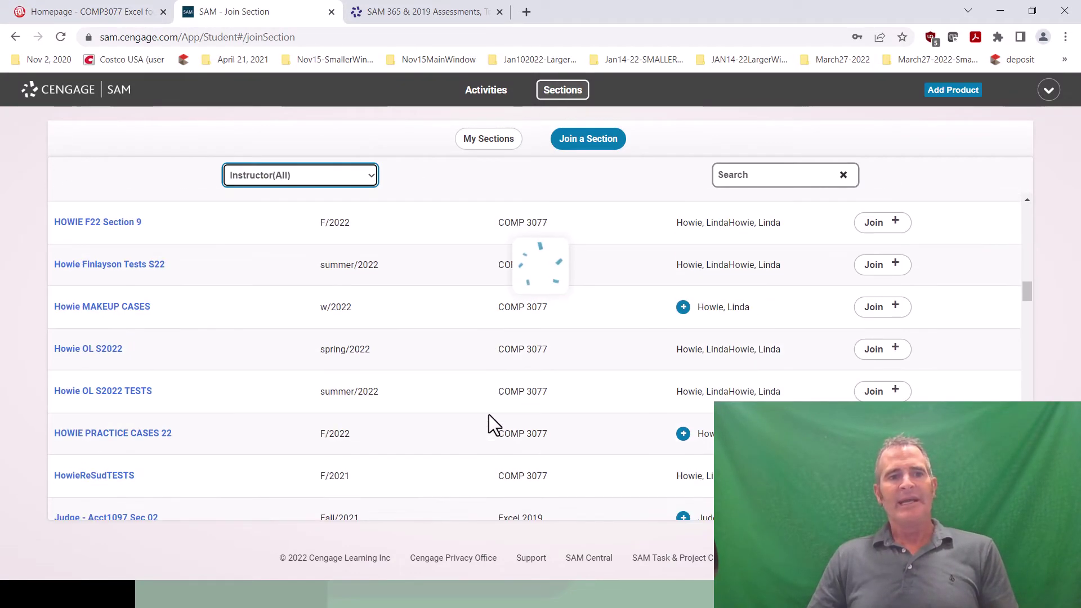
{"action": "left_click", "coordinate": [718, 173]}
{"action": "type", "text": "nam"}
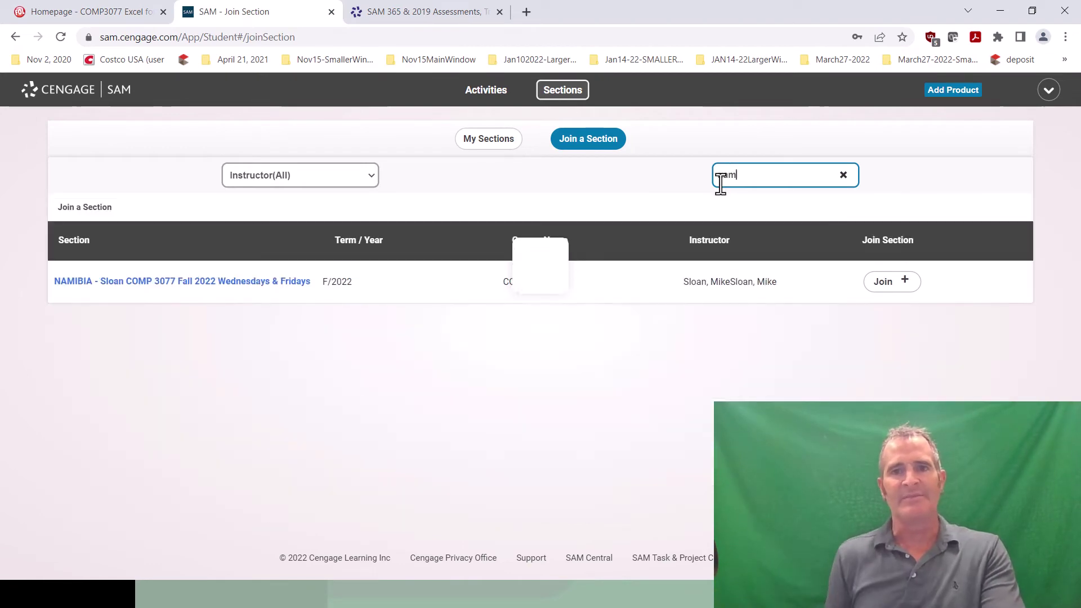
{"action": "left_click", "coordinate": [905, 295]}
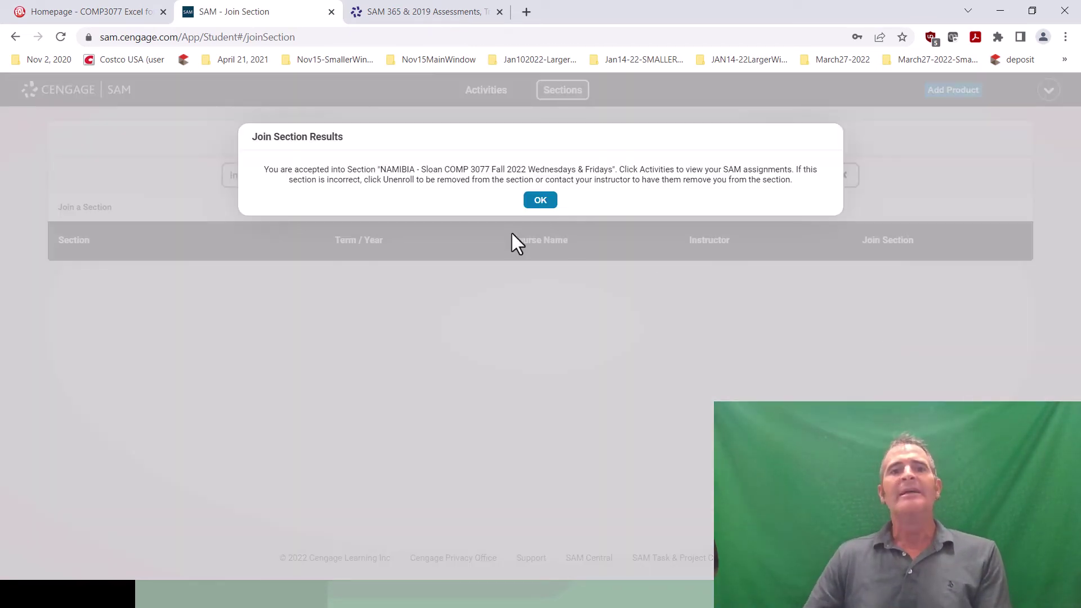
{"action": "left_click", "coordinate": [541, 201]}
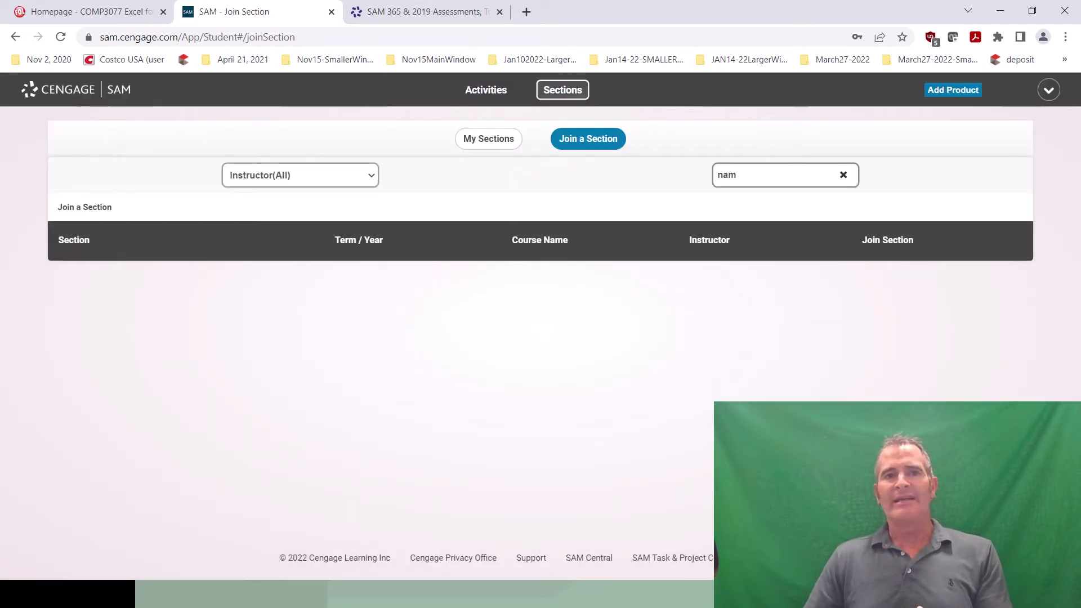
- Scroll through the NAMIBIA section's September 2022 Activity Calendar, then go back to the FanshaweOnline homepage
{"action": "left_click", "coordinate": [490, 102]}
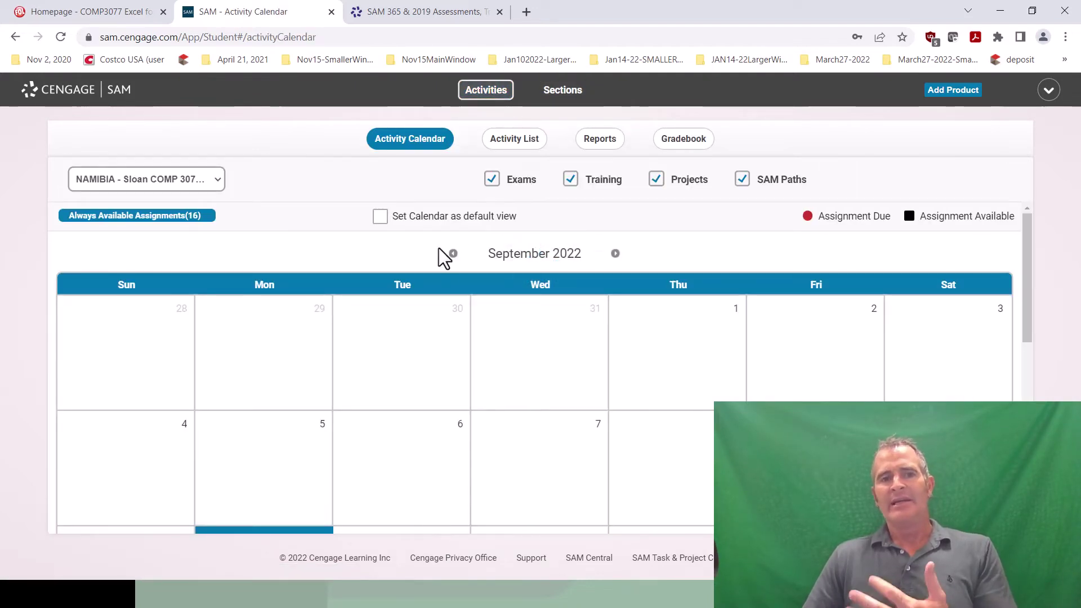
{"action": "scroll", "coordinate": [512, 403], "scroll_direction": "down", "scroll_amount": 7}
{"action": "scroll", "coordinate": [724, 398], "scroll_direction": "up", "scroll_amount": 7}
{"action": "scroll", "coordinate": [724, 379], "scroll_direction": "down", "scroll_amount": 7}
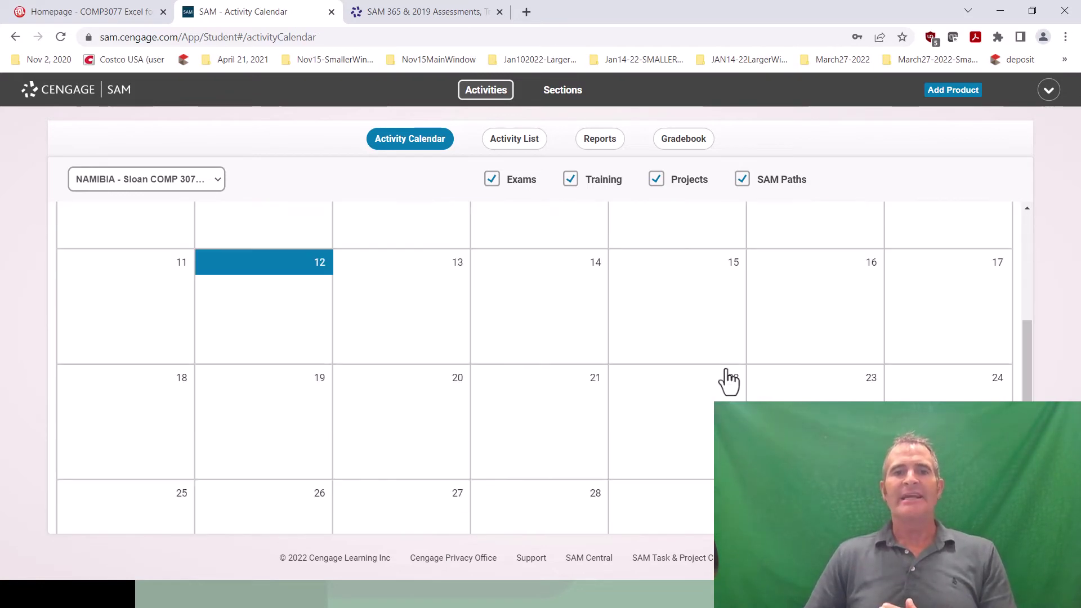
{"action": "scroll", "coordinate": [626, 254], "scroll_direction": "up", "scroll_amount": 7}
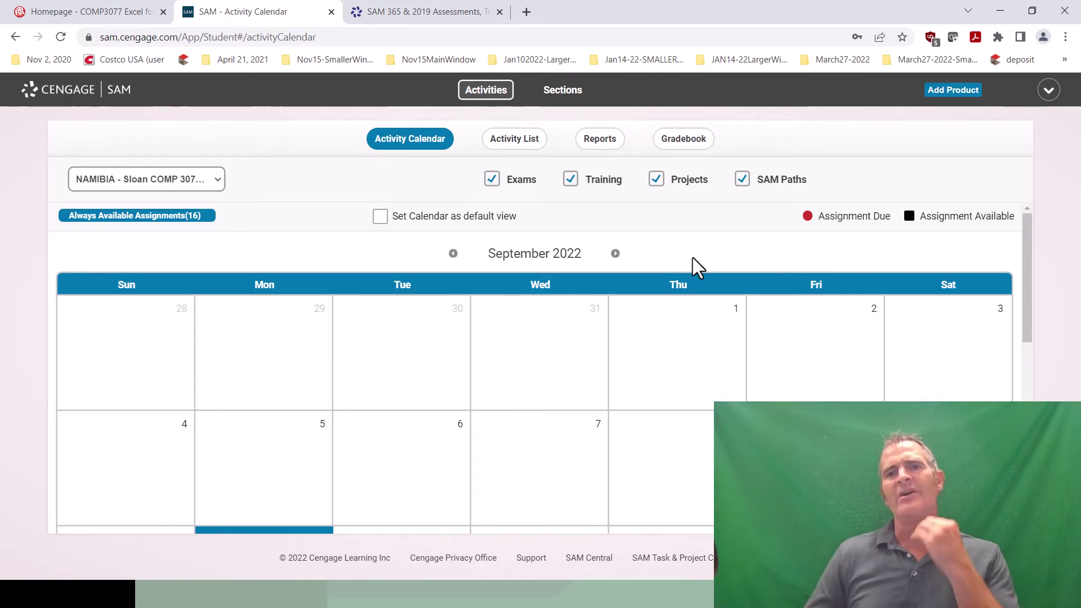
{"action": "left_click", "coordinate": [84, 12]}
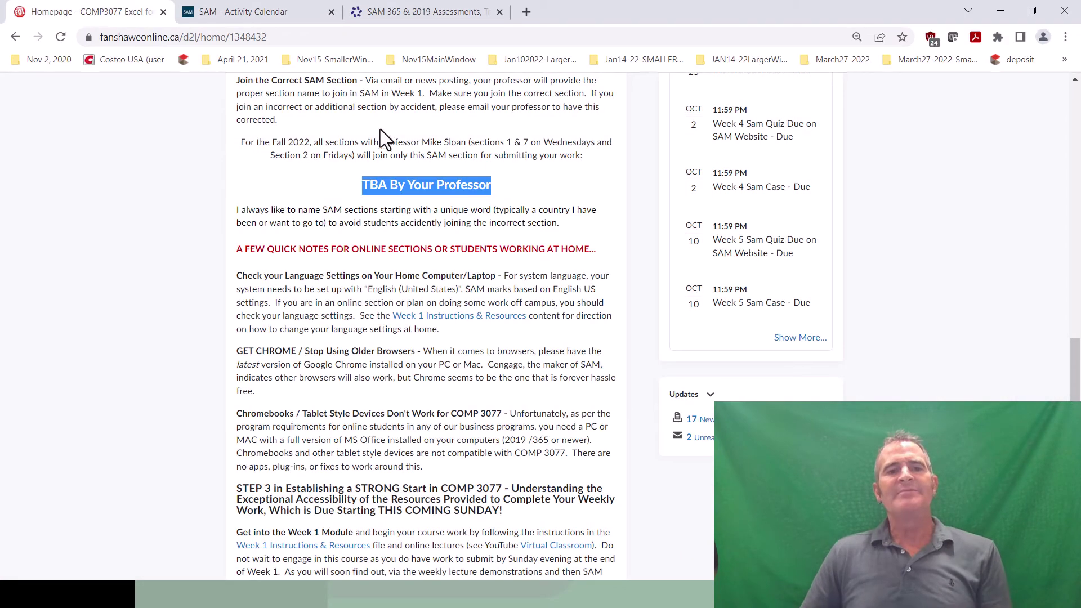
- Open the course Content and select the Week by Week Evaluation Quick List module
{"action": "scroll", "coordinate": [790, 314], "scroll_direction": "up", "scroll_amount": 10}
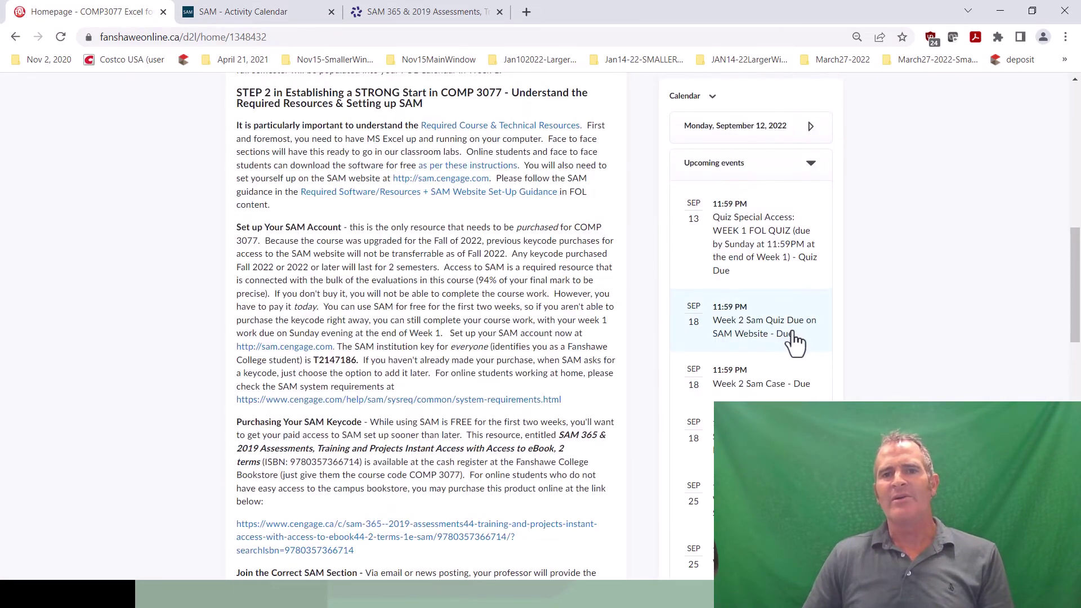
{"action": "scroll", "coordinate": [510, 253], "scroll_direction": "up", "scroll_amount": 10}
{"action": "left_click", "coordinate": [242, 138]}
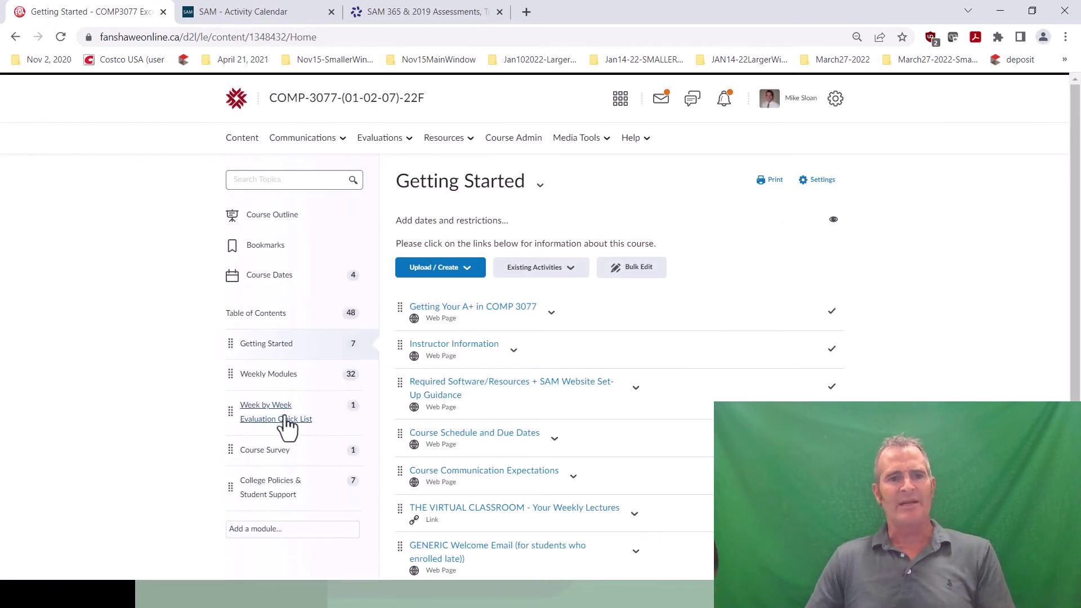
{"action": "left_click", "coordinate": [281, 416]}
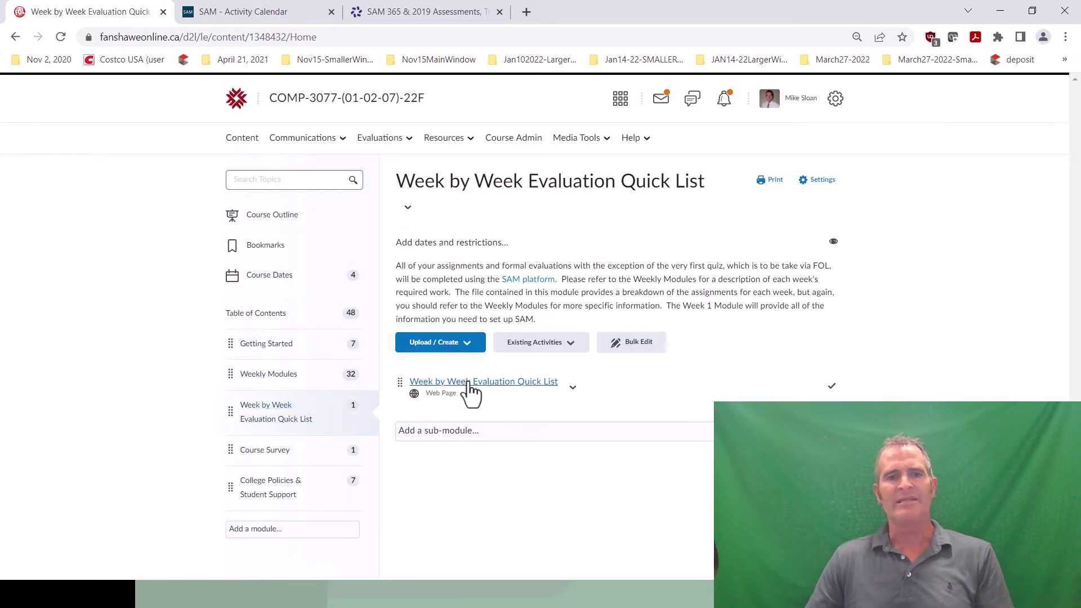
- Review the Week by Week Evaluation Quick List grade breakdown, then return to the SAM Activity Calendar
{"action": "left_click", "coordinate": [465, 383]}
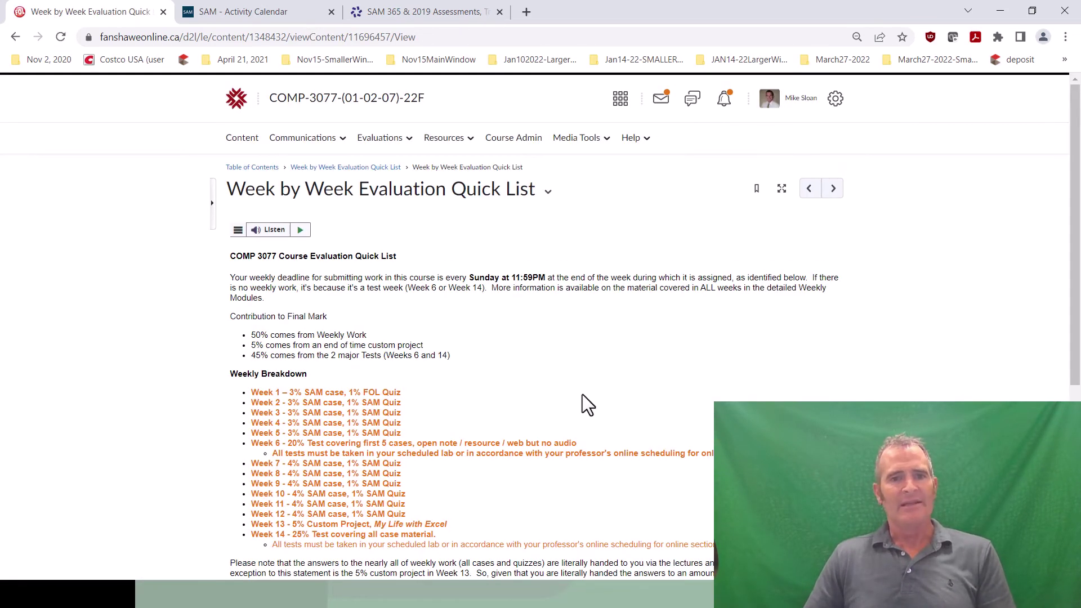
{"action": "scroll", "coordinate": [586, 388], "scroll_direction": "down", "scroll_amount": 1}
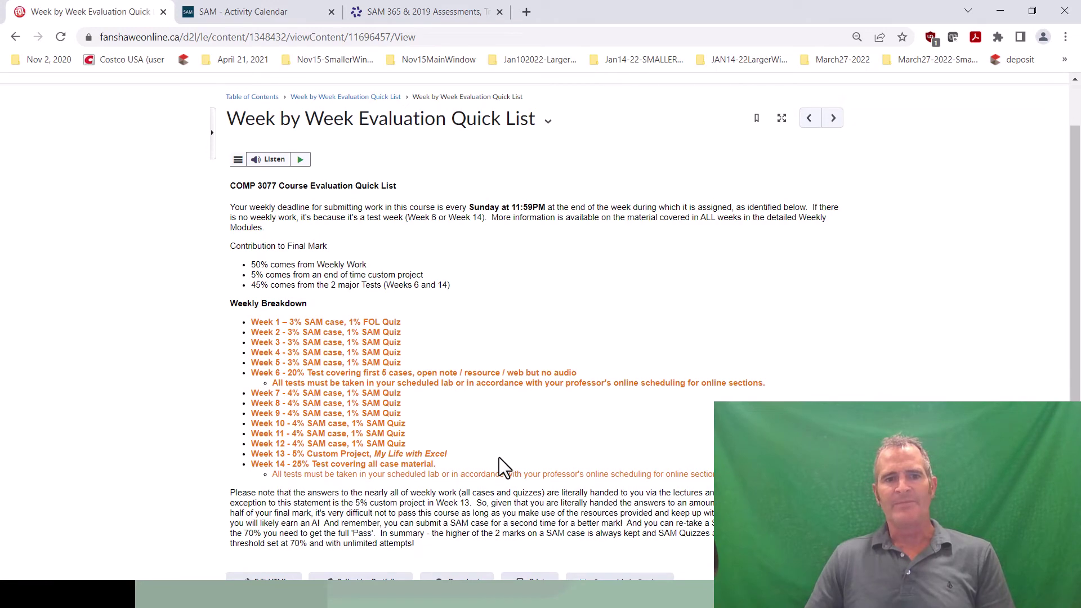
{"action": "left_click", "coordinate": [281, 11]}
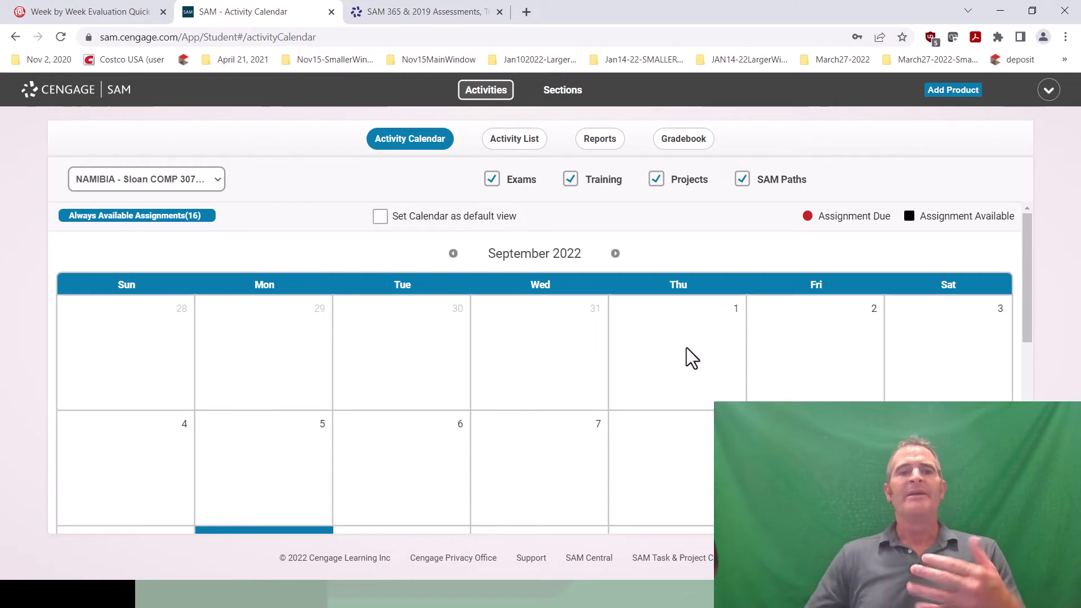
- Switch the activities to list view and scroll through the section's 16 assignments
{"action": "scroll", "coordinate": [569, 340], "scroll_direction": "down", "scroll_amount": 8}
{"action": "scroll", "coordinate": [572, 362], "scroll_direction": "up", "scroll_amount": 8}
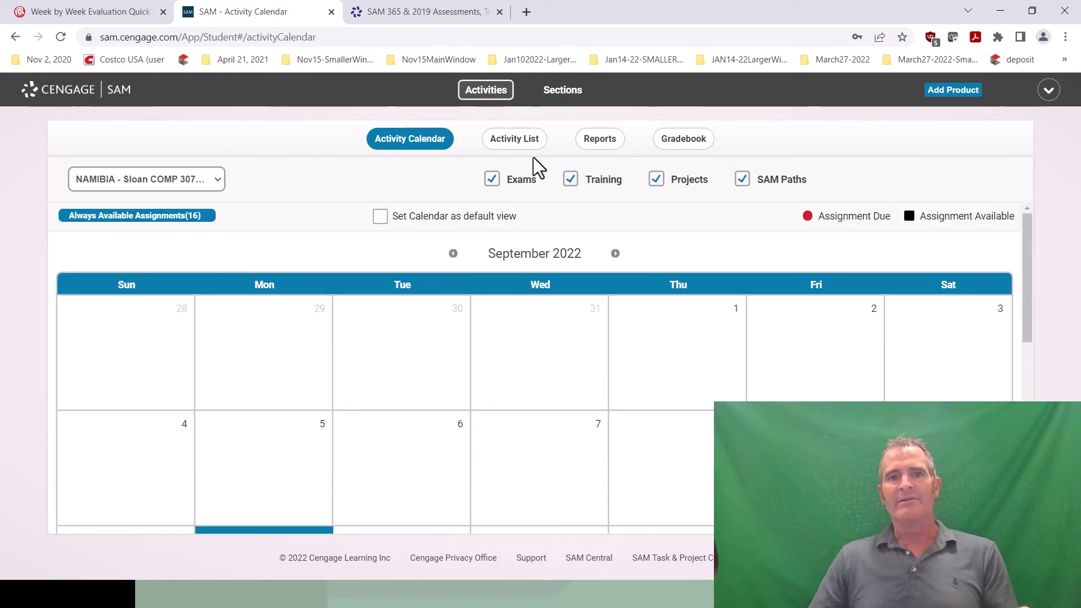
{"action": "left_click", "coordinate": [518, 140]}
{"action": "scroll", "coordinate": [566, 298], "scroll_direction": "down", "scroll_amount": 1}
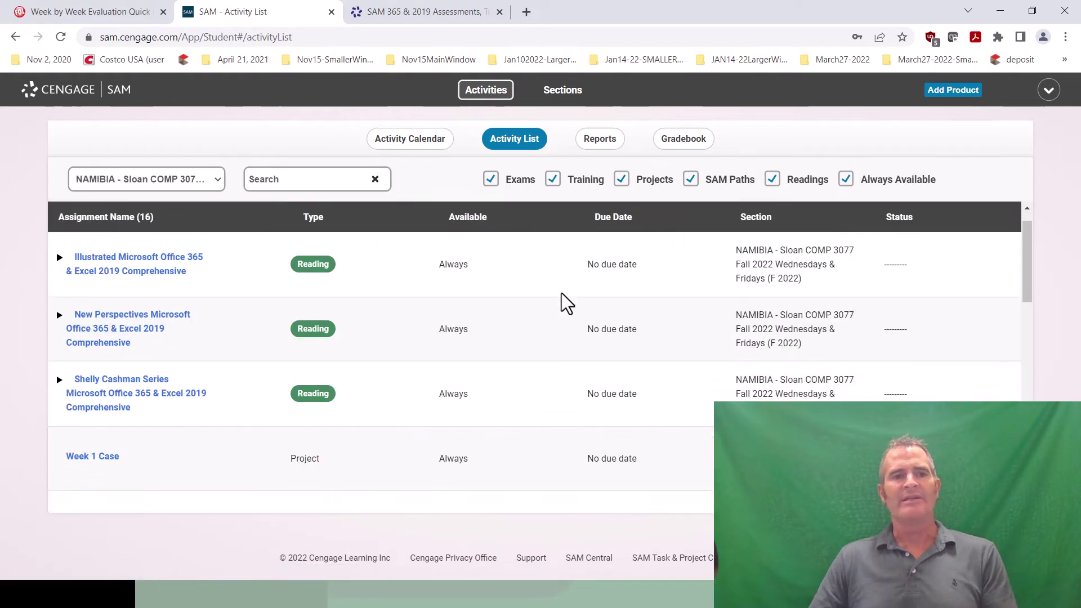
{"action": "scroll", "coordinate": [484, 337], "scroll_direction": "down", "scroll_amount": 5}
{"action": "scroll", "coordinate": [293, 360], "scroll_direction": "up", "scroll_amount": 1}
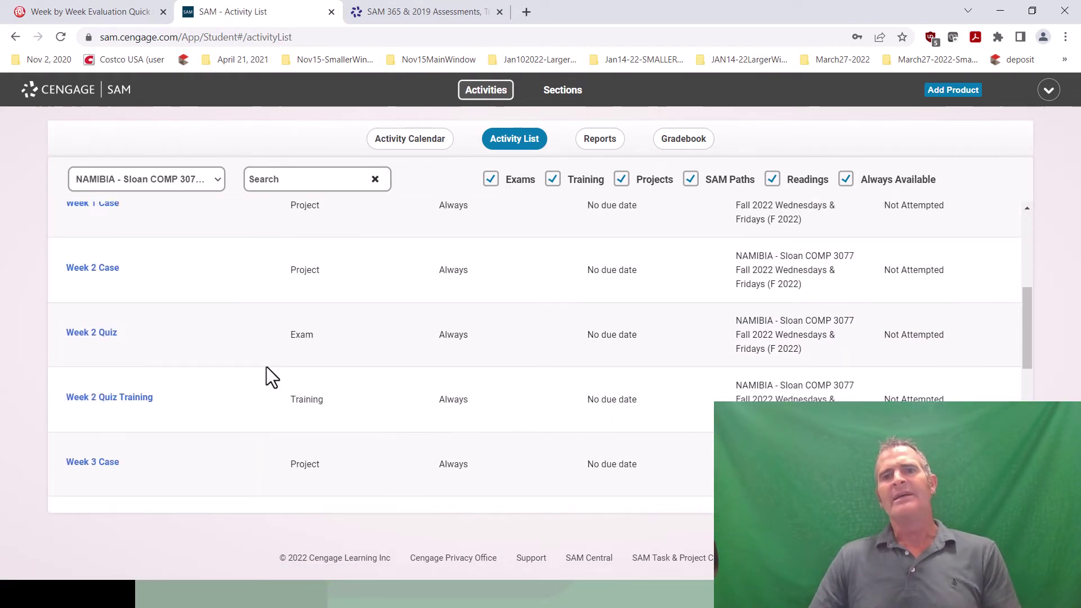
{"action": "scroll", "coordinate": [267, 368], "scroll_direction": "up", "scroll_amount": 1}
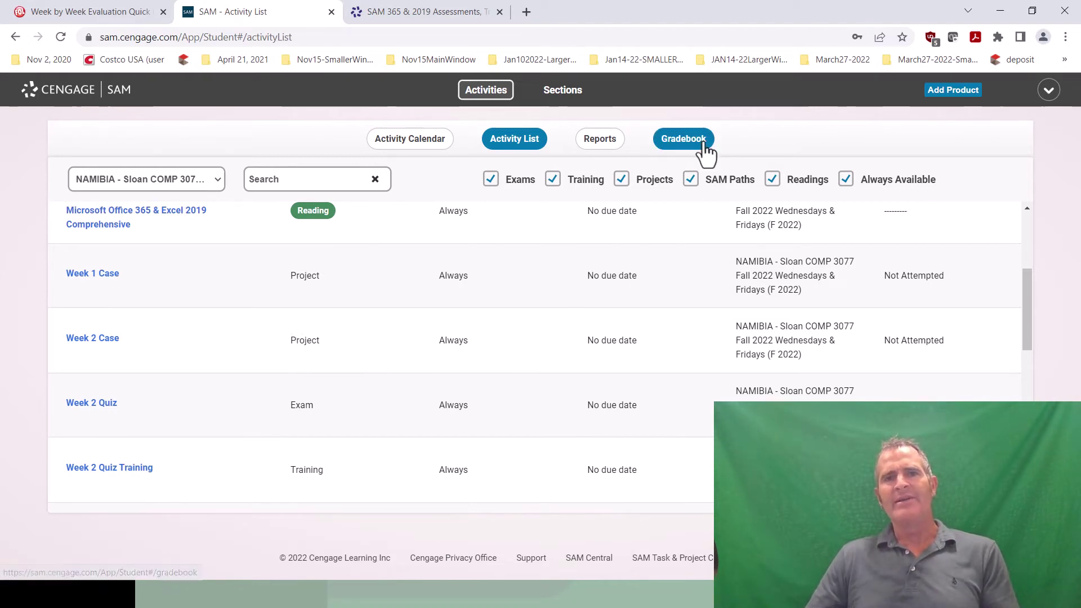
- Check Reports, then return to the Activity List and scroll to Week 1 Case
{"action": "left_click", "coordinate": [576, 147]}
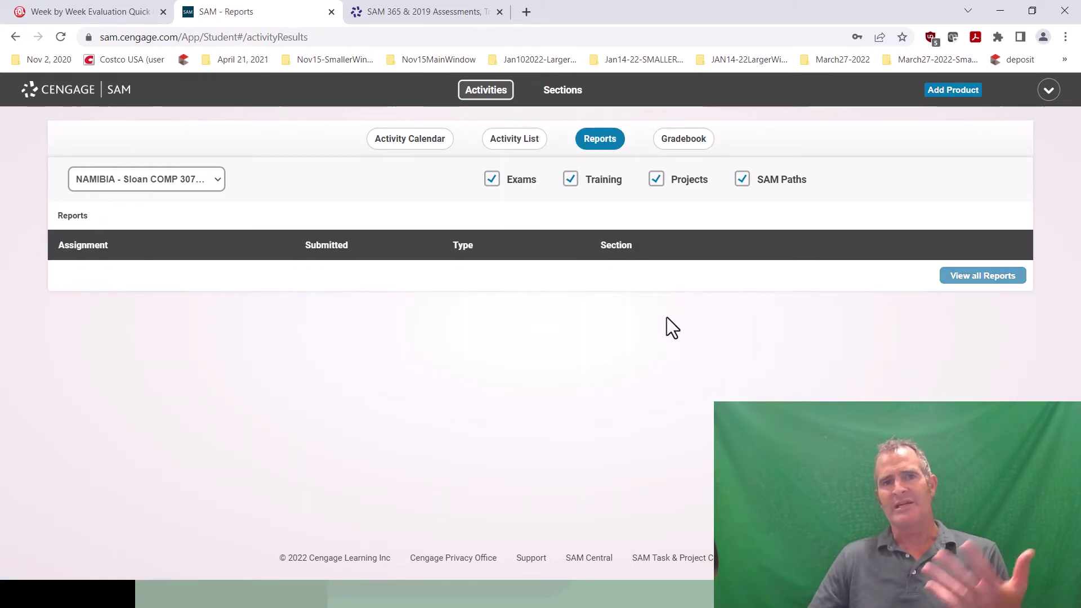
{"action": "left_click", "coordinate": [529, 144]}
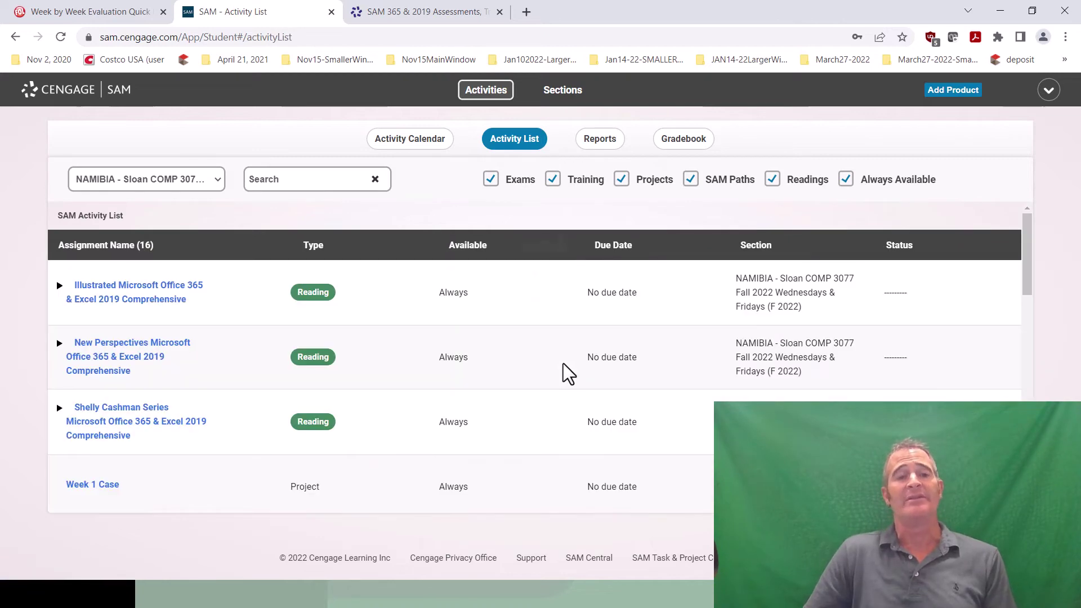
{"action": "scroll", "coordinate": [543, 377], "scroll_direction": "down", "scroll_amount": 2}
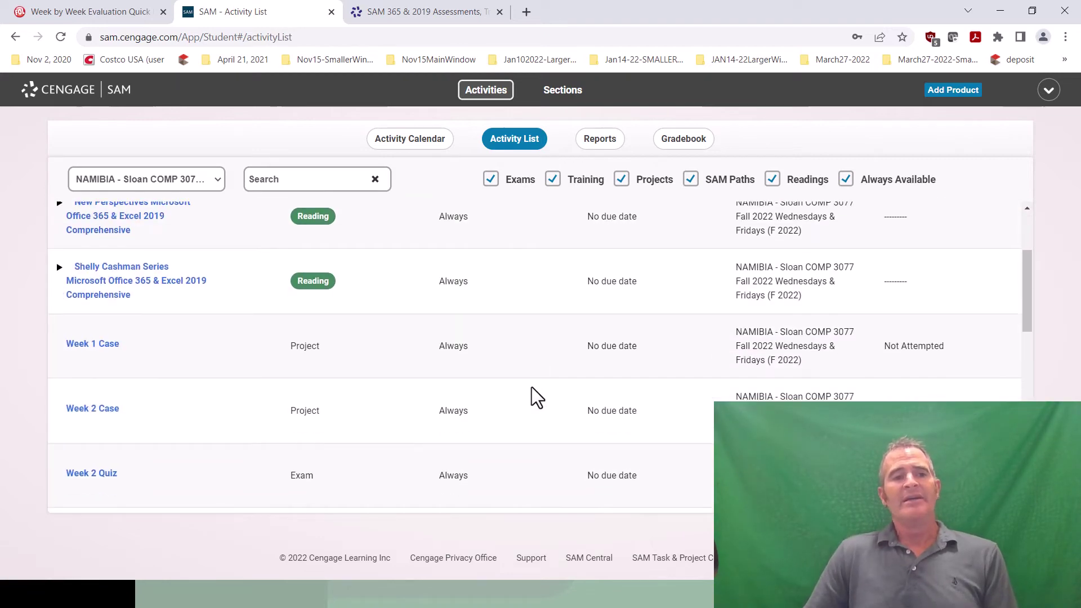
- Open the Week 1 Case assignment, read its overview, and start it
{"action": "left_click", "coordinate": [78, 344]}
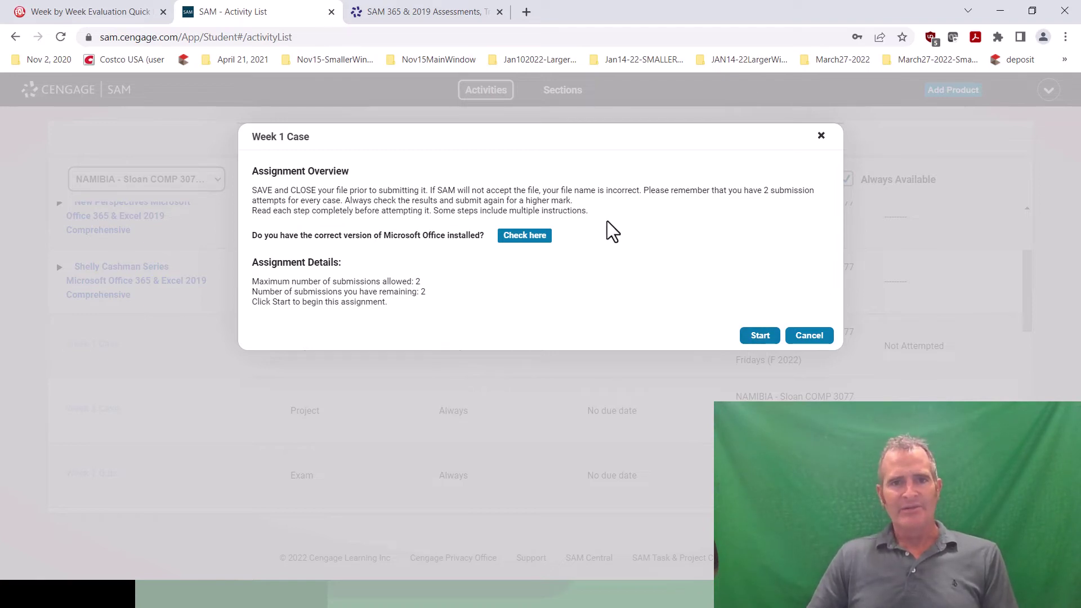
{"action": "left_click_drag", "start_coordinate": [612, 231], "coordinate": [252, 196]}
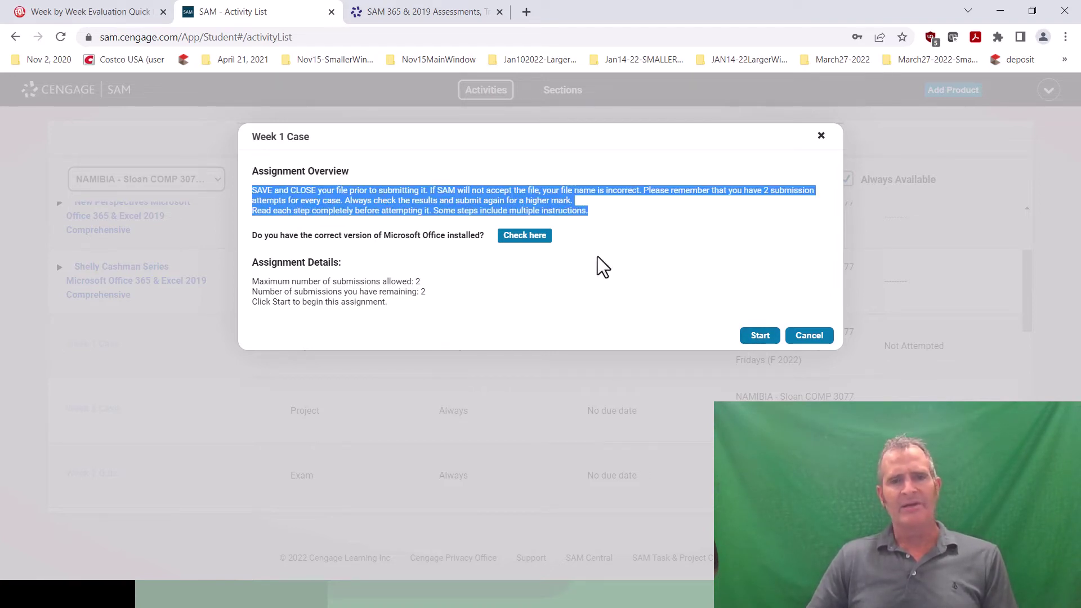
{"action": "left_click", "coordinate": [759, 338]}
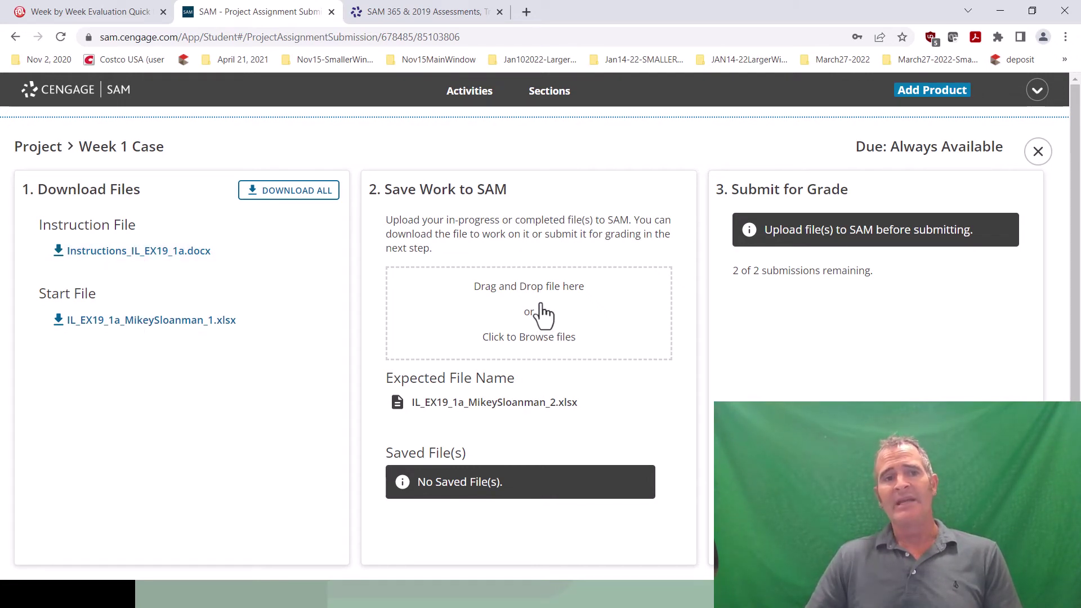
- Save Instructions_IL_EX19_1a.docx to Downloads, show it in its folder, and return to SAM
{"action": "left_click", "coordinate": [135, 253]}
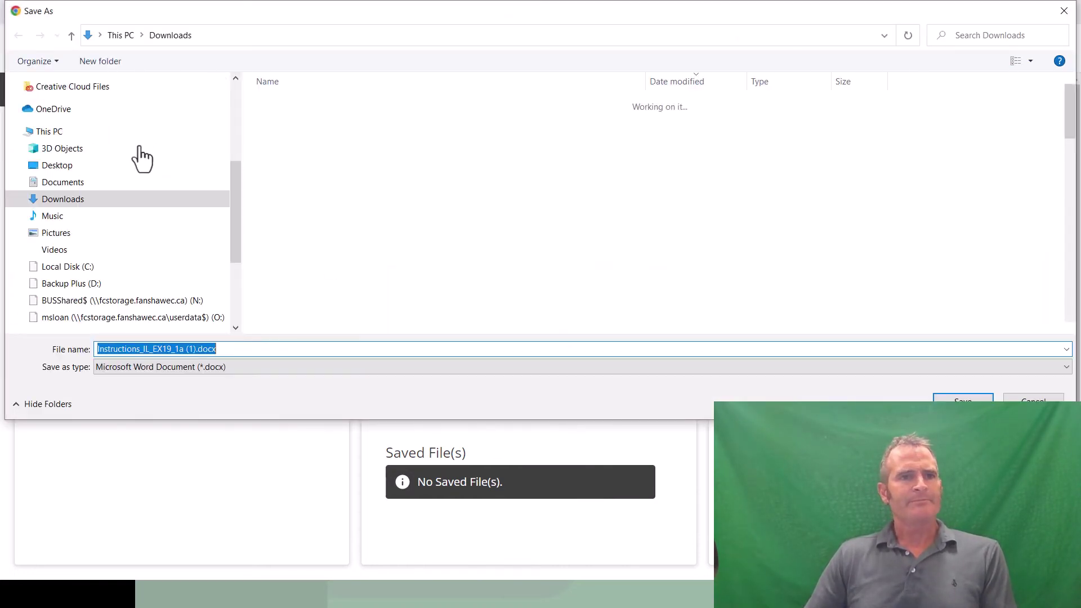
{"action": "left_click", "coordinate": [67, 115]}
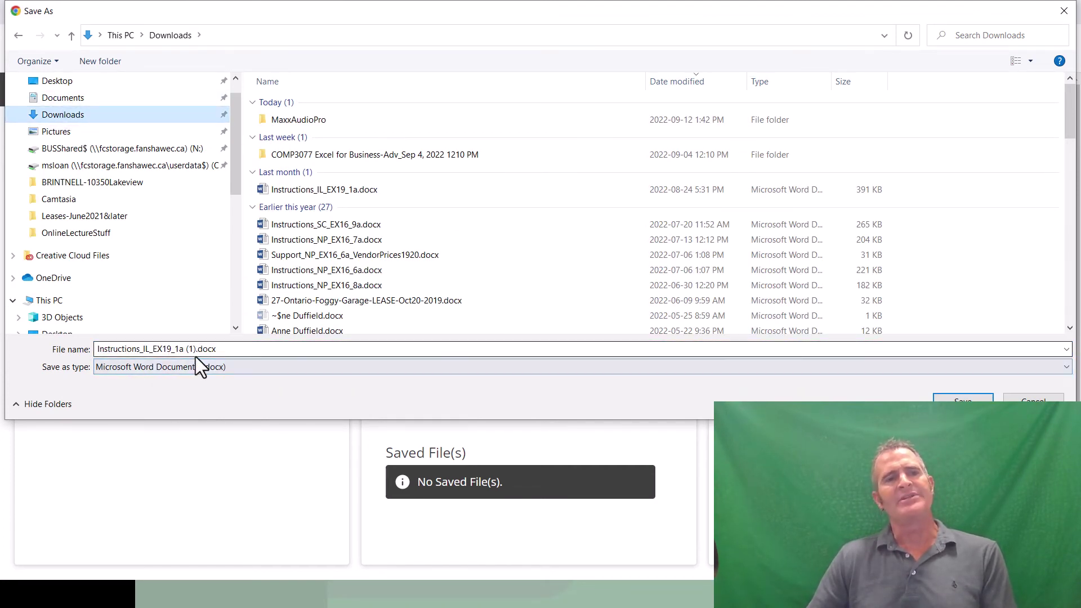
{"action": "left_click", "coordinate": [962, 398]}
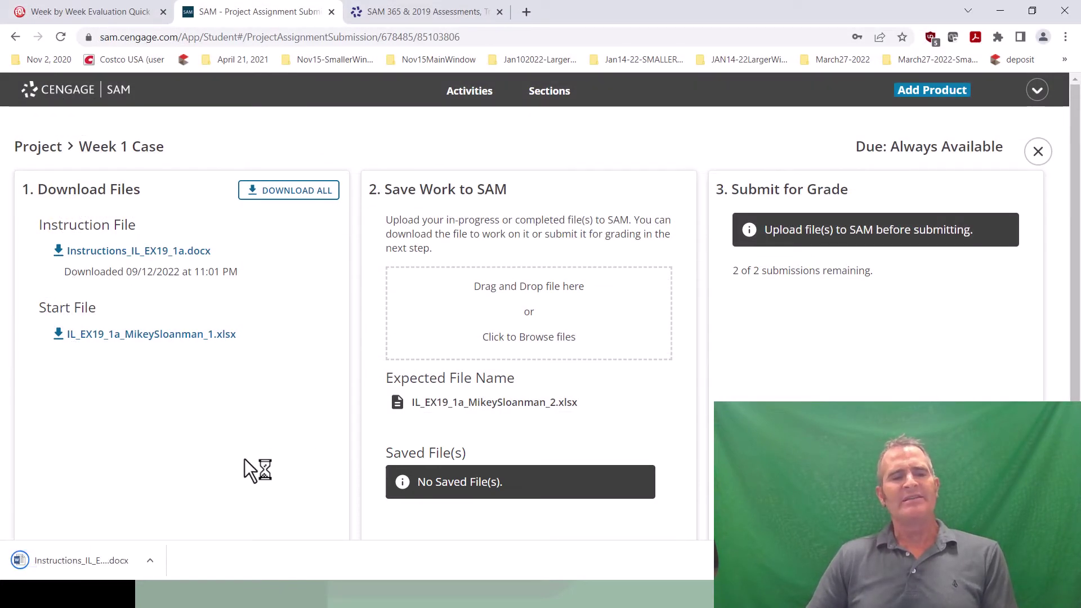
{"action": "left_click", "coordinate": [155, 561]}
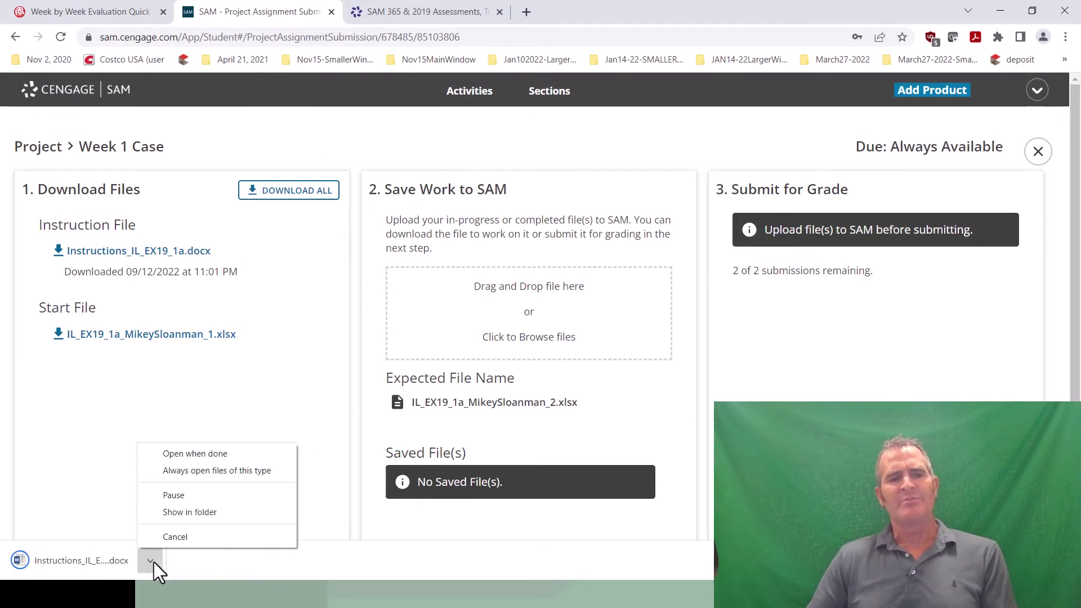
{"action": "left_click", "coordinate": [176, 511]}
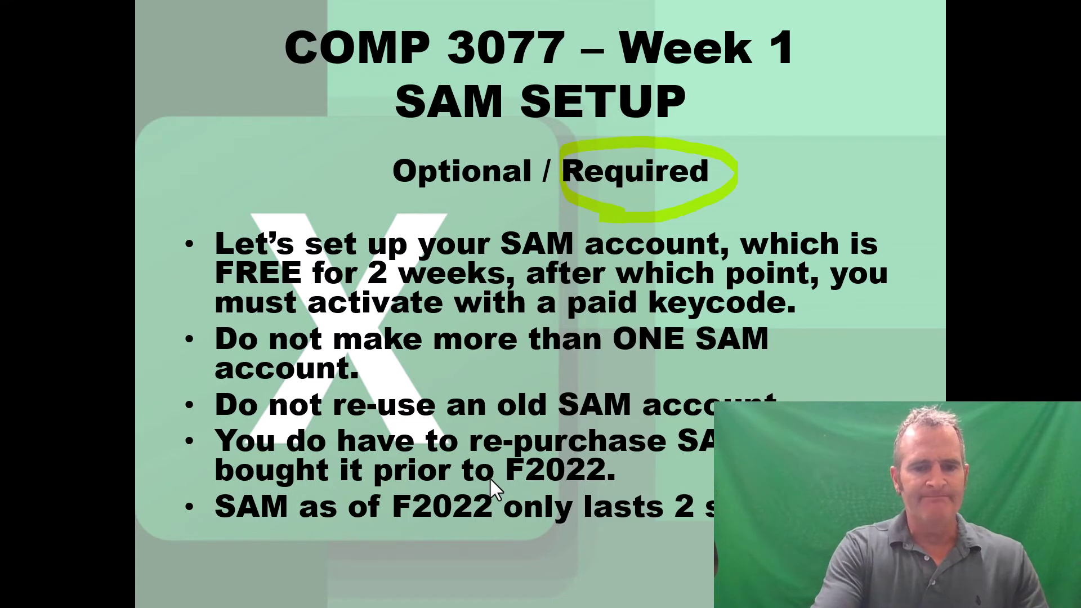
{"action": "key", "text": "alt+Tab"}
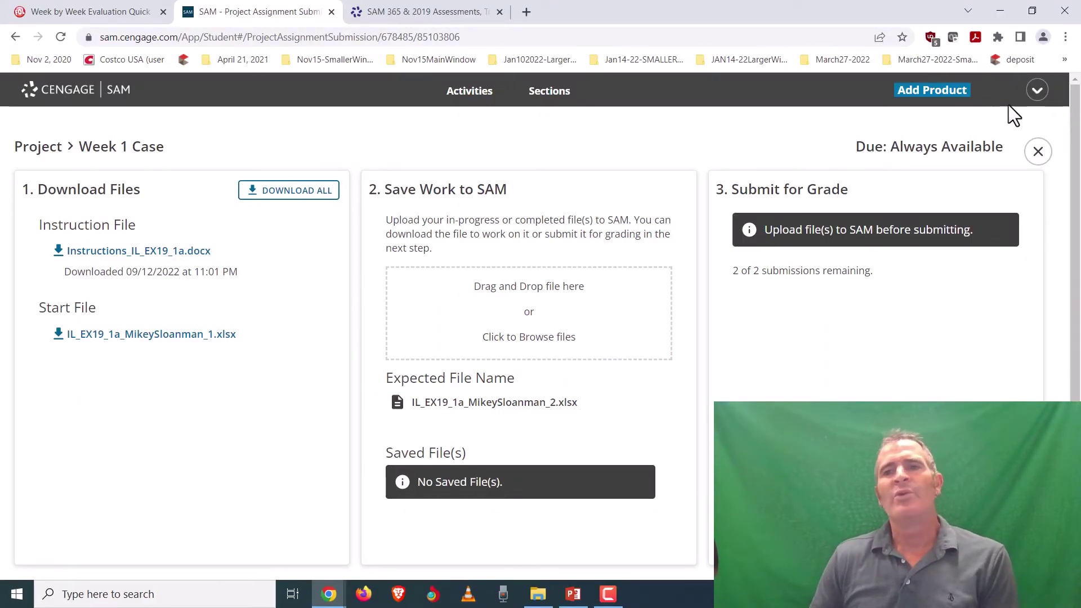
- Download Instructions_IL_EX19_1a.docx to Downloads again and open it in Word
{"action": "left_click", "coordinate": [1066, 37]}
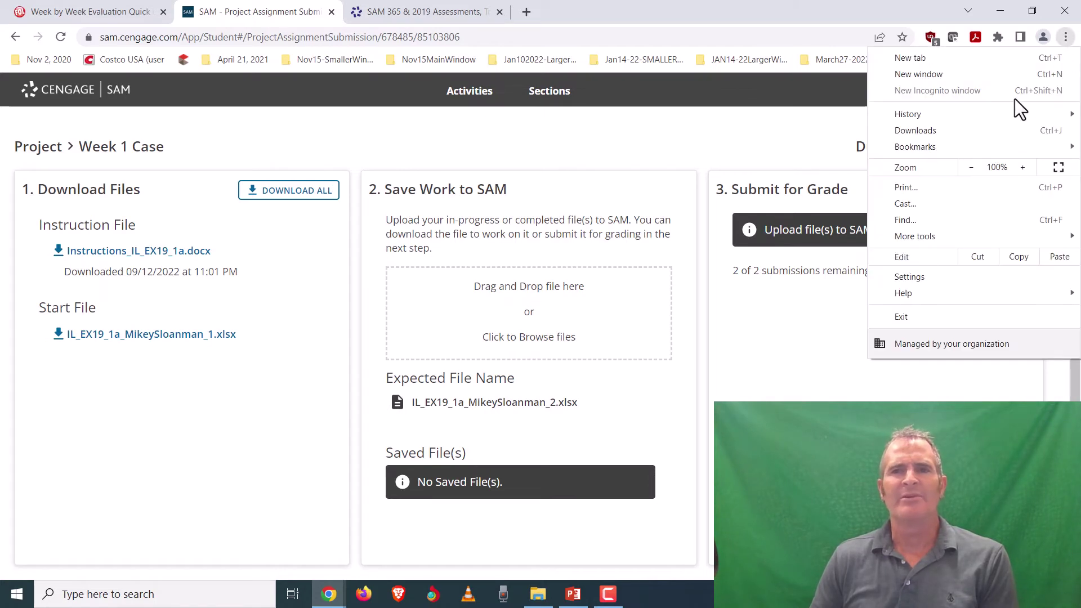
{"action": "mouse_move", "coordinate": [979, 118]}
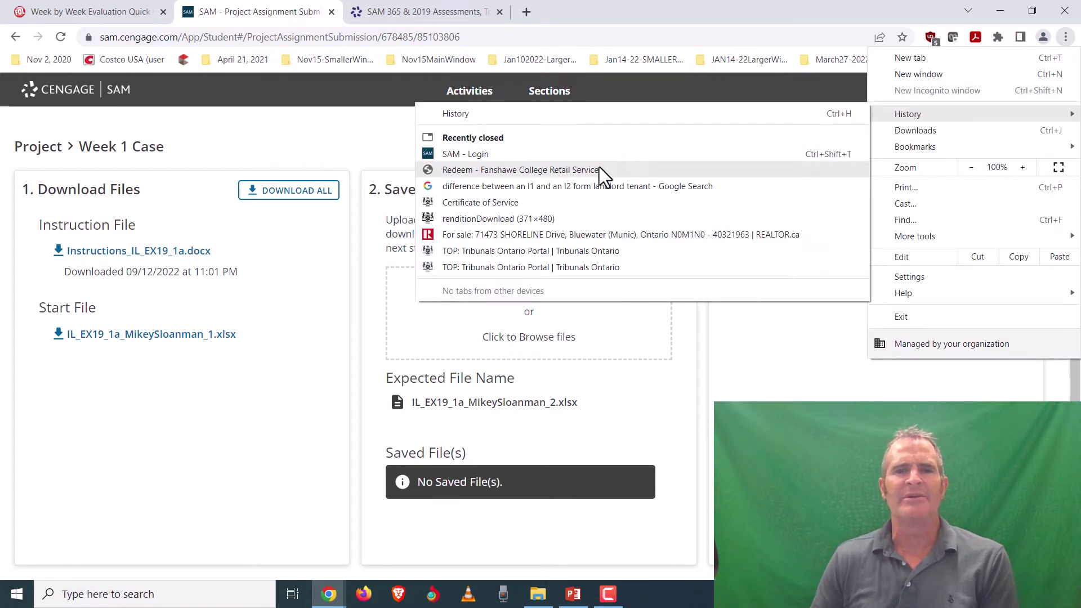
{"action": "left_click", "coordinate": [709, 2]}
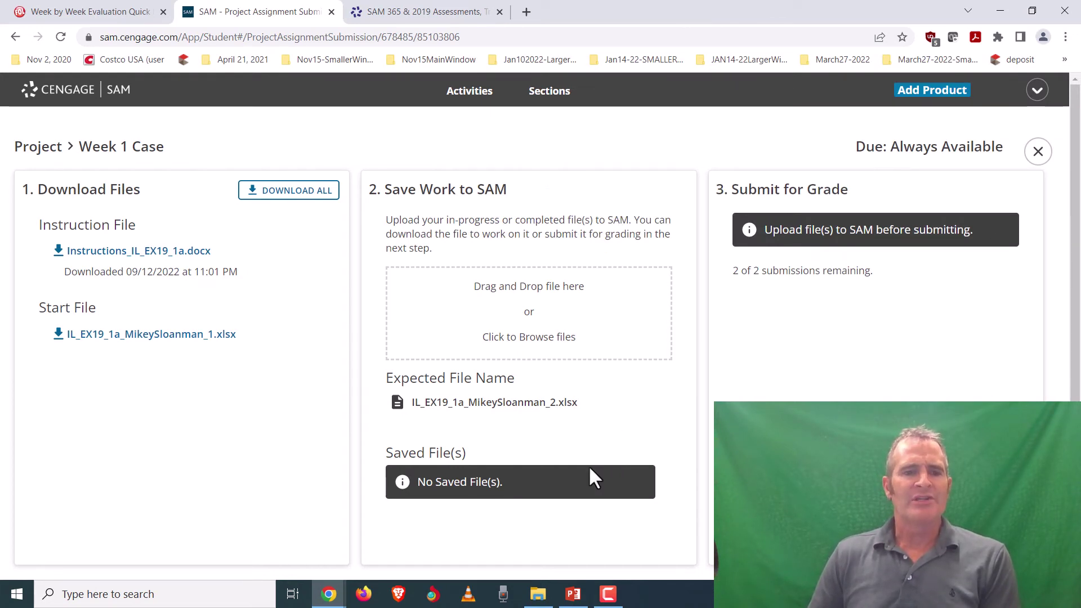
{"action": "left_click", "coordinate": [139, 255]}
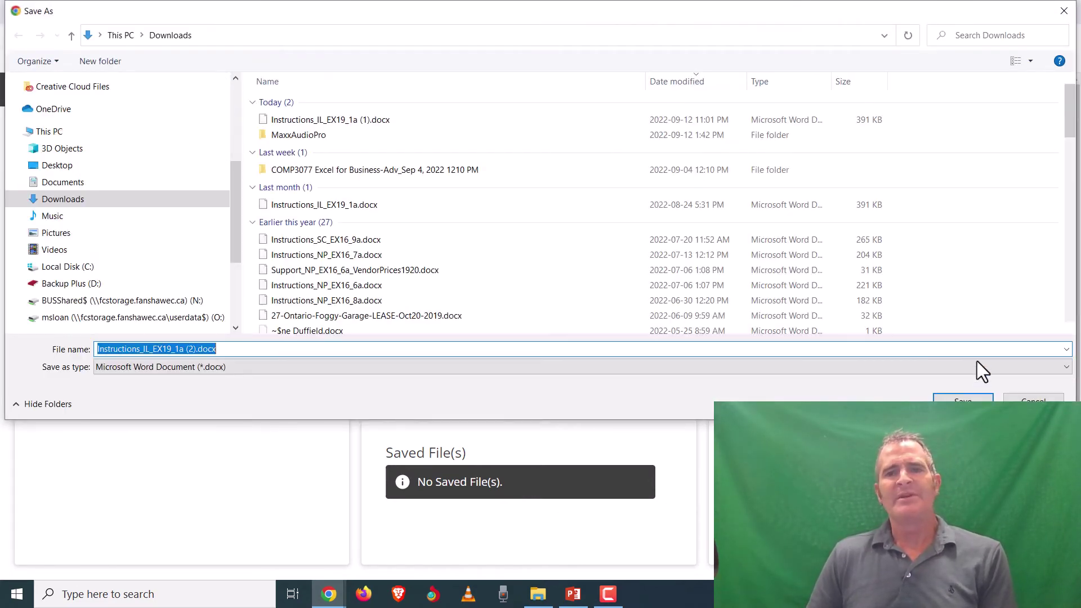
{"action": "left_click", "coordinate": [963, 397]}
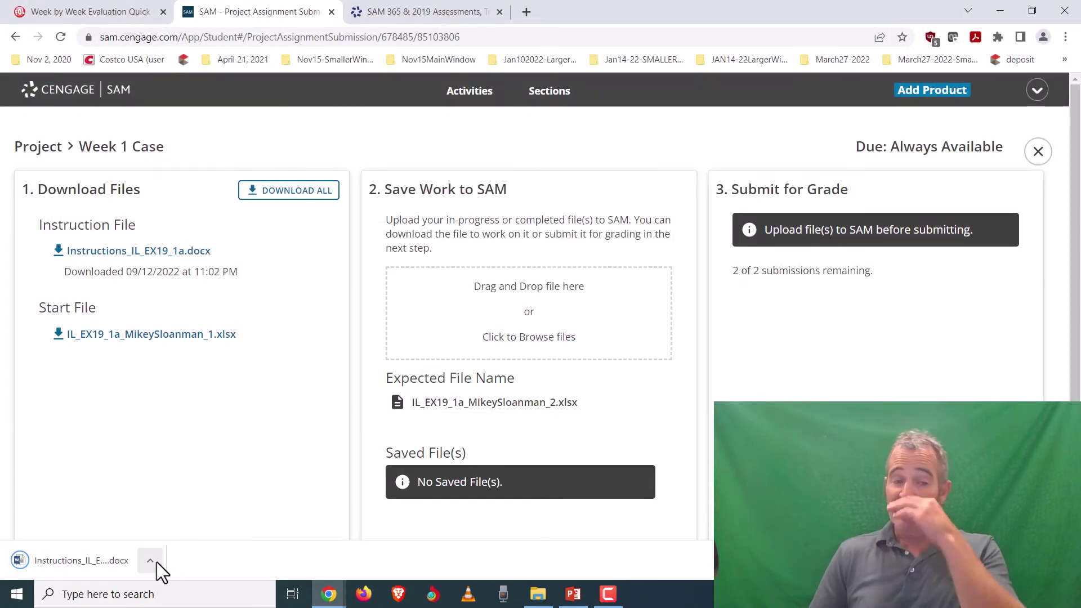
{"action": "left_click", "coordinate": [149, 560]}
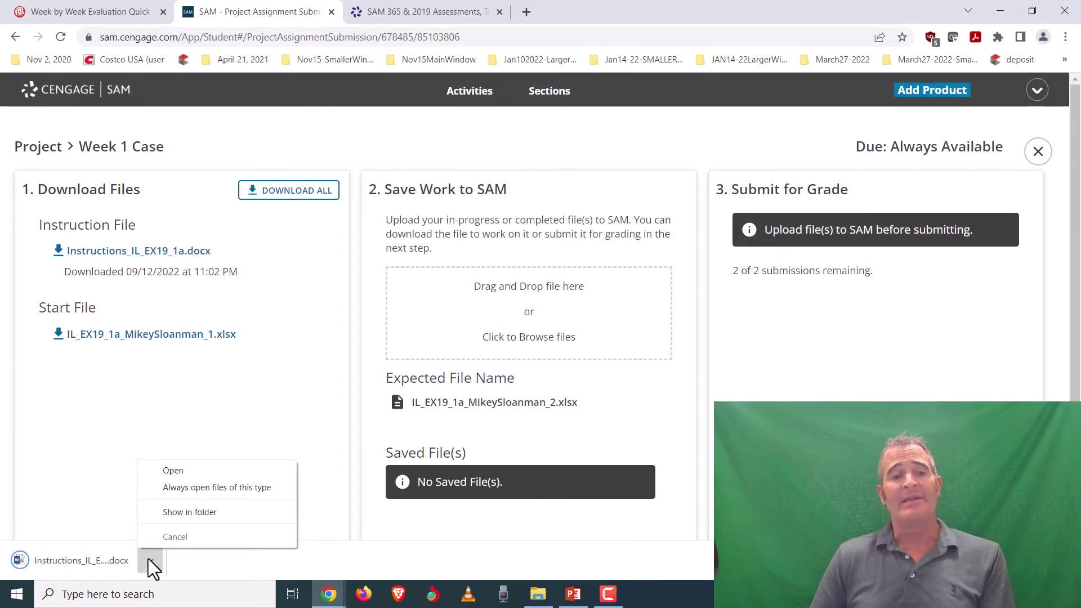
{"action": "left_click", "coordinate": [164, 473]}
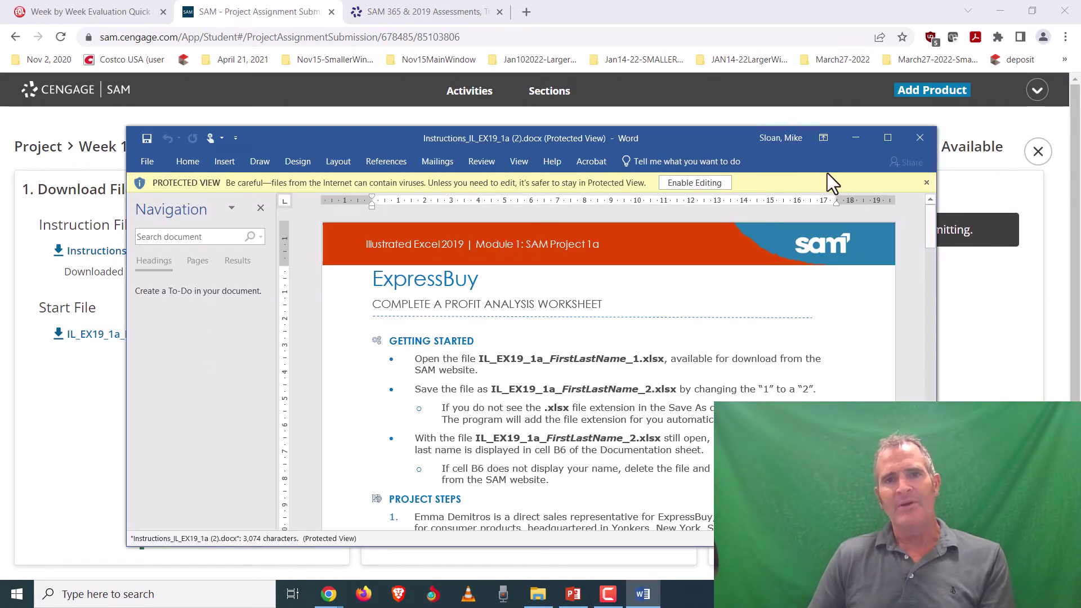
- Enable editing on the instructions, maximize Word, and scroll through the Getting Started section
{"action": "left_click", "coordinate": [701, 183]}
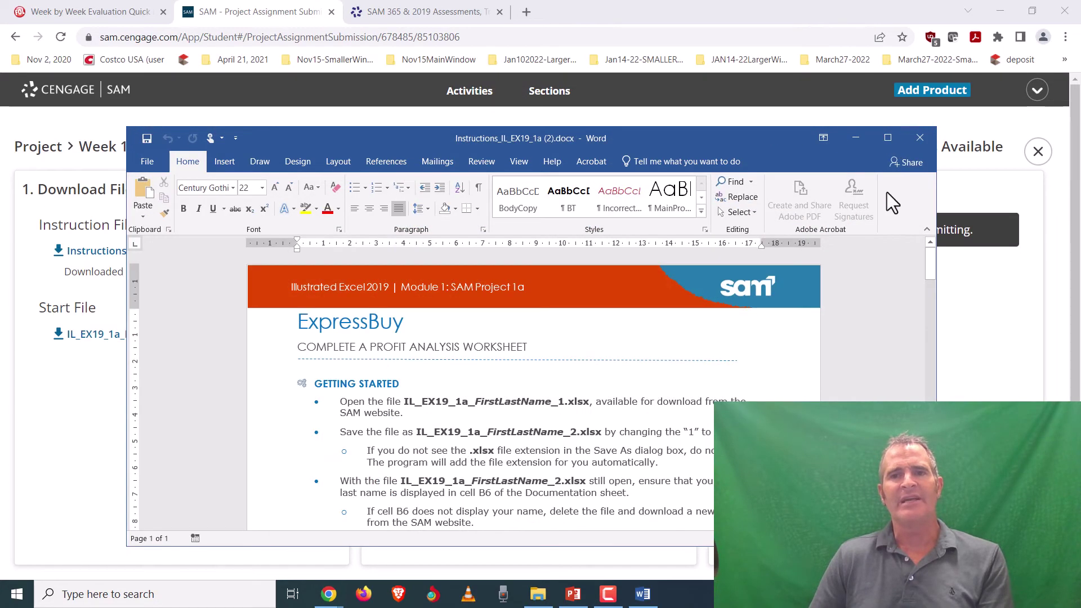
{"action": "left_click", "coordinate": [888, 138]}
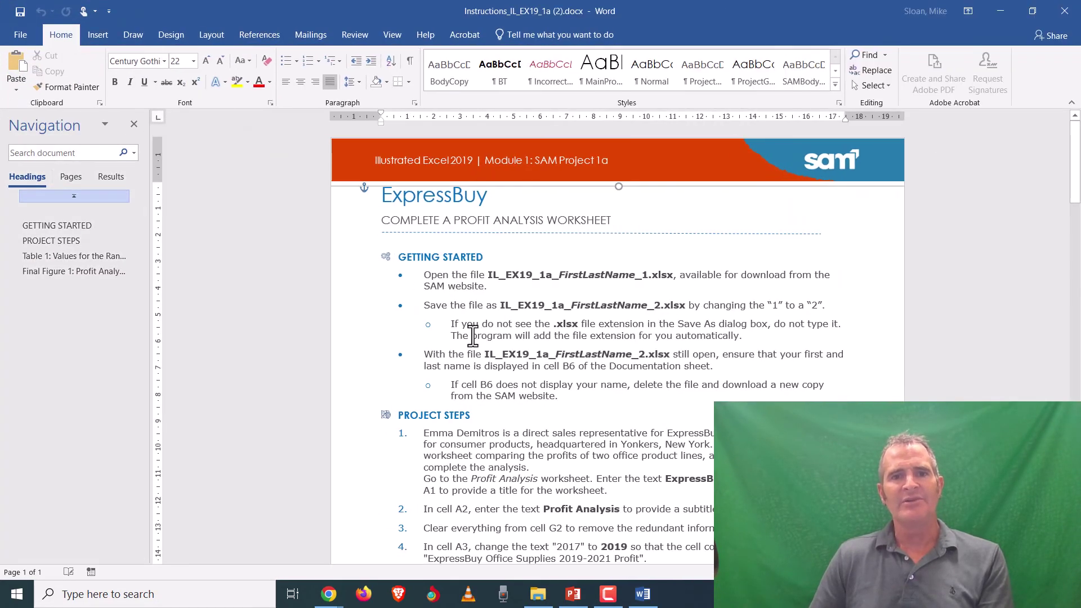
{"action": "scroll", "coordinate": [476, 366], "scroll_direction": "down", "scroll_amount": 3}
{"action": "scroll", "coordinate": [499, 383], "scroll_direction": "down", "scroll_amount": 5}
{"action": "scroll", "coordinate": [510, 383], "scroll_direction": "up", "scroll_amount": 10}
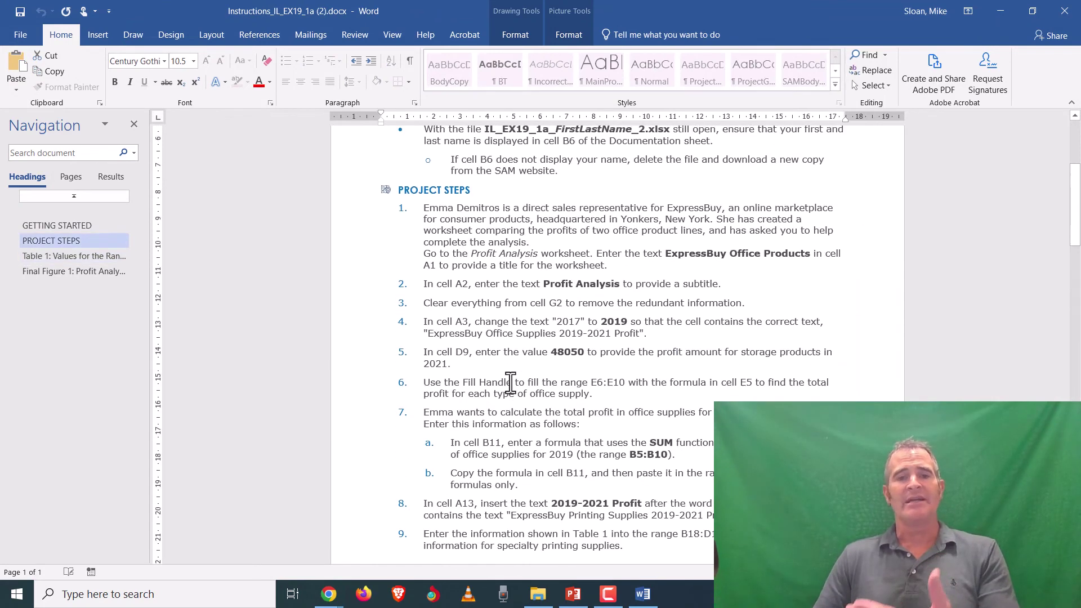
{"action": "scroll", "coordinate": [510, 394], "scroll_direction": "down", "scroll_amount": 3}
{"action": "scroll", "coordinate": [434, 308], "scroll_direction": "up", "scroll_amount": 3}
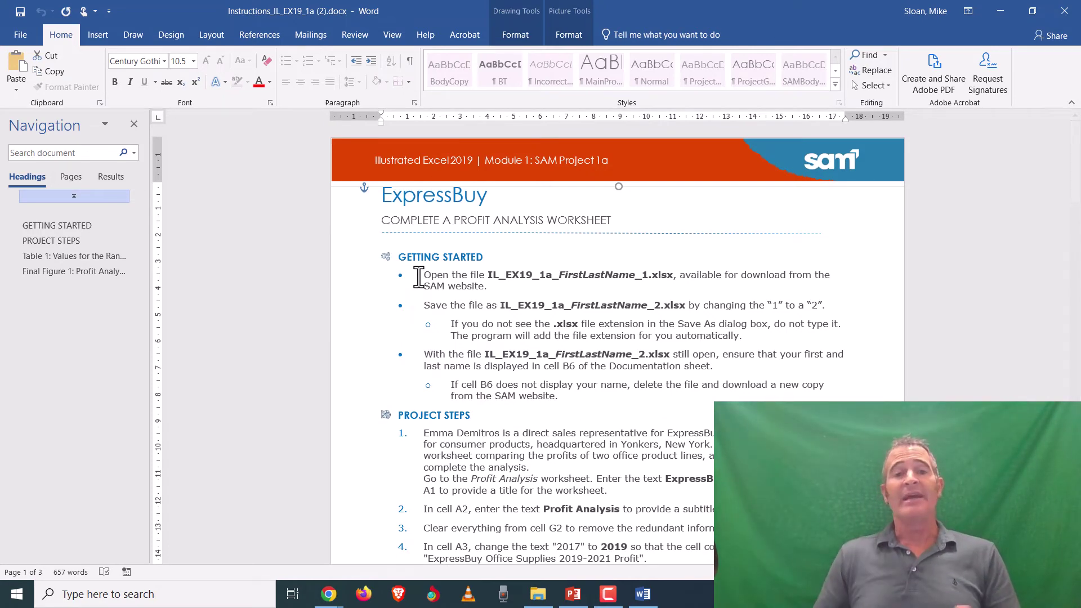
{"action": "scroll", "coordinate": [469, 246], "scroll_direction": "down", "scroll_amount": 3}
{"action": "scroll", "coordinate": [473, 247], "scroll_direction": "down", "scroll_amount": 4}
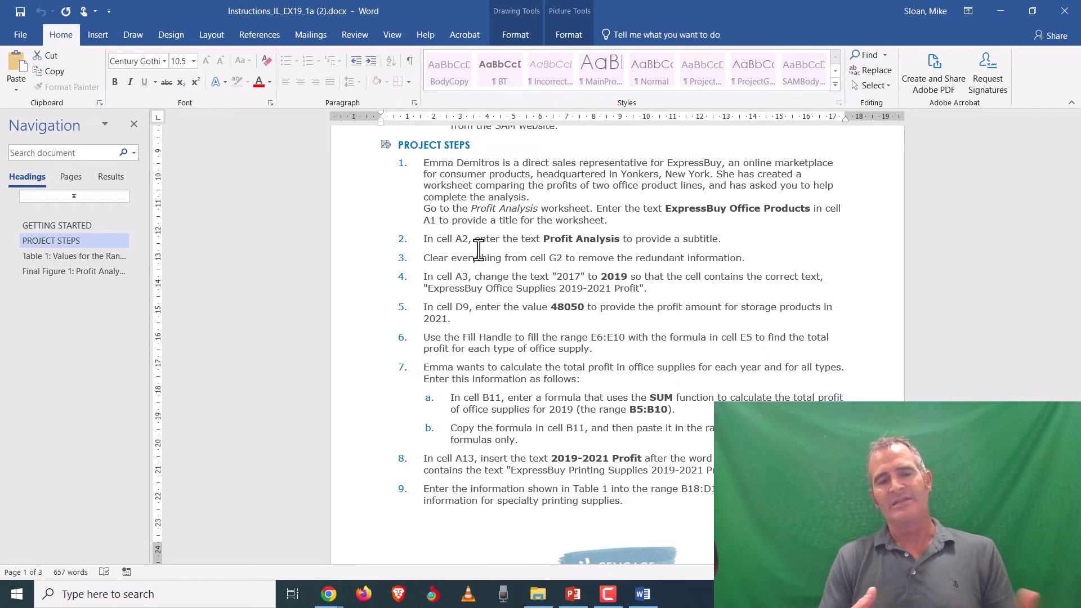
{"action": "scroll", "coordinate": [477, 248], "scroll_direction": "down", "scroll_amount": 1}
{"action": "scroll", "coordinate": [481, 242], "scroll_direction": "up", "scroll_amount": 8}
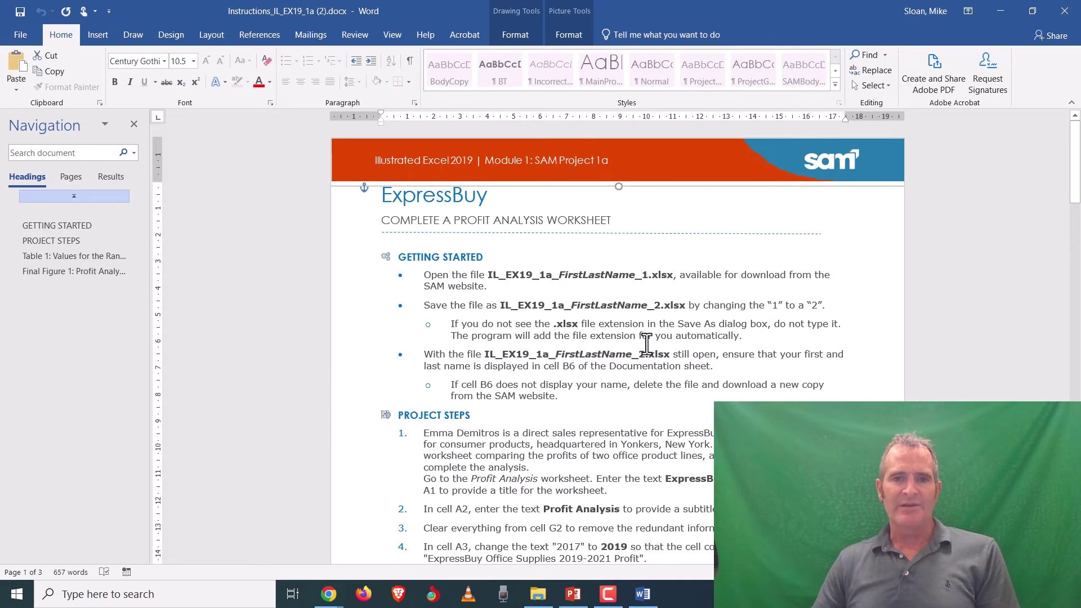
- Highlight the file name's version digit and the .xlsx extension note, then minimize Word
{"action": "left_click_drag", "start_coordinate": [641, 275], "coordinate": [660, 306]}
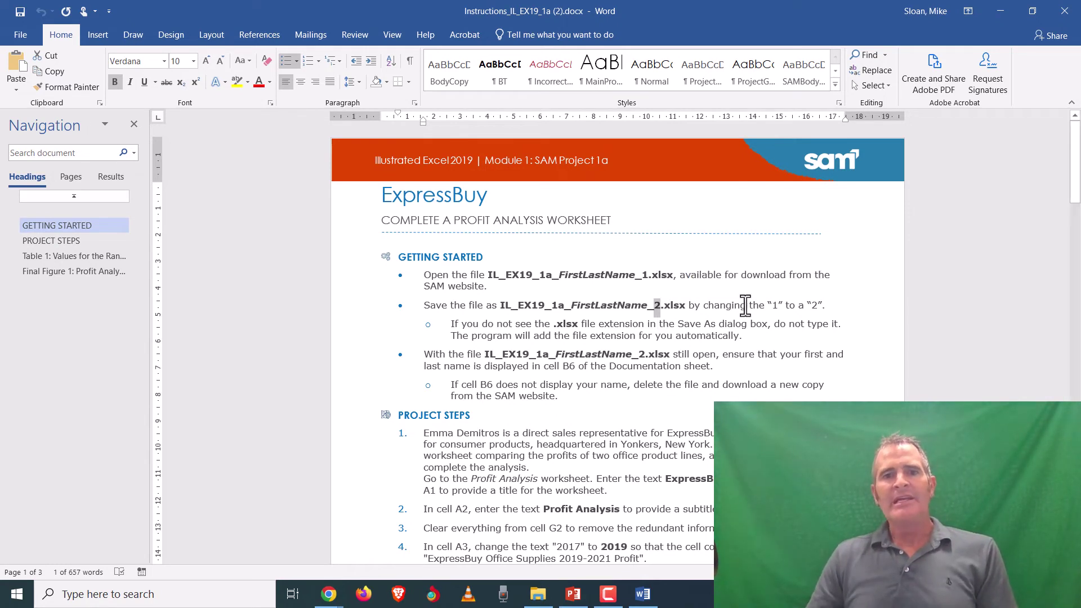
{"action": "left_click", "coordinate": [770, 338]}
{"action": "triple_click", "coordinate": [552, 332]}
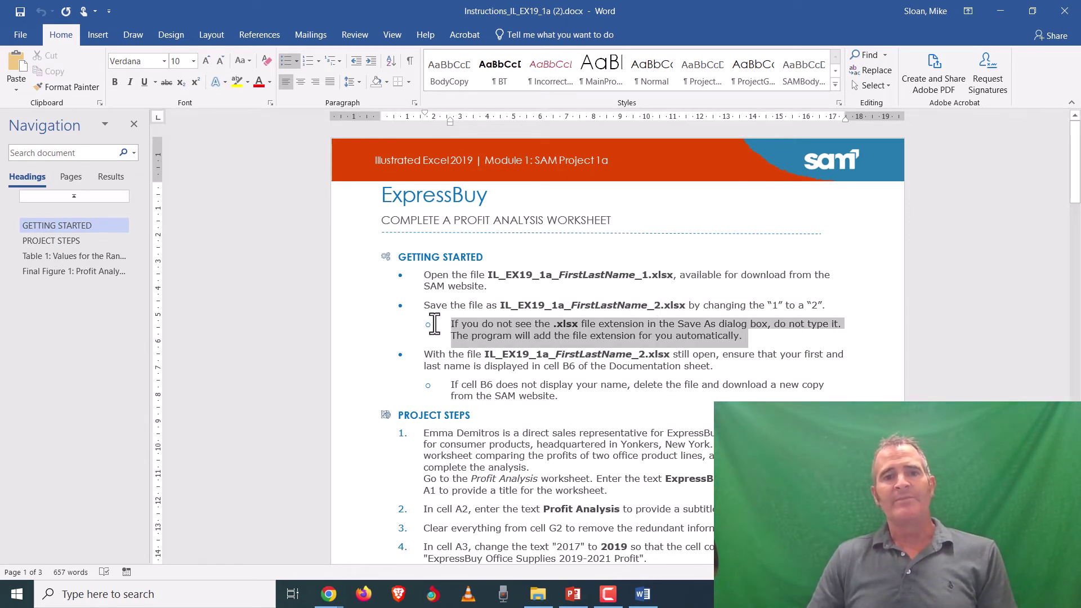
{"action": "left_click", "coordinate": [476, 338]}
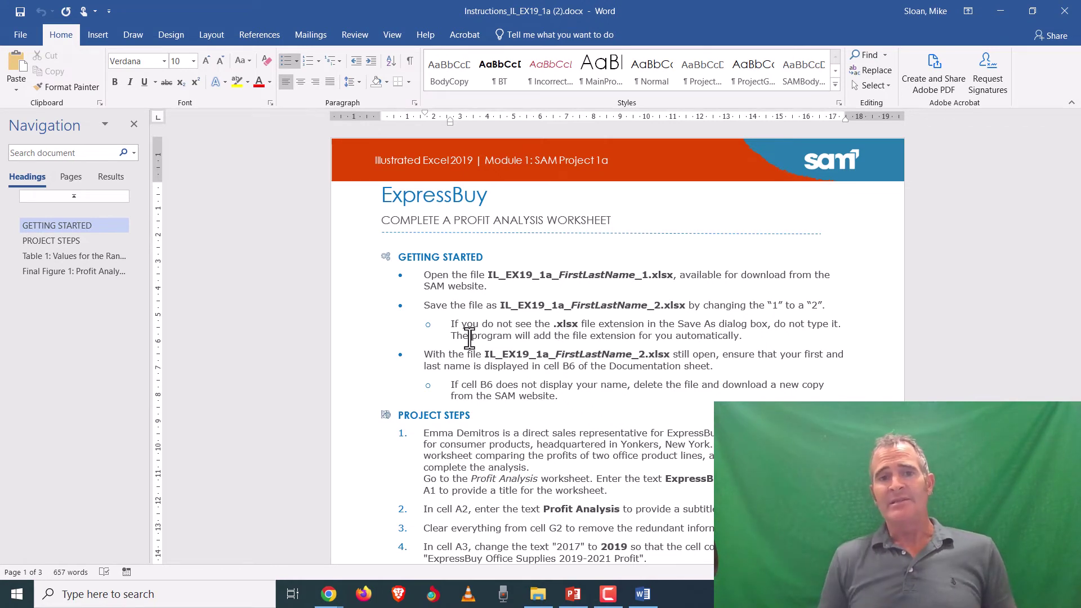
{"action": "left_click_drag", "start_coordinate": [554, 325], "coordinate": [578, 326]}
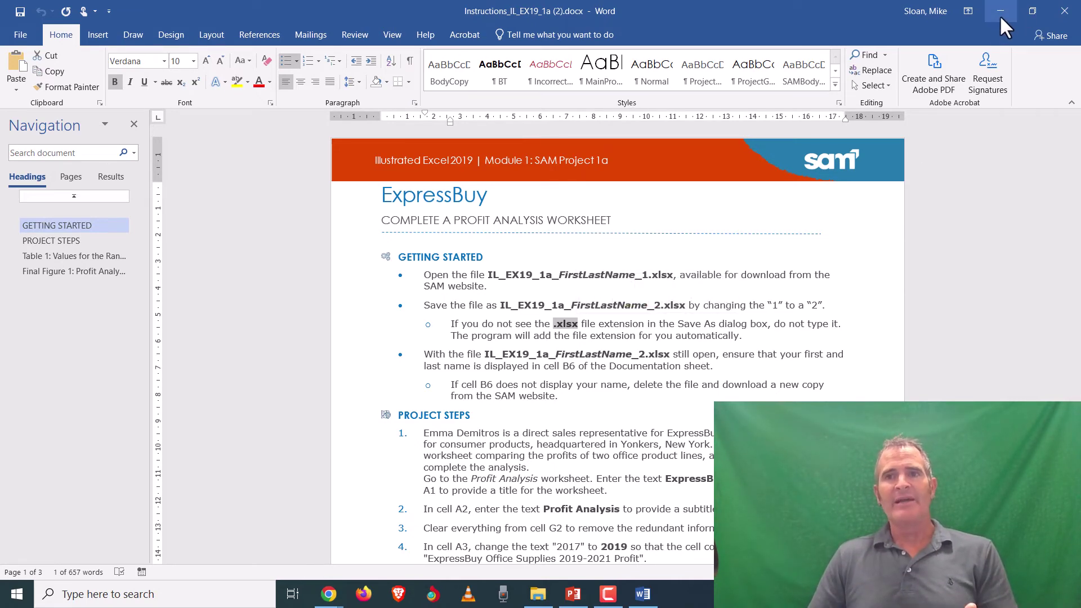
{"action": "left_click", "coordinate": [1001, 17]}
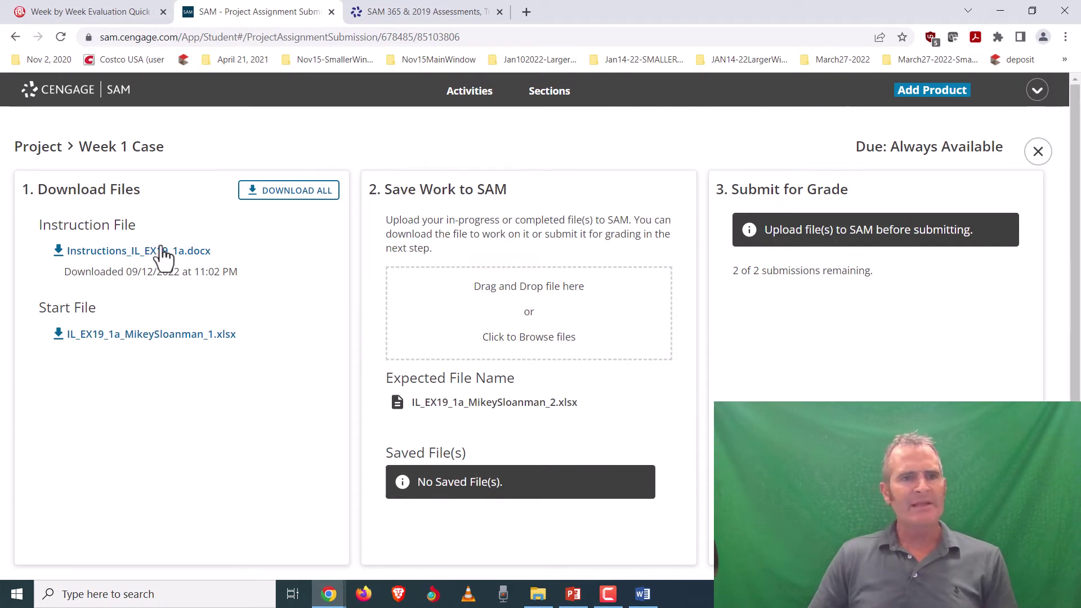
- Save the Week 1 start workbook to the Desktop and show it in File Explorer
{"action": "left_click", "coordinate": [163, 337]}
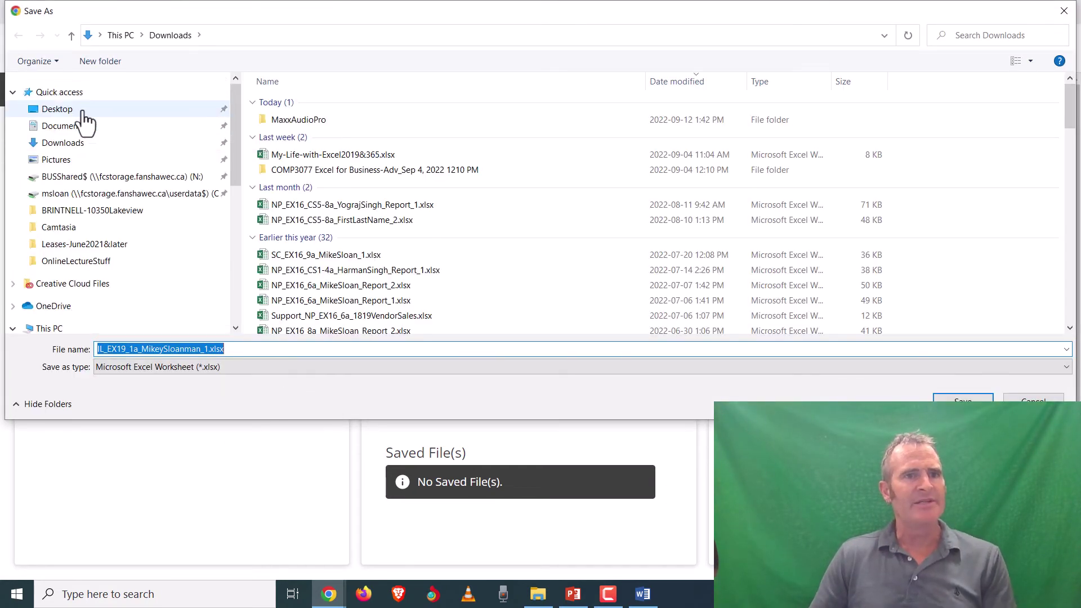
{"action": "left_click", "coordinate": [73, 110]}
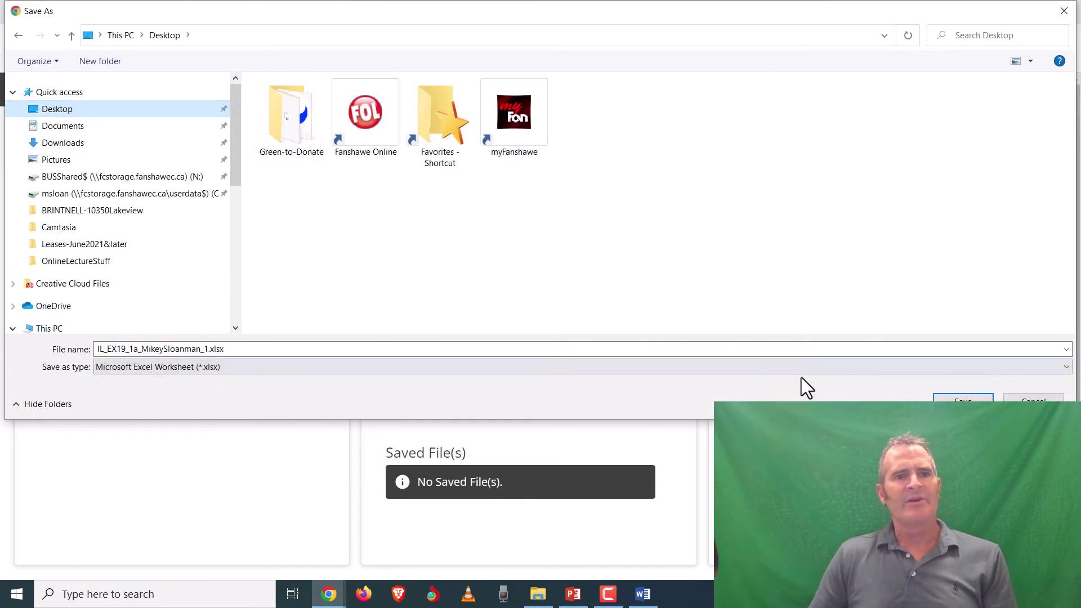
{"action": "left_click", "coordinate": [962, 398]}
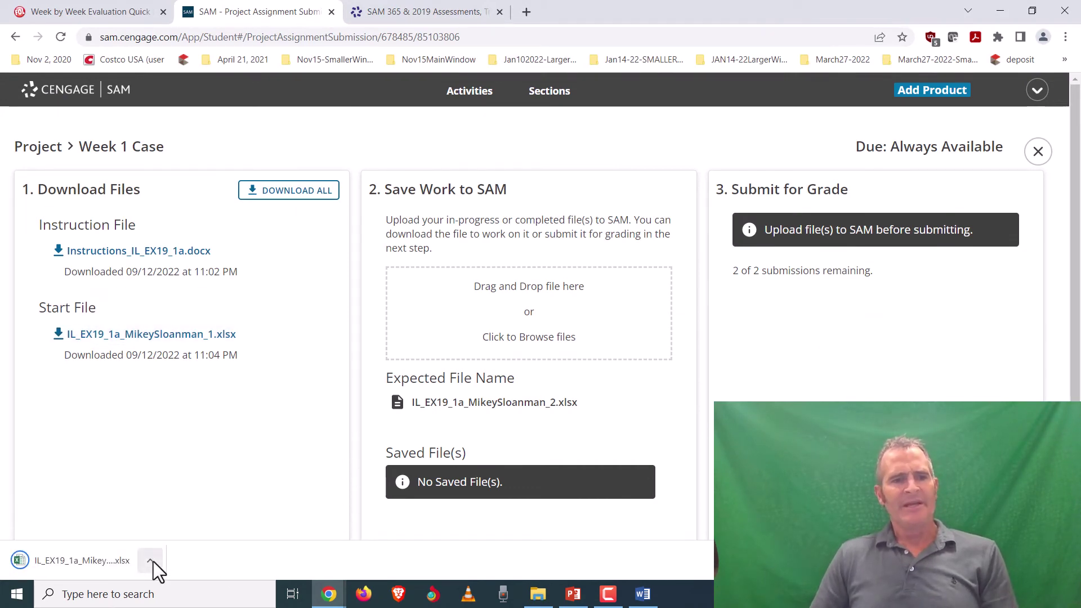
{"action": "left_click", "coordinate": [152, 561]}
{"action": "left_click", "coordinate": [195, 515]}
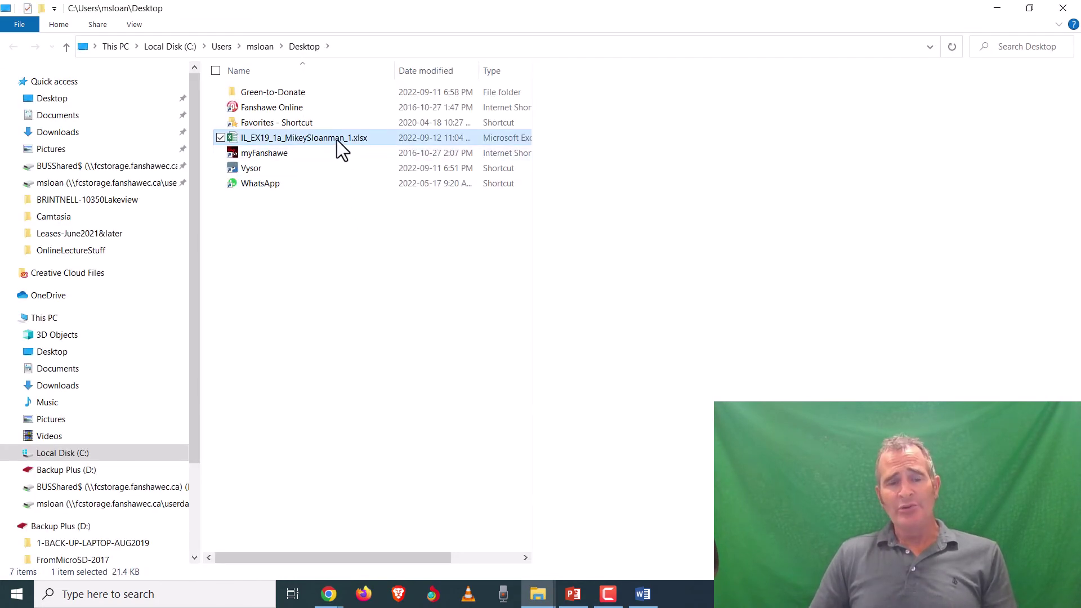
- Switch the Desktop folder view to Medium icons, select the workbook, then switch to List
{"action": "right_click", "coordinate": [305, 275]}
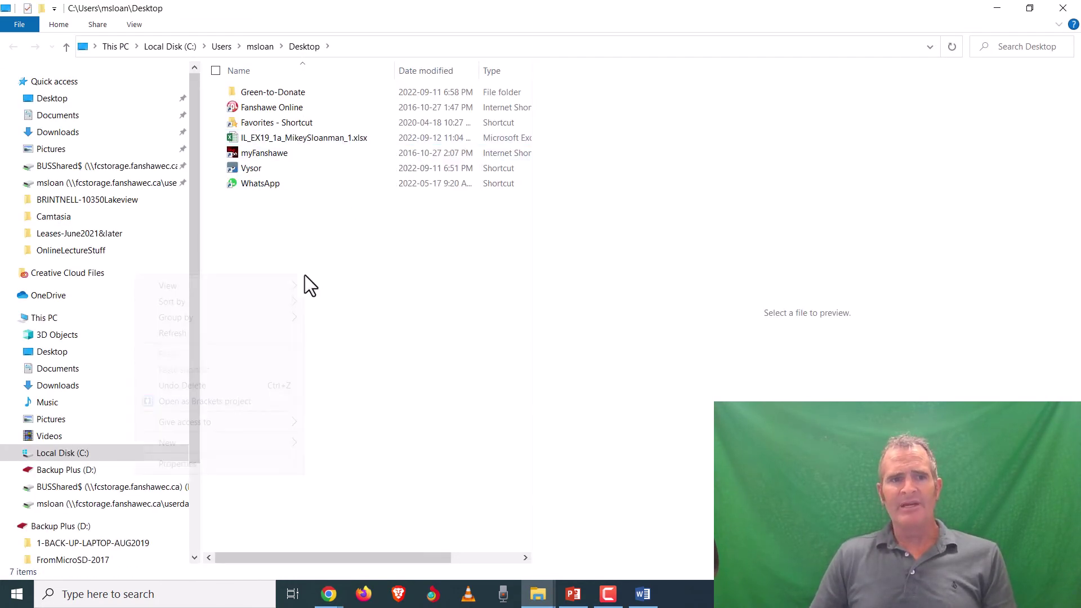
{"action": "mouse_move", "coordinate": [278, 287]}
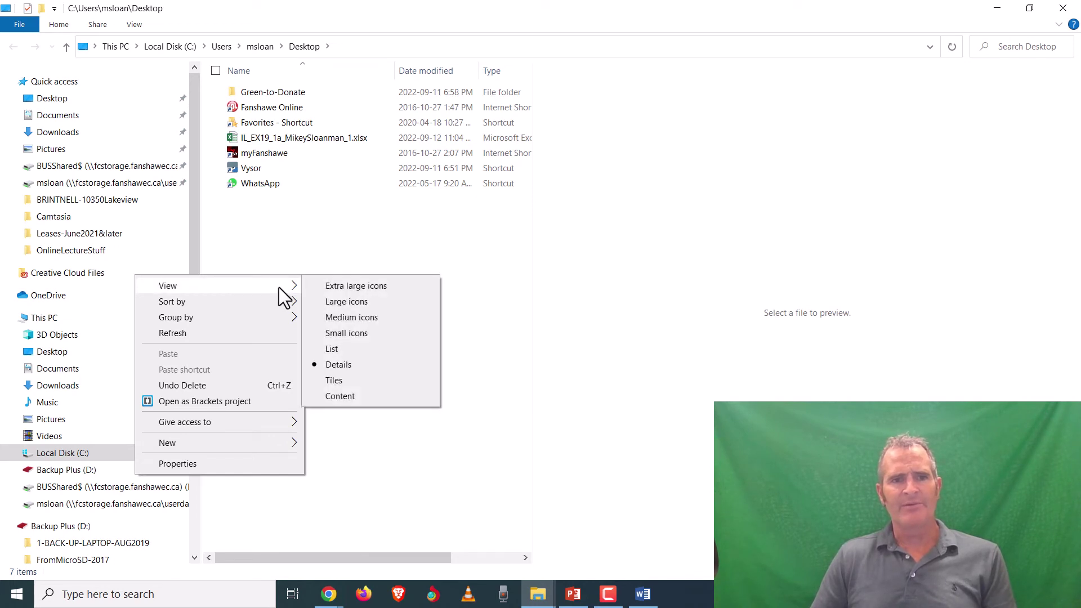
{"action": "left_click", "coordinate": [346, 318]}
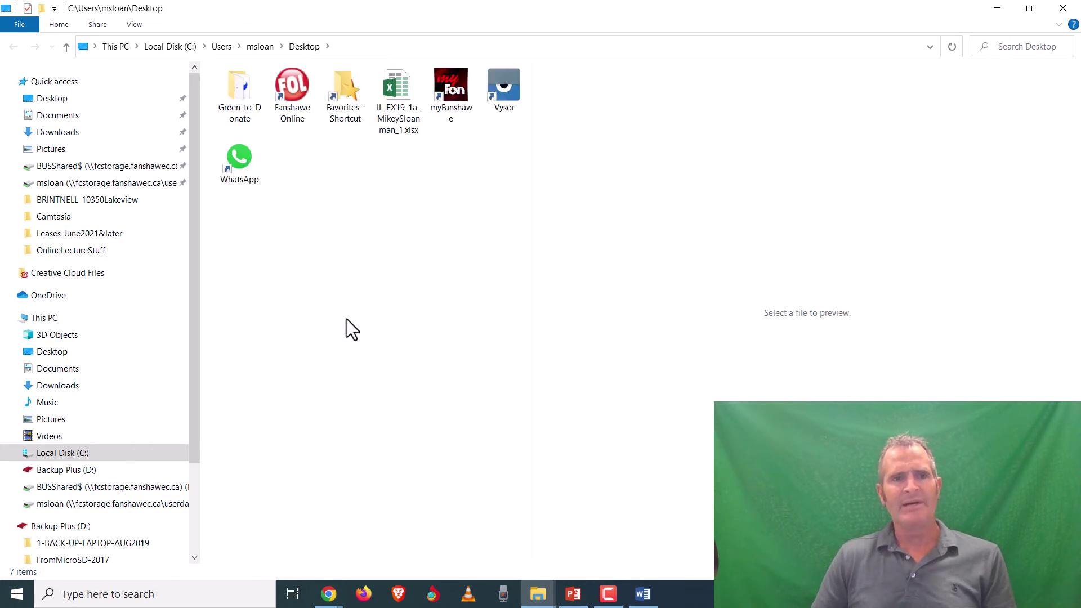
{"action": "left_click", "coordinate": [406, 121]}
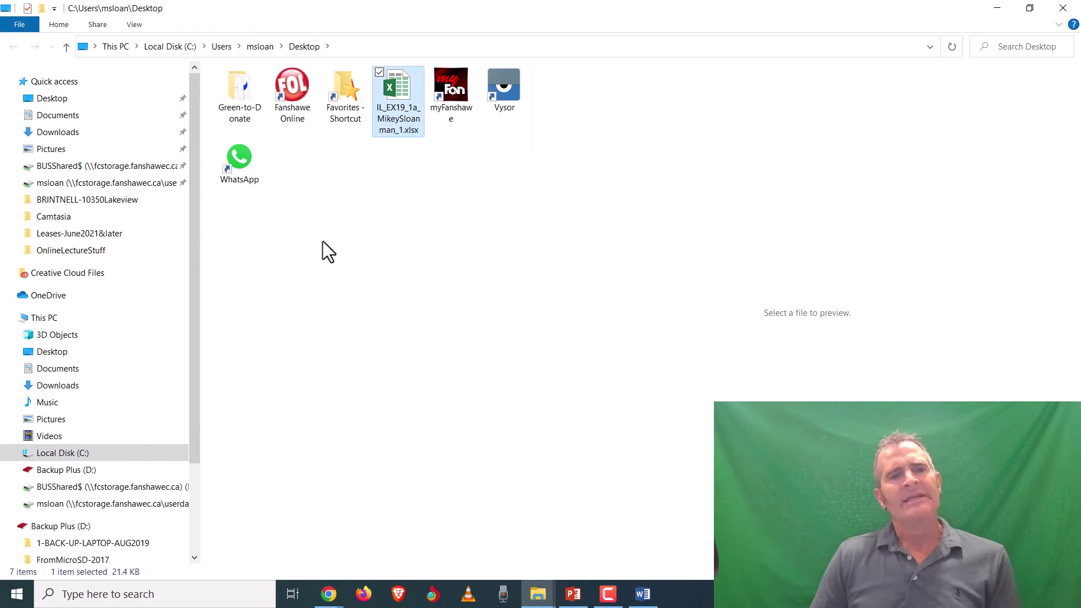
{"action": "right_click", "coordinate": [323, 241]}
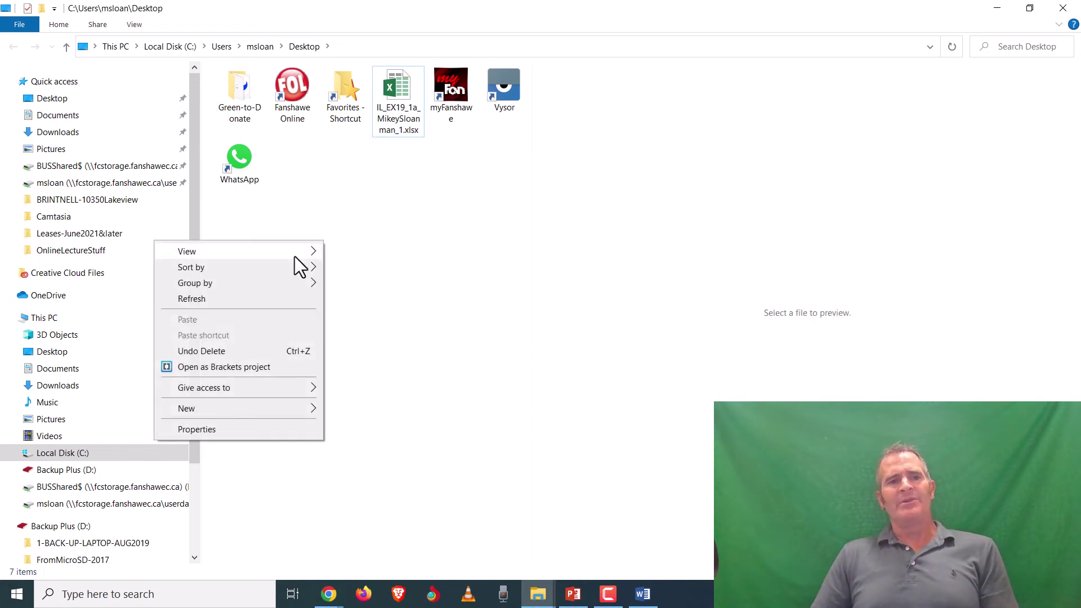
{"action": "mouse_move", "coordinate": [261, 252]}
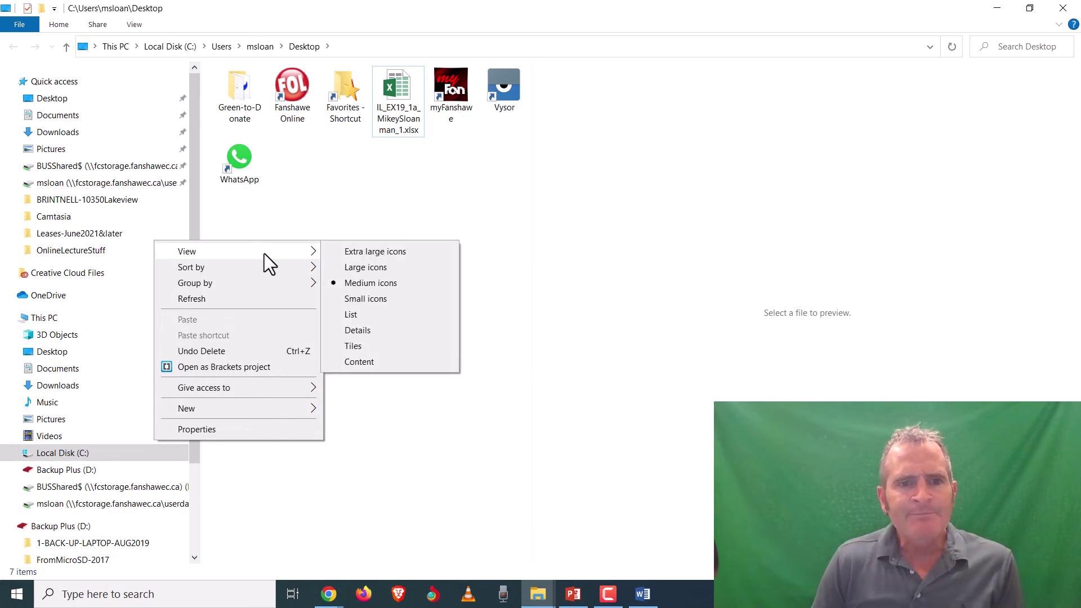
{"action": "left_click", "coordinate": [356, 315]}
- Return the folder to Details view, then settle on Tiles view
{"action": "right_click", "coordinate": [312, 317]}
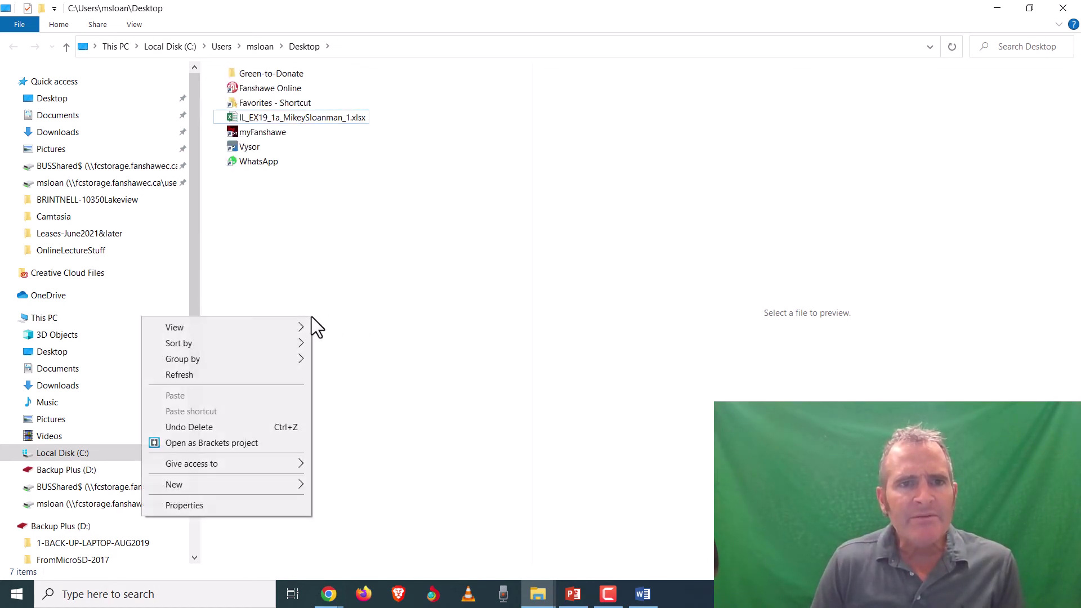
{"action": "mouse_move", "coordinate": [228, 327]}
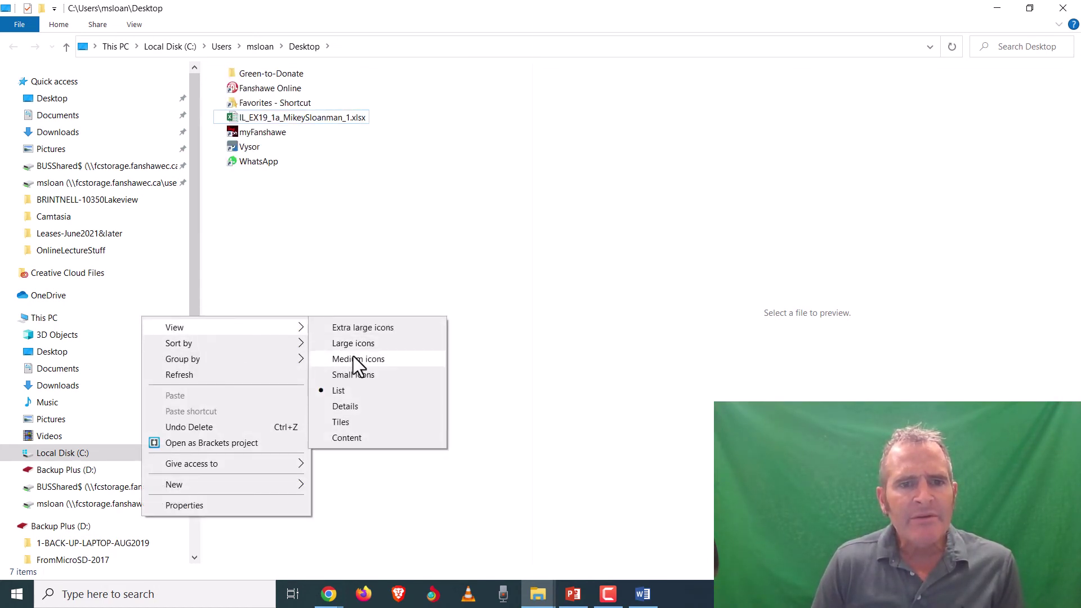
{"action": "left_click", "coordinate": [355, 407]}
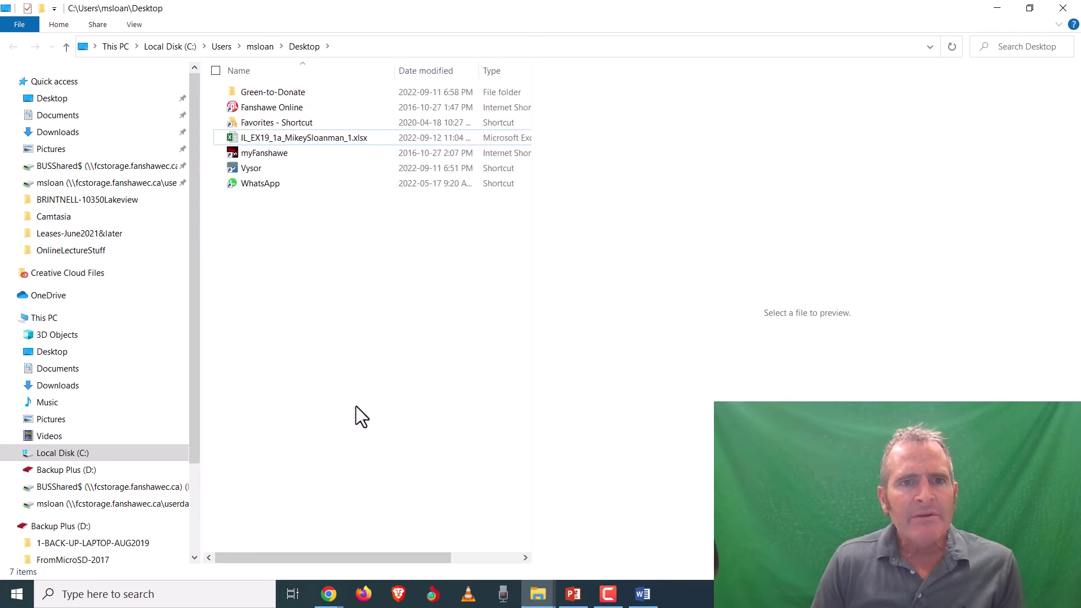
{"action": "right_click", "coordinate": [281, 322]}
{"action": "mouse_move", "coordinate": [221, 330]}
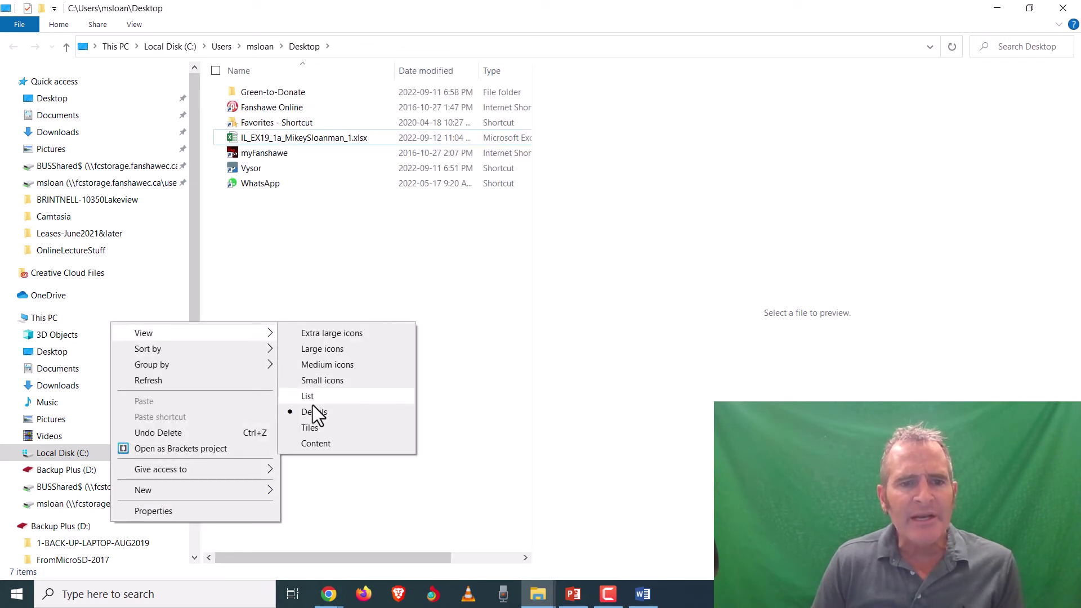
{"action": "left_click", "coordinate": [323, 425]}
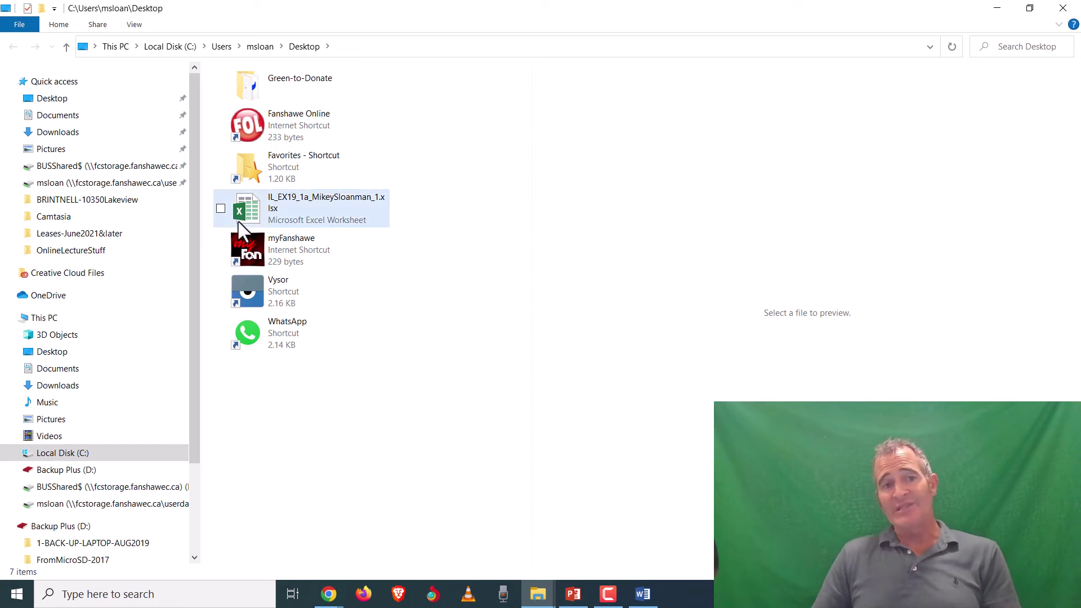
{"action": "mouse_move", "coordinate": [248, 215]}
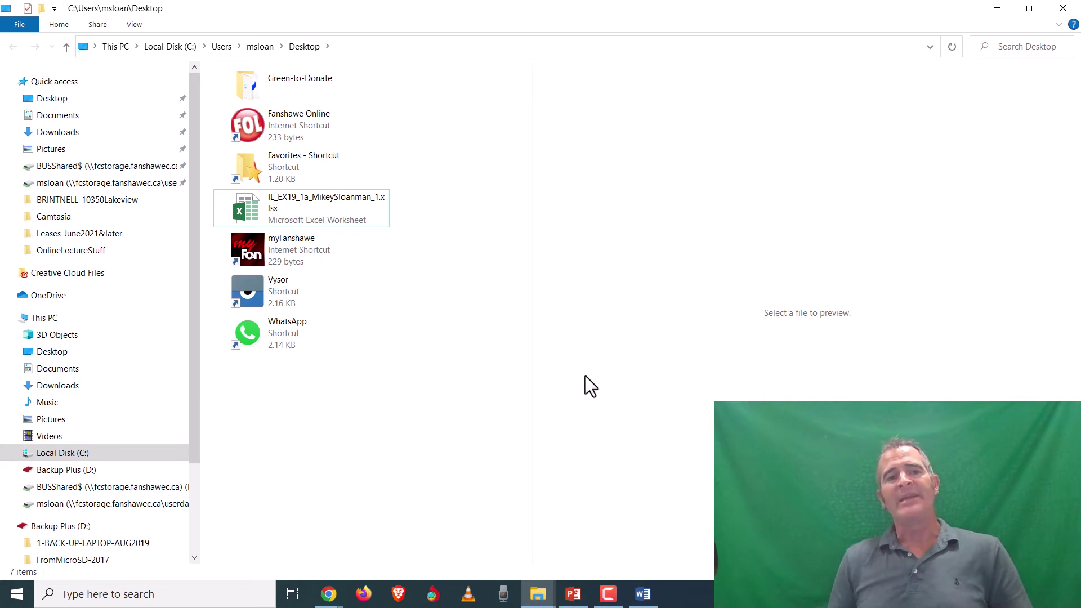
{"action": "mouse_move", "coordinate": [346, 221]}
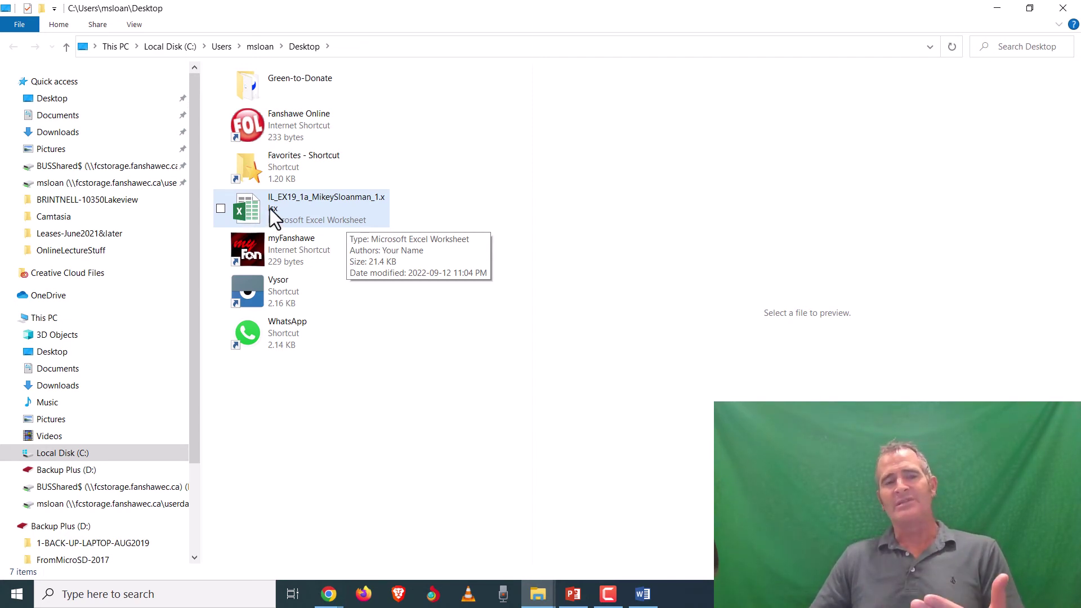
- Rename the start workbook so its suffix changes from _1 to _2, then bring up Word
{"action": "left_click", "coordinate": [373, 197]}
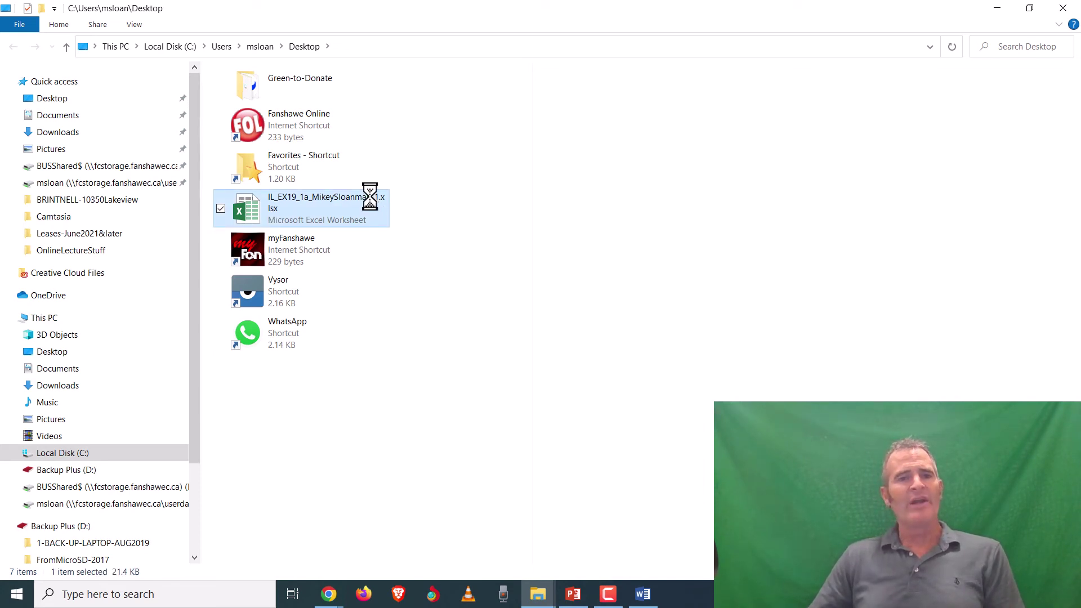
{"action": "right_click", "coordinate": [368, 197]}
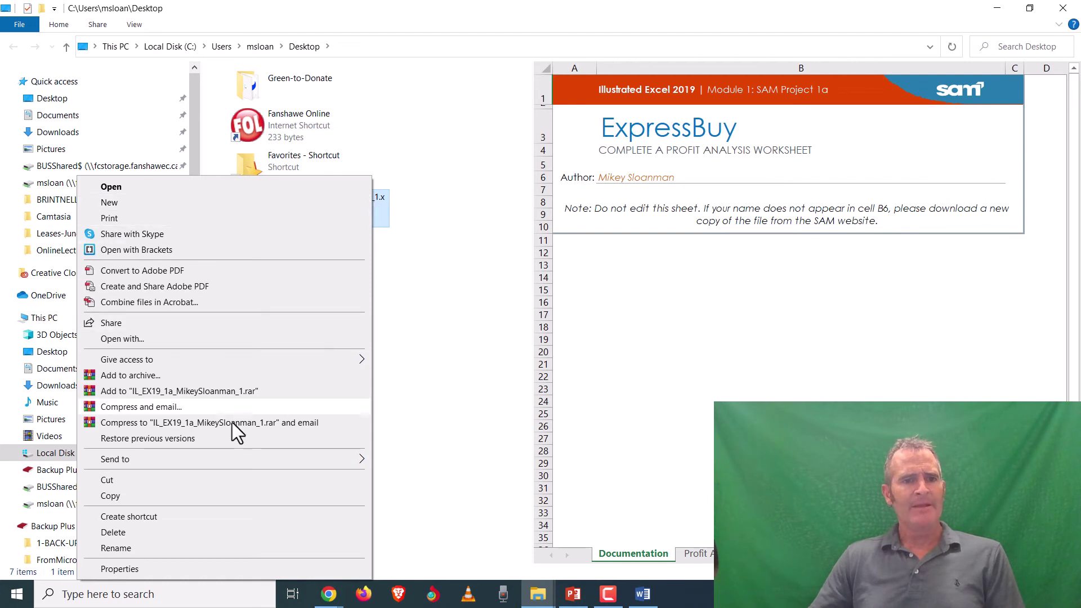
{"action": "left_click", "coordinate": [164, 543]}
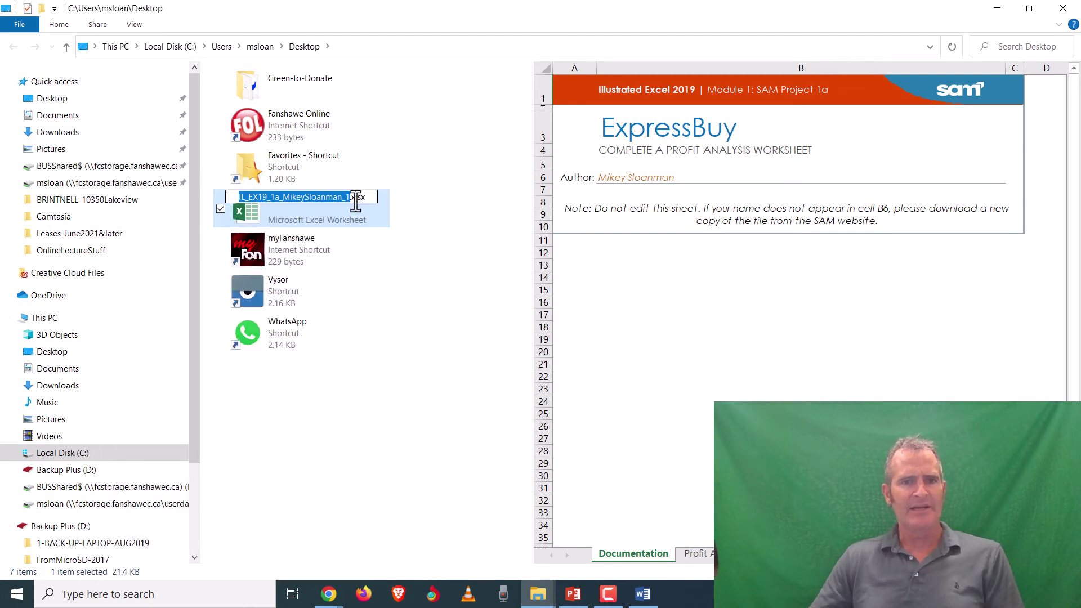
{"action": "left_click", "coordinate": [351, 197]}
{"action": "key", "text": "BackSpace"}
{"action": "type", "text": "2"}
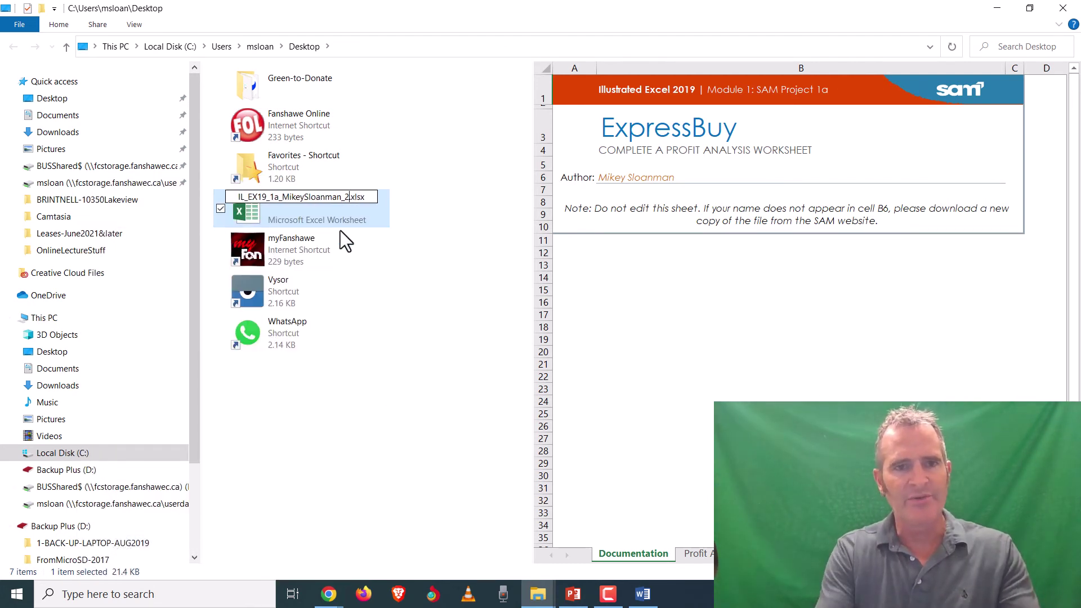
{"action": "key", "text": "Return"}
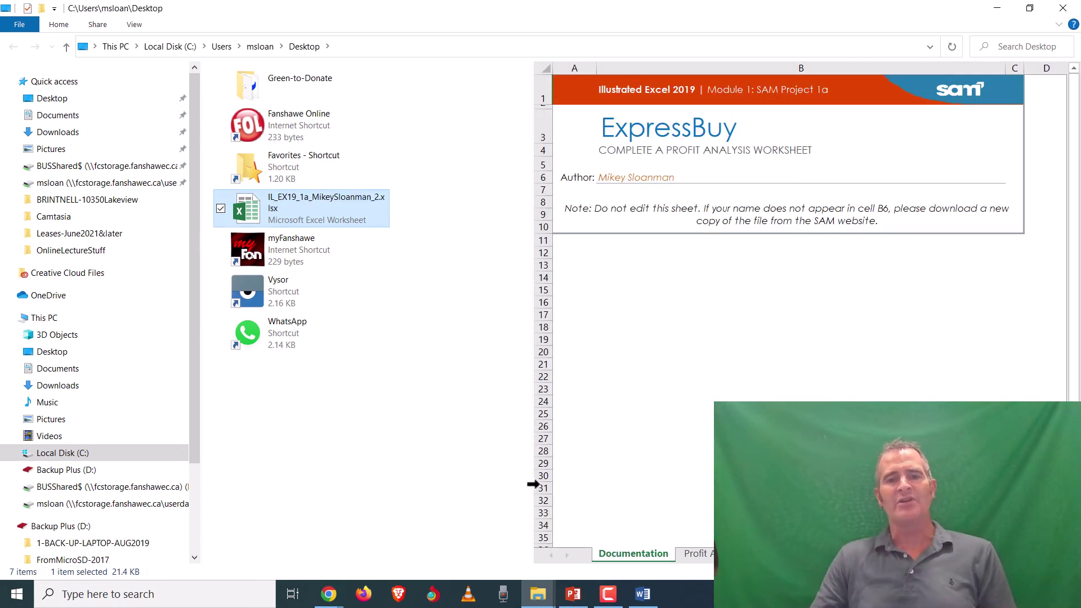
{"action": "left_click", "coordinate": [640, 593]}
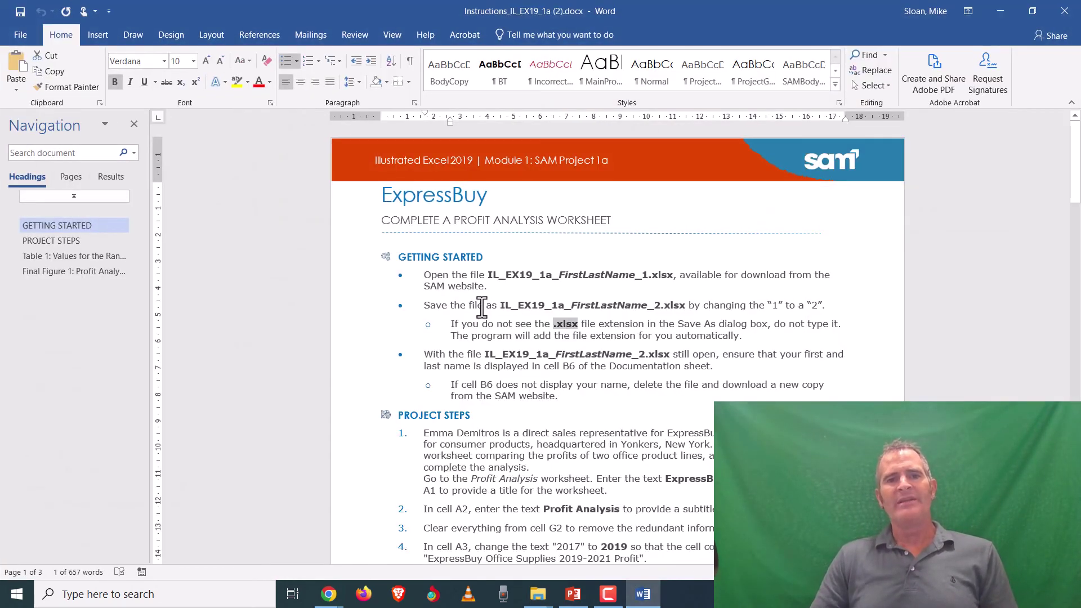
- Point out the instruction about saving the file with _2, then minimize Word
{"action": "left_click", "coordinate": [502, 306]}
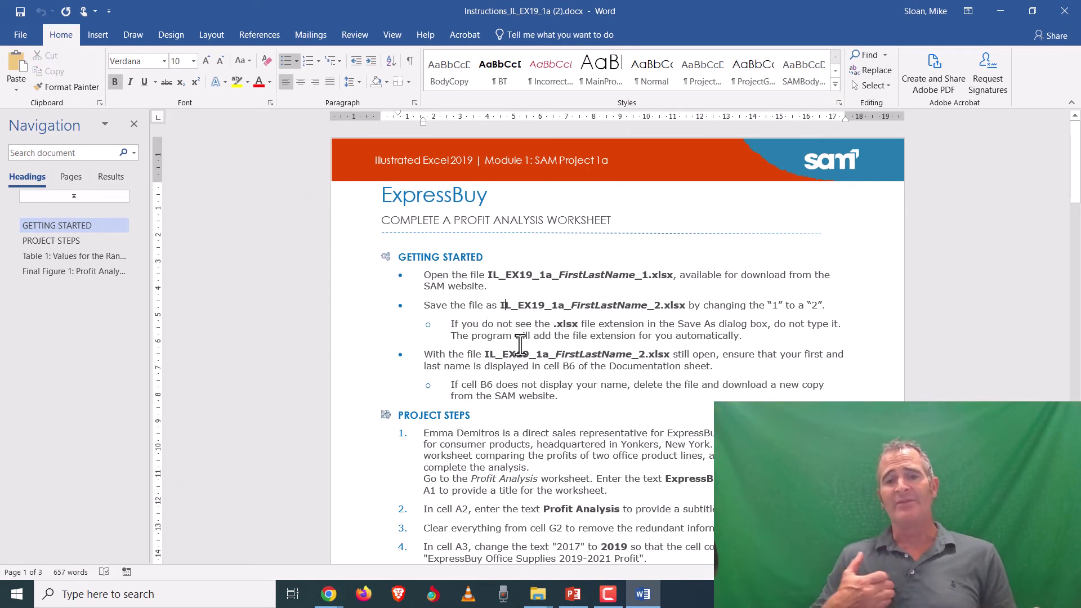
{"action": "left_click", "coordinate": [1008, 3]}
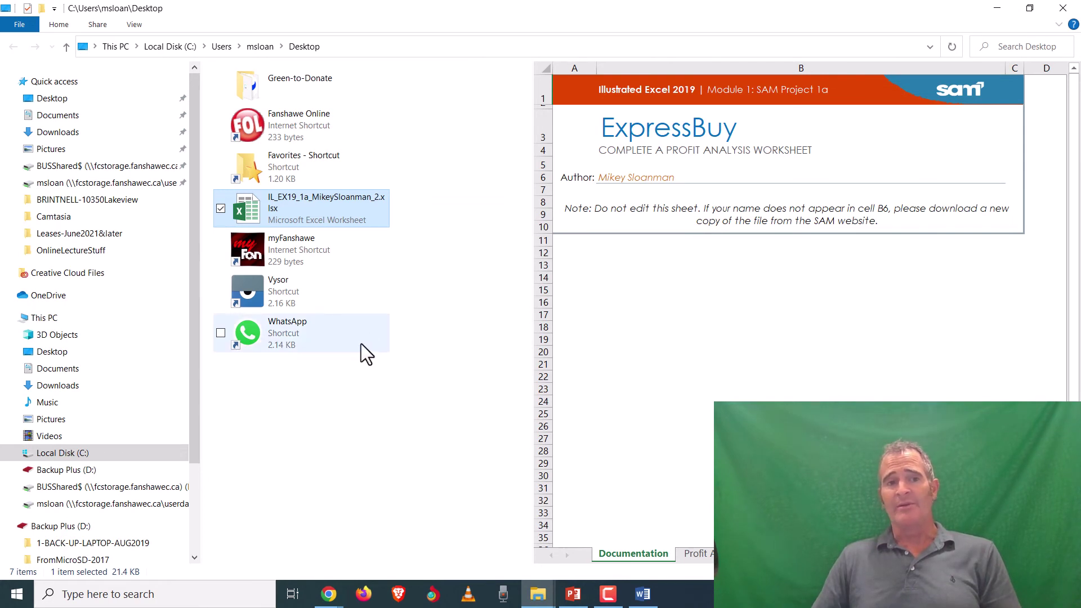
- Select the renamed _2 workbook, delete it from the Desktop, and minimize File Explorer
{"action": "left_click", "coordinate": [464, 223]}
{"action": "left_click", "coordinate": [370, 215]}
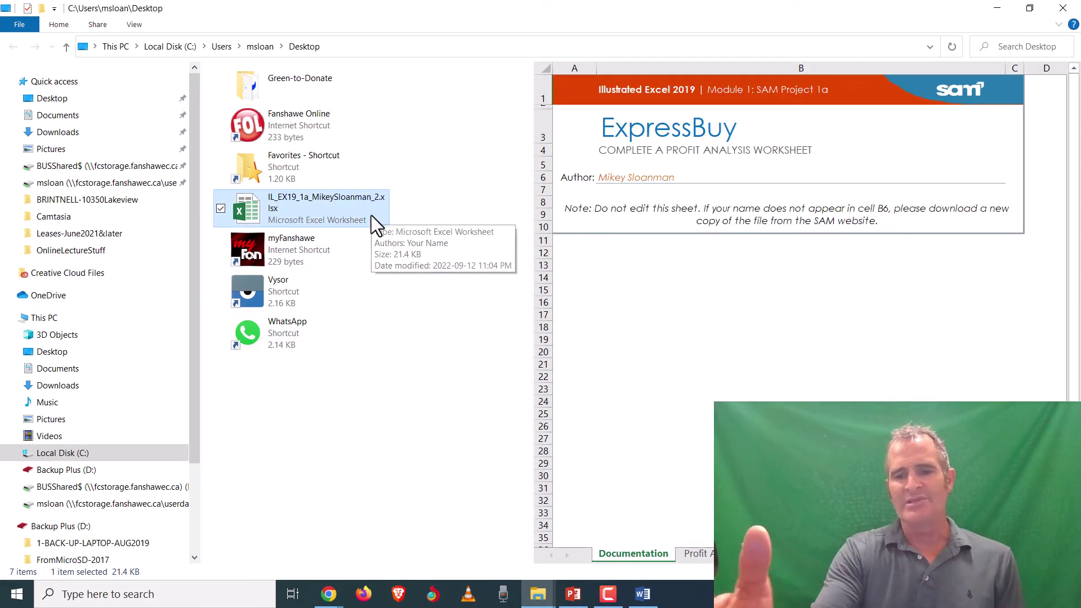
{"action": "key", "text": "Delete"}
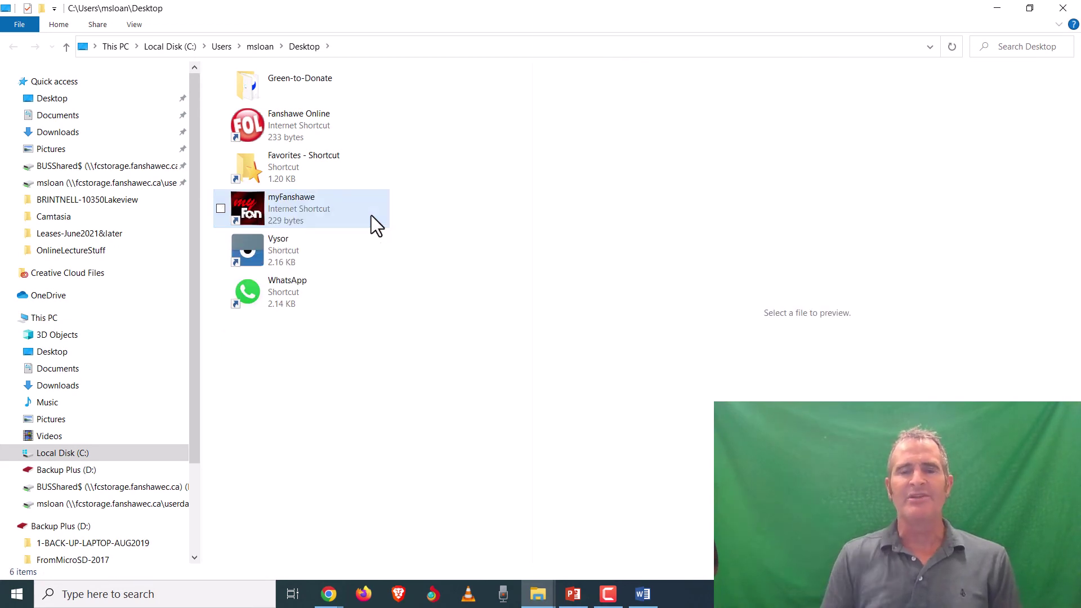
{"action": "left_click", "coordinate": [1002, 10]}
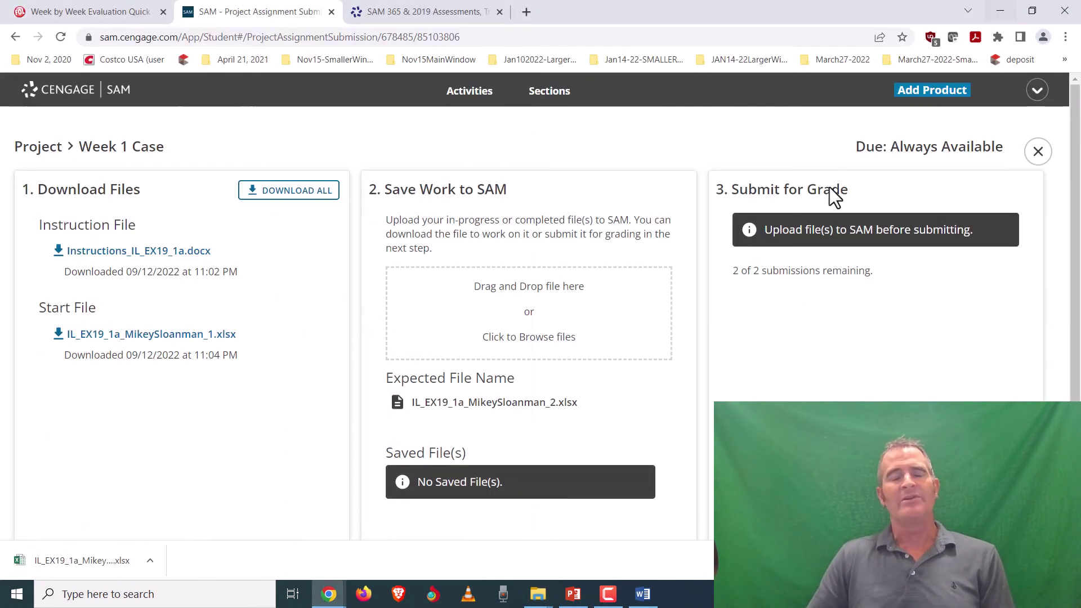
- Scroll through the Activity List's readings, cases and quizzes, noting Week 1 Case In Progress
{"action": "left_click", "coordinate": [494, 96]}
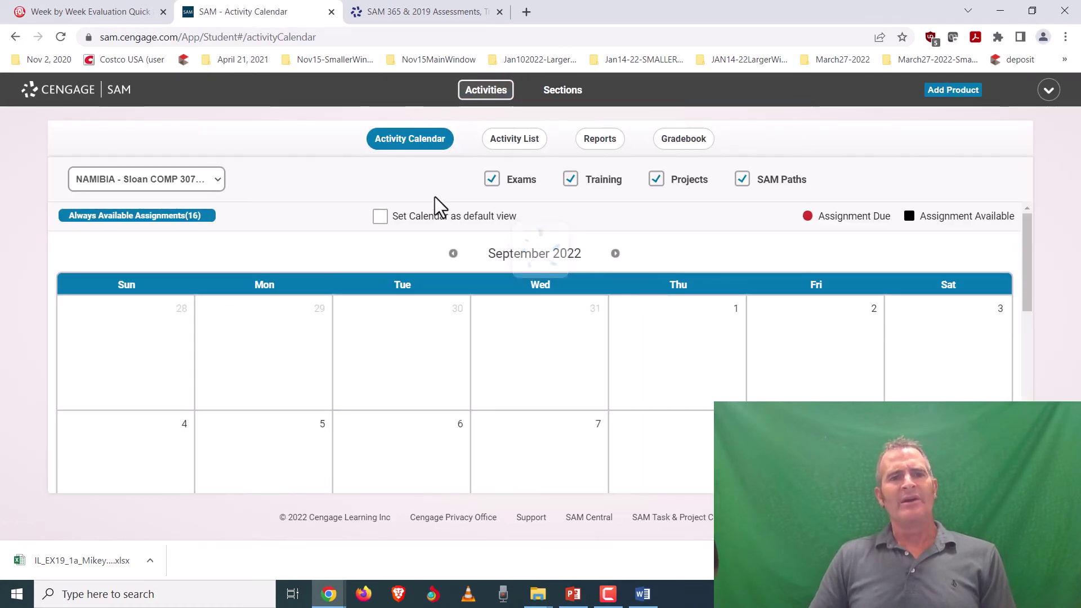
{"action": "left_click", "coordinate": [513, 141]}
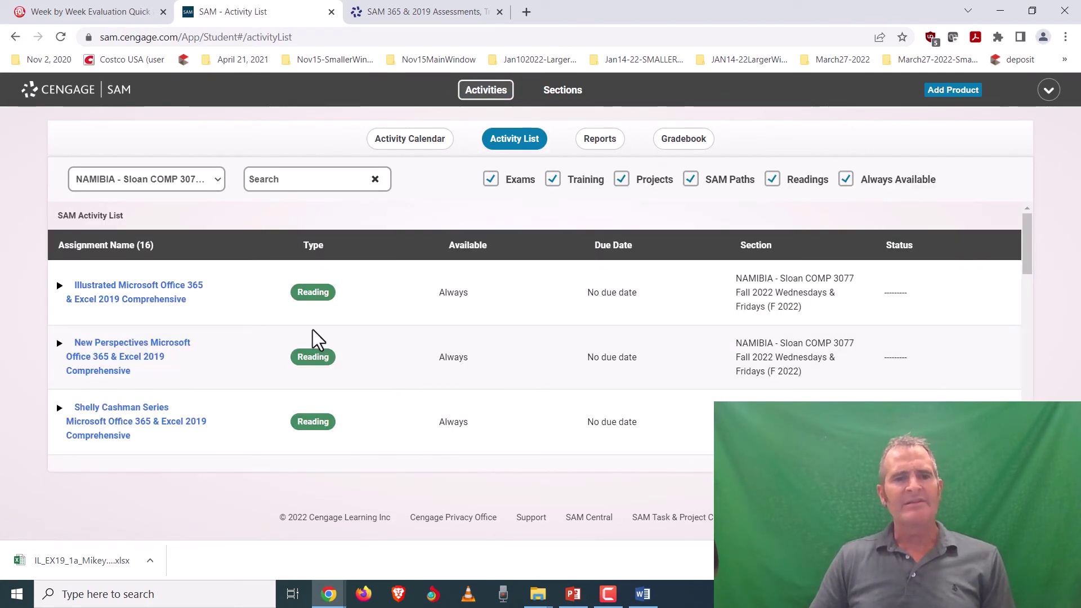
{"action": "scroll", "coordinate": [466, 324], "scroll_direction": "down", "scroll_amount": 2}
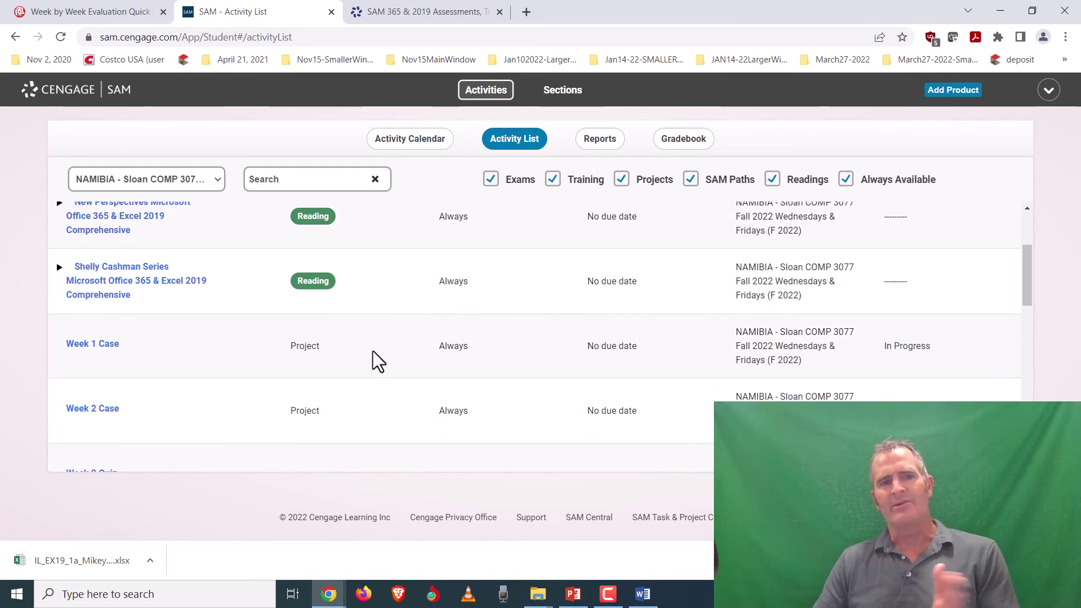
{"action": "scroll", "coordinate": [299, 350], "scroll_direction": "down", "scroll_amount": 2}
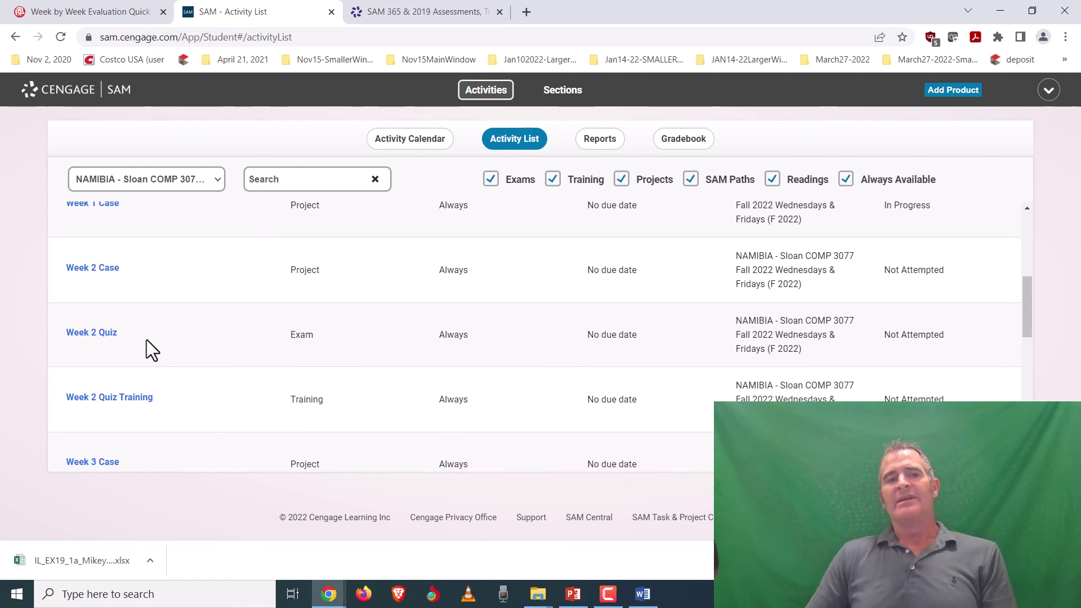
{"action": "scroll", "coordinate": [147, 340], "scroll_direction": "down", "scroll_amount": 1}
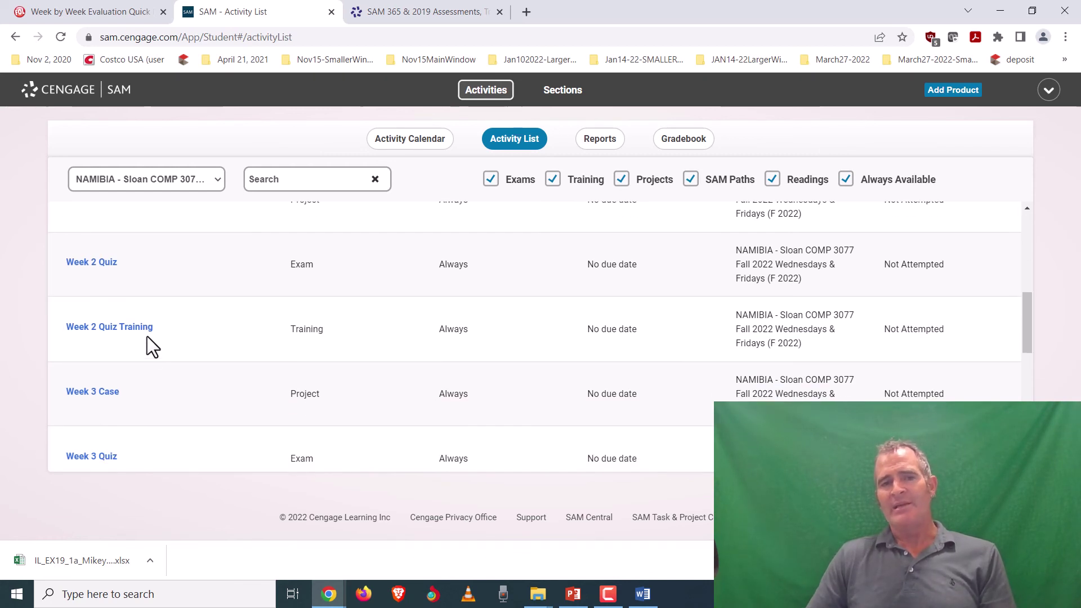
{"action": "scroll", "coordinate": [146, 336], "scroll_direction": "down", "scroll_amount": 1}
{"action": "scroll", "coordinate": [138, 270], "scroll_direction": "up", "scroll_amount": 2}
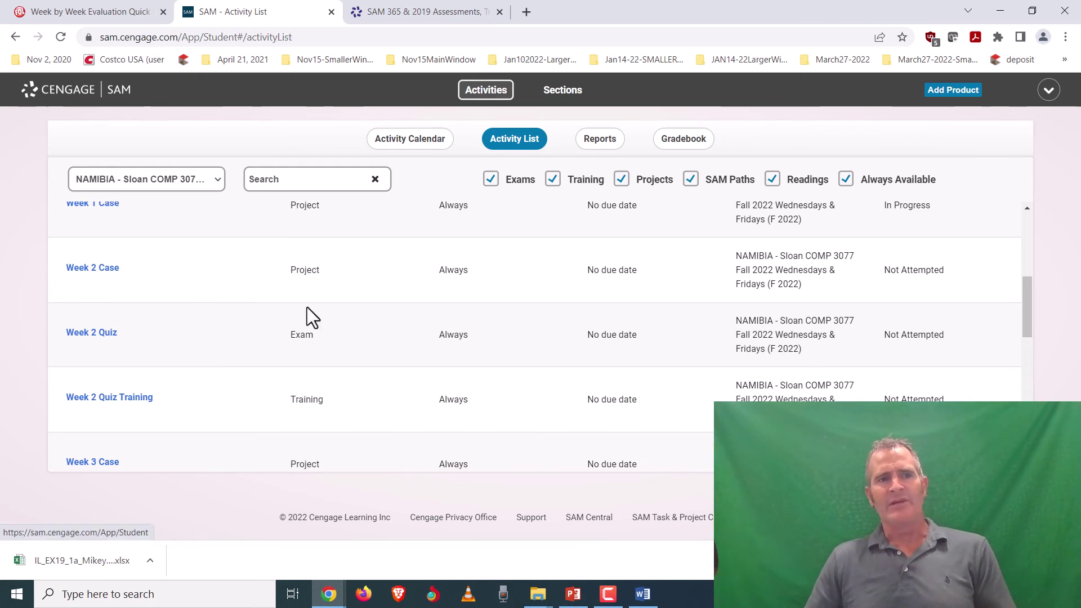
{"action": "scroll", "coordinate": [382, 347], "scroll_direction": "up", "scroll_amount": 5}
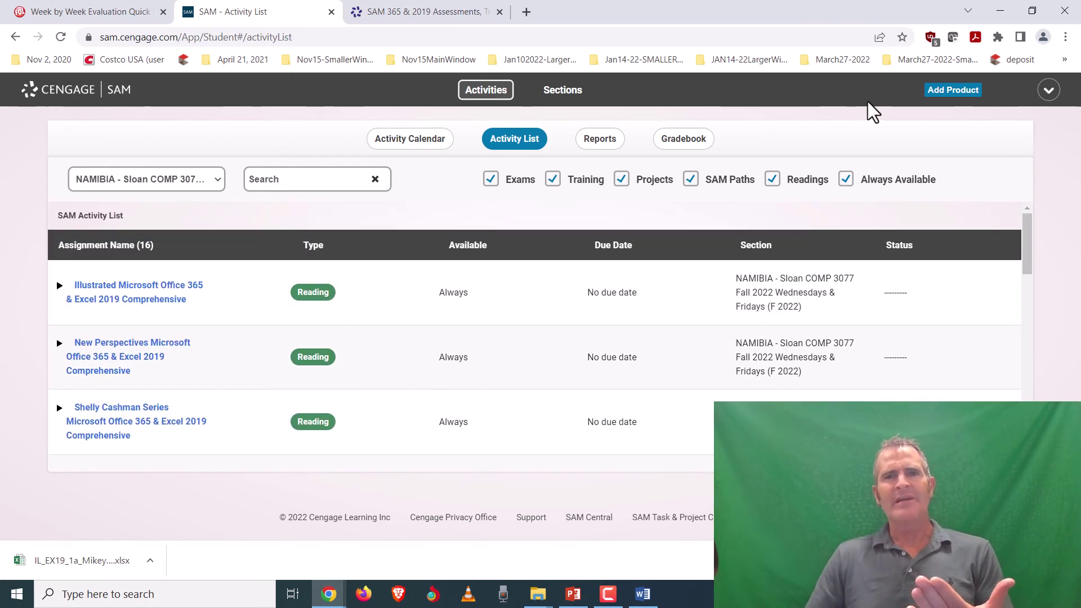
{"action": "left_click", "coordinate": [1042, 90]}
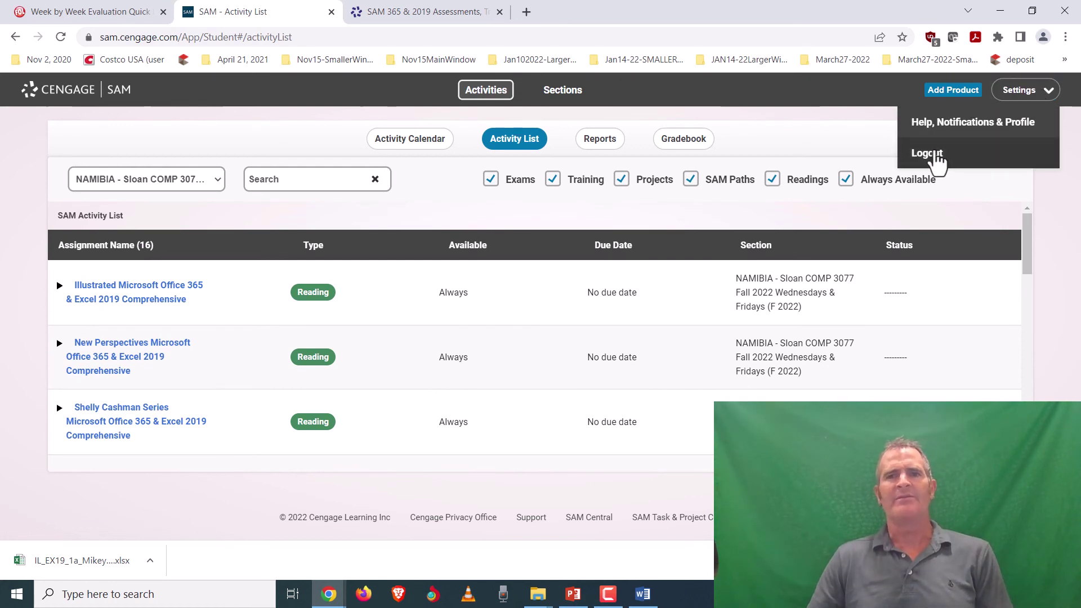
- Log out of SAM, erase the autofilled username and password, and return to the Week by Week Quick List
{"action": "left_click", "coordinate": [939, 163]}
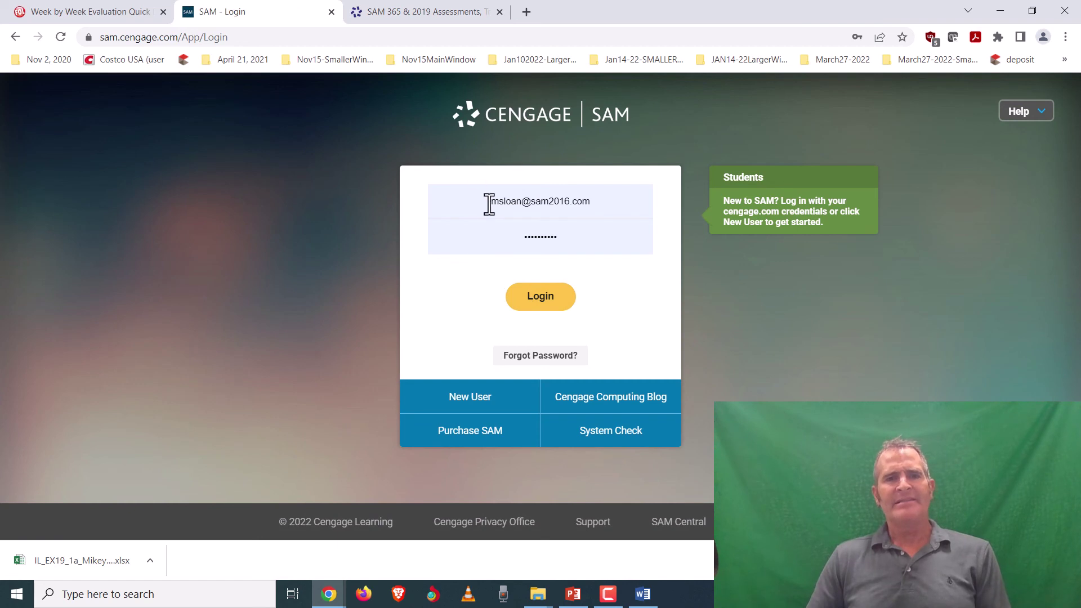
{"action": "left_click_drag", "start_coordinate": [487, 200], "coordinate": [661, 198]}
{"action": "key", "text": "BackSpace"}
{"action": "key", "text": "BackSpace"}
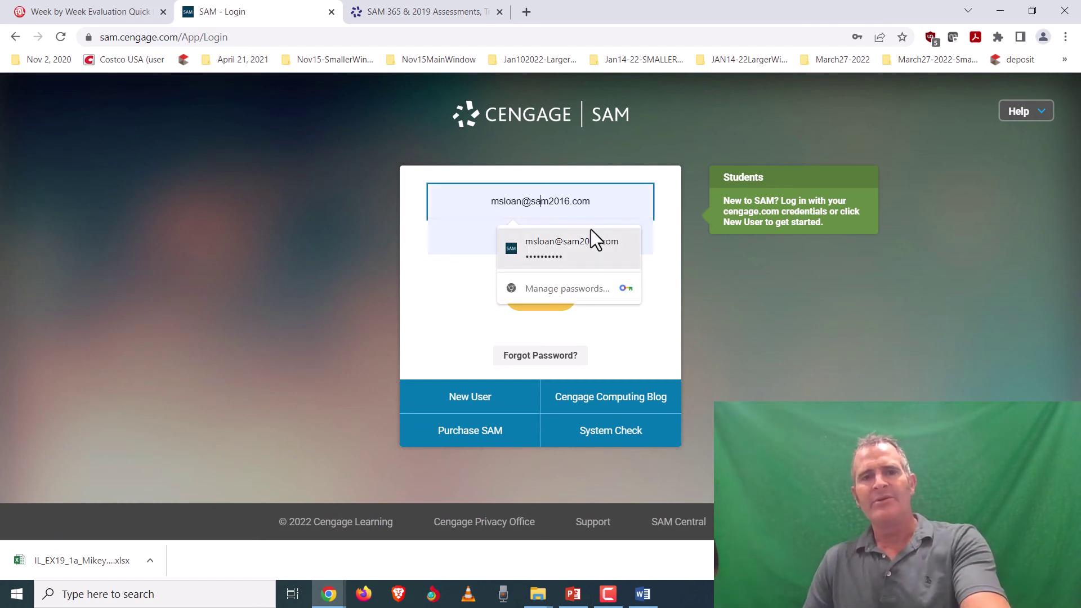
{"action": "double_click", "coordinate": [514, 235]}
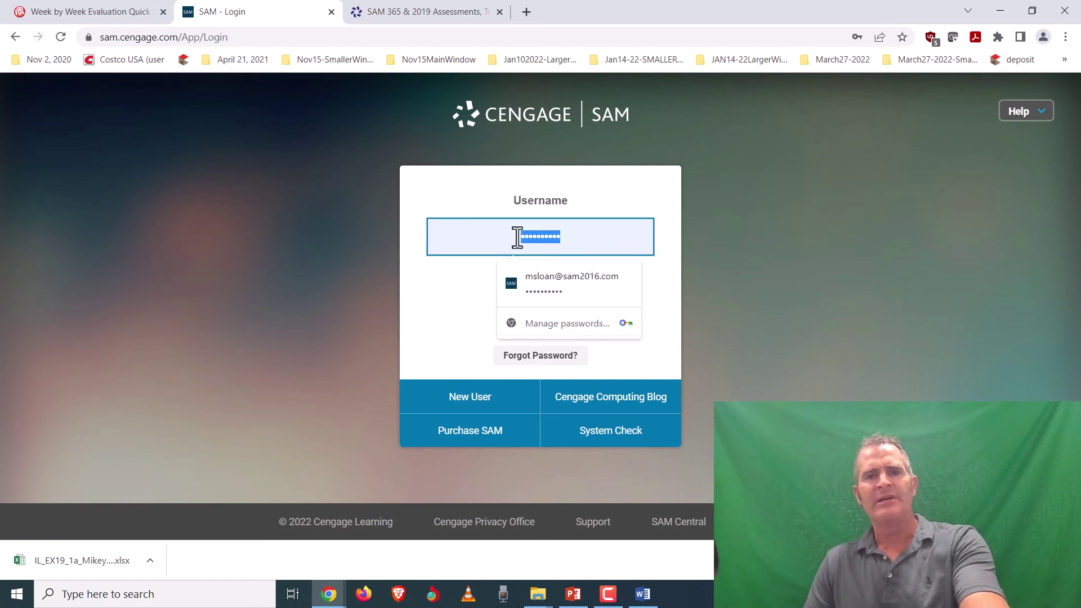
{"action": "key", "text": "BackSpace"}
{"action": "left_click", "coordinate": [831, 264]}
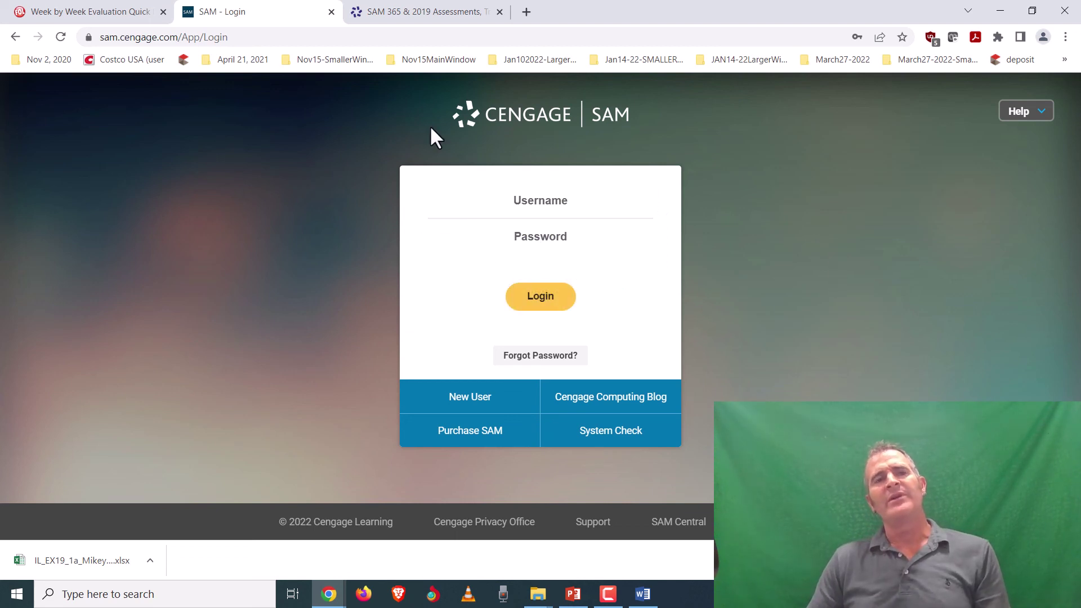
{"action": "left_click", "coordinate": [115, 12]}
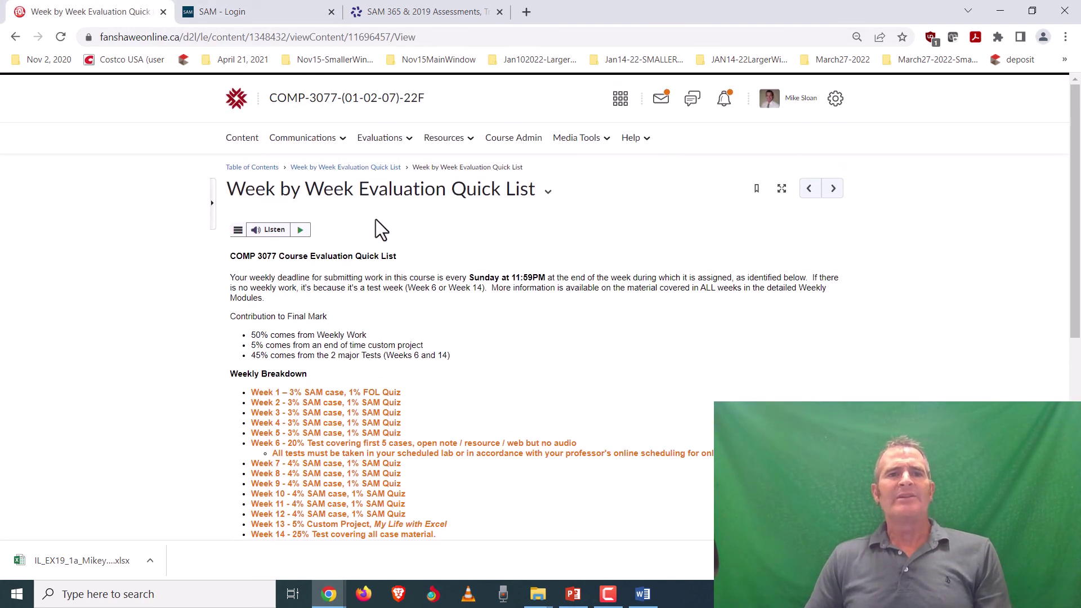
- View the course's Submission Folders under Evaluations, then return to the SAM - Login tab
{"action": "left_click", "coordinate": [369, 137]}
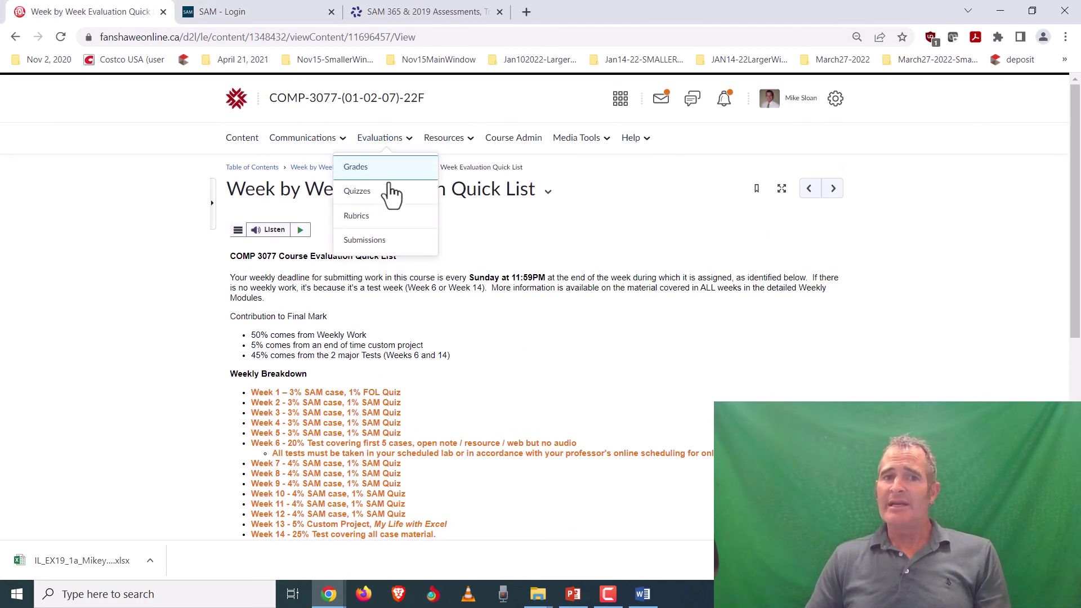
{"action": "left_click", "coordinate": [384, 239]}
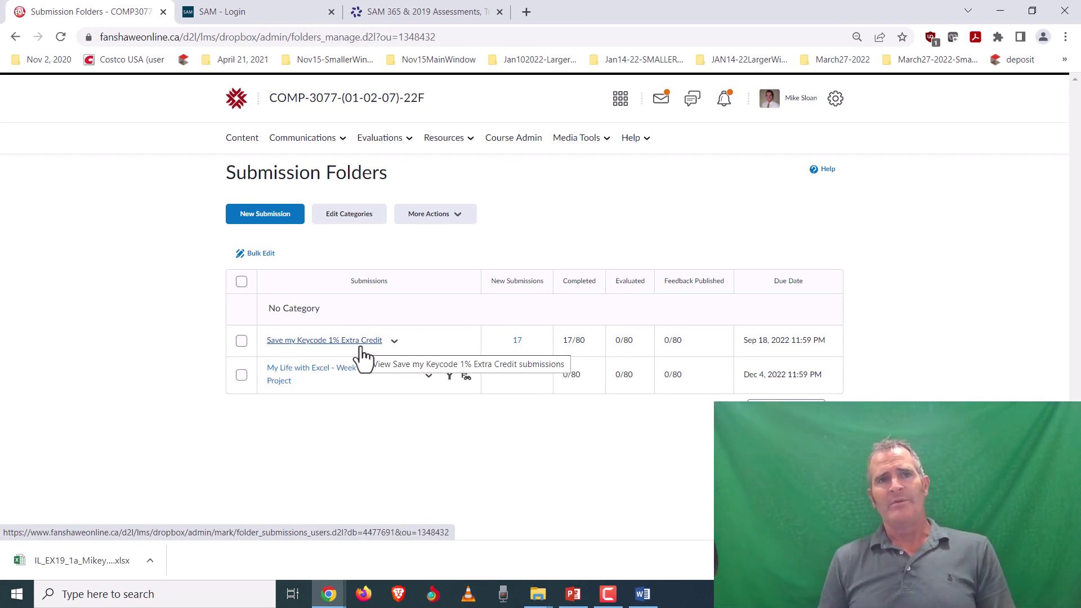
{"action": "left_click", "coordinate": [608, 594]}
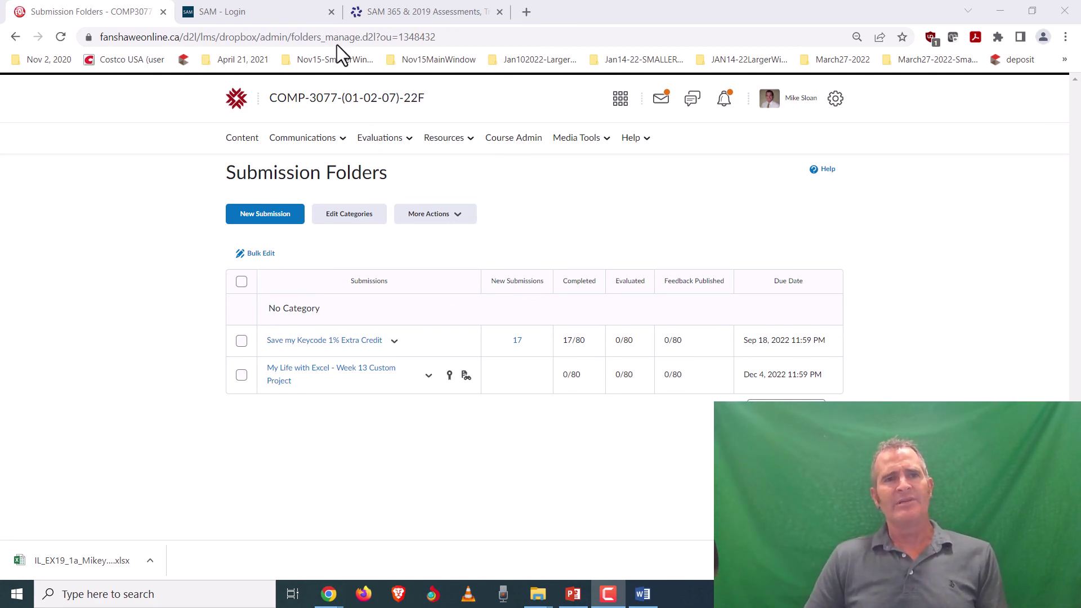
{"action": "left_click", "coordinate": [295, 12]}
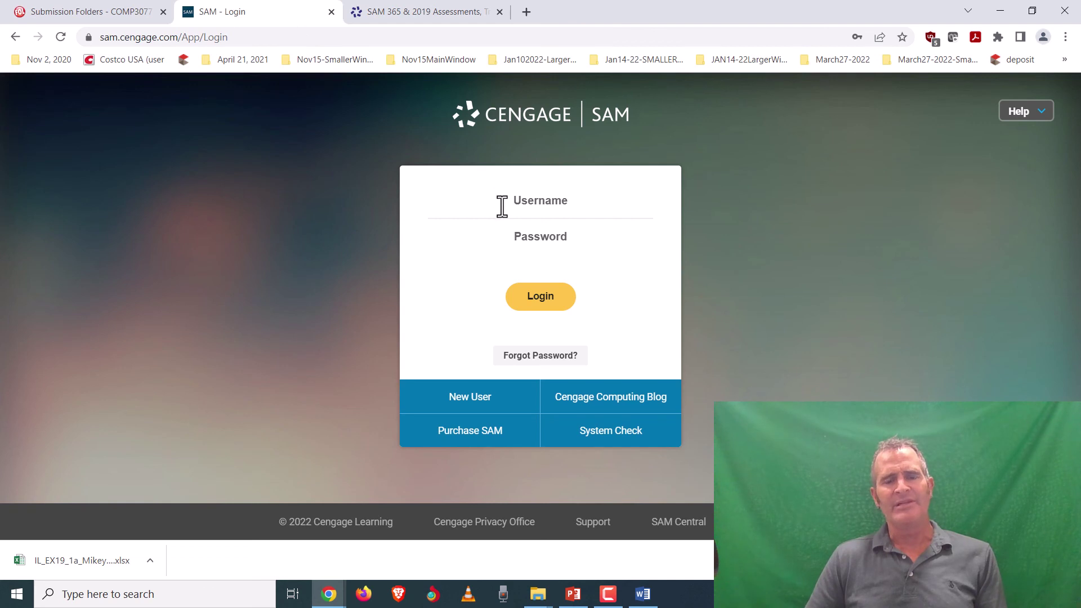
- Switch to 1.2-3077_video_SAM.pptx showing slide 2, 'COMP 3077 – Week 1 SAM SETUP'
{"action": "mouse_move", "coordinate": [630, 601]}
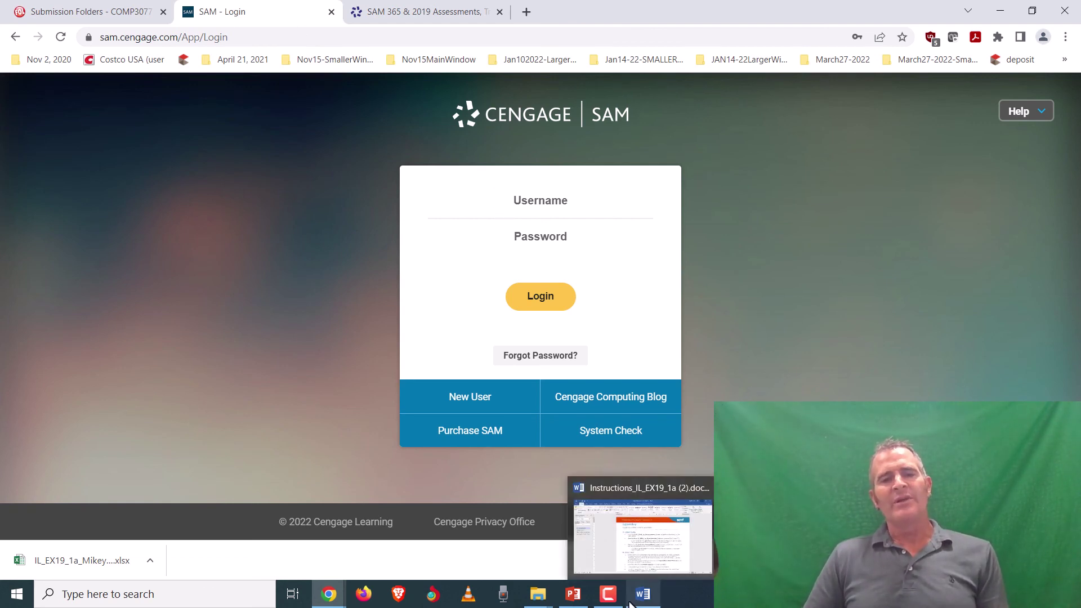
{"action": "left_click", "coordinate": [609, 597]}
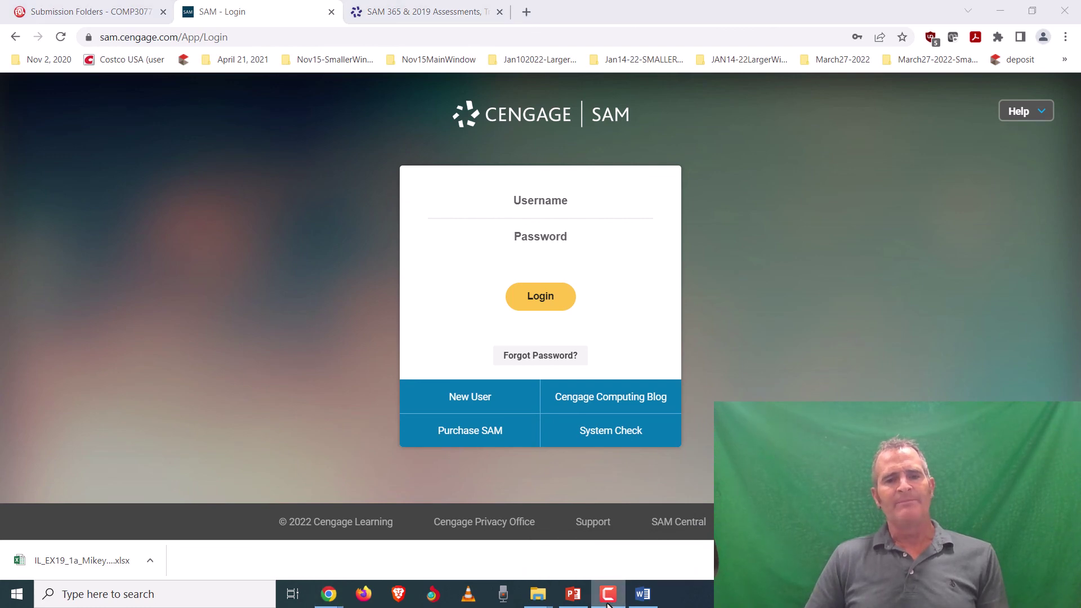
{"action": "left_click", "coordinate": [572, 594]}
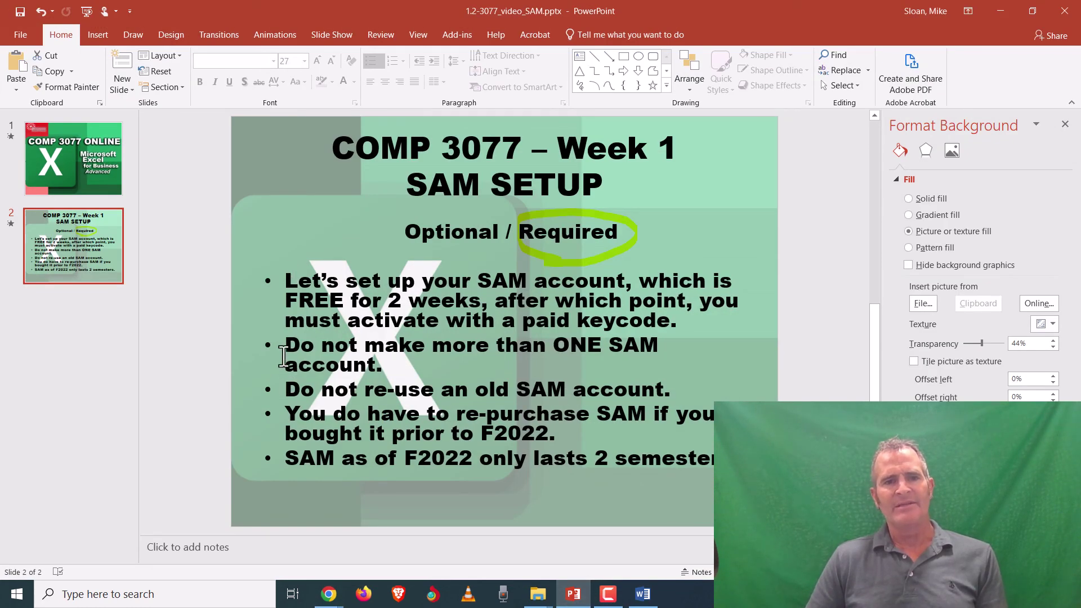
- Select the bullets from 'Do not make more than ONE SAM account' through the last bullet
{"action": "mouse_move", "coordinate": [441, 389]}
{"action": "left_mouse_down"}
{"action": "mouse_move", "coordinate": [285, 345]}
{"action": "mouse_move", "coordinate": [641, 448]}
{"action": "mouse_move", "coordinate": [726, 459]}
{"action": "left_mouse_up"}
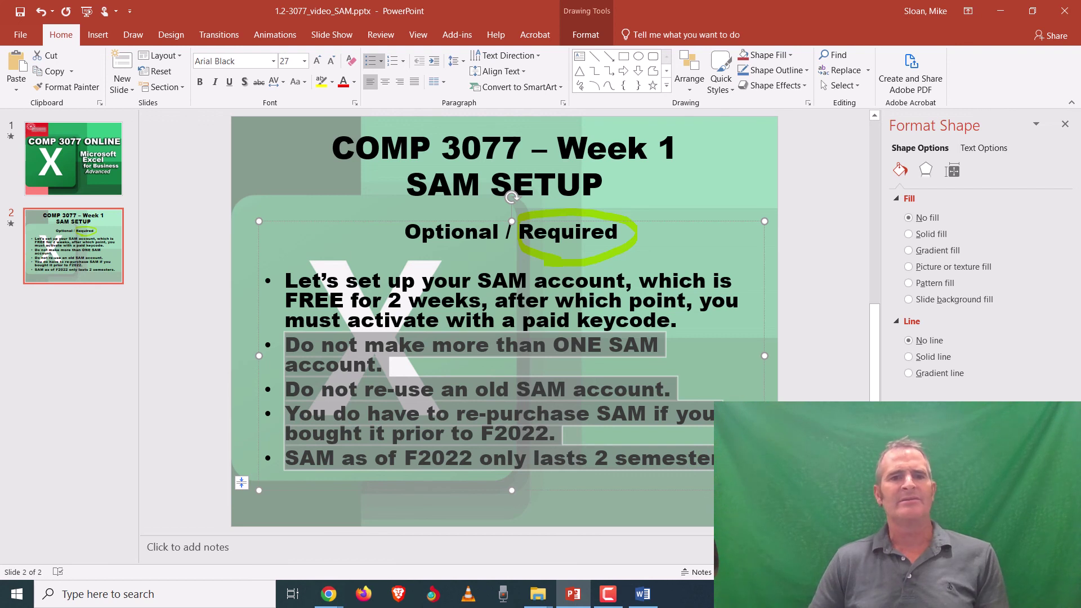